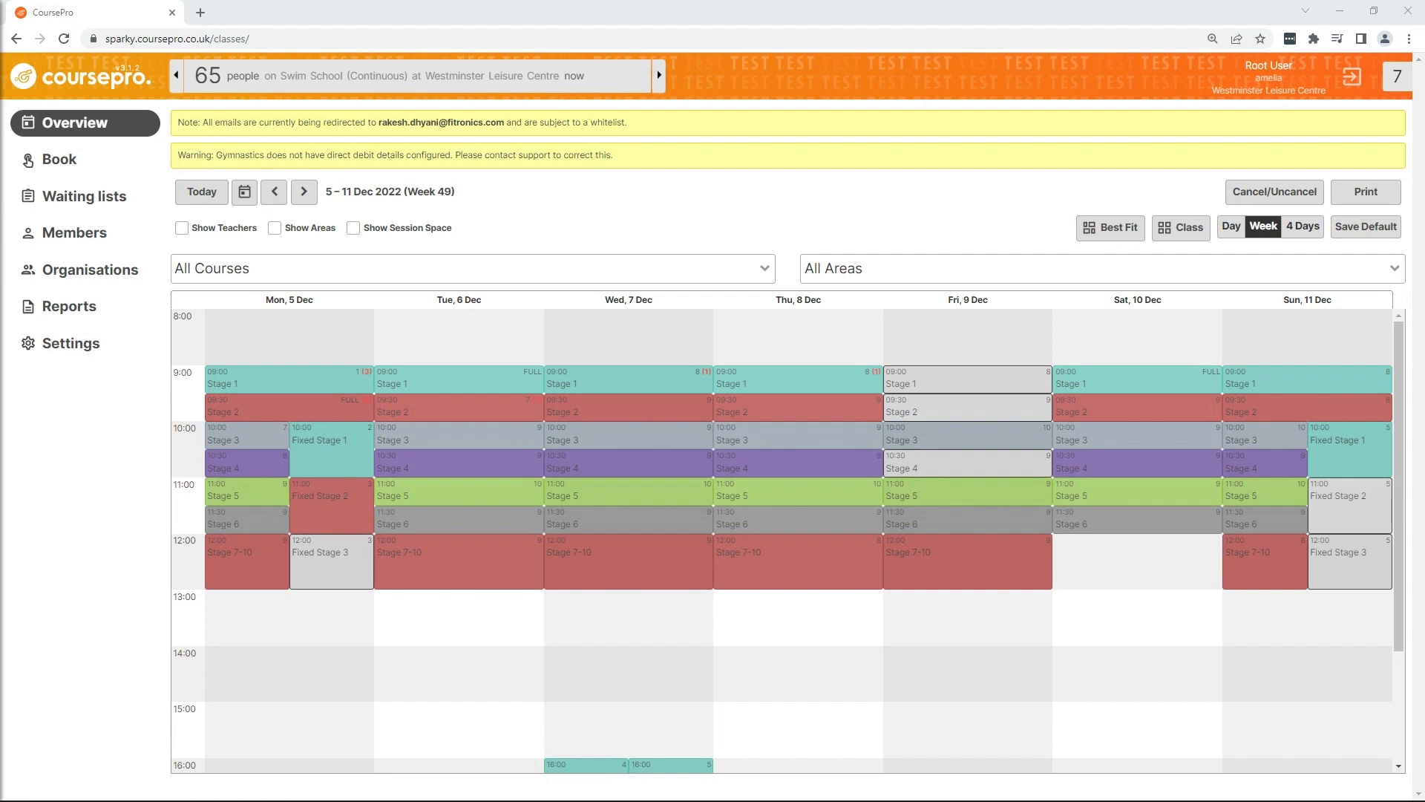
Step: Open the course settings' Schemes and Levels page and launch the scheme editing portal
{"action": "left_click", "coordinate": [128, 354]}
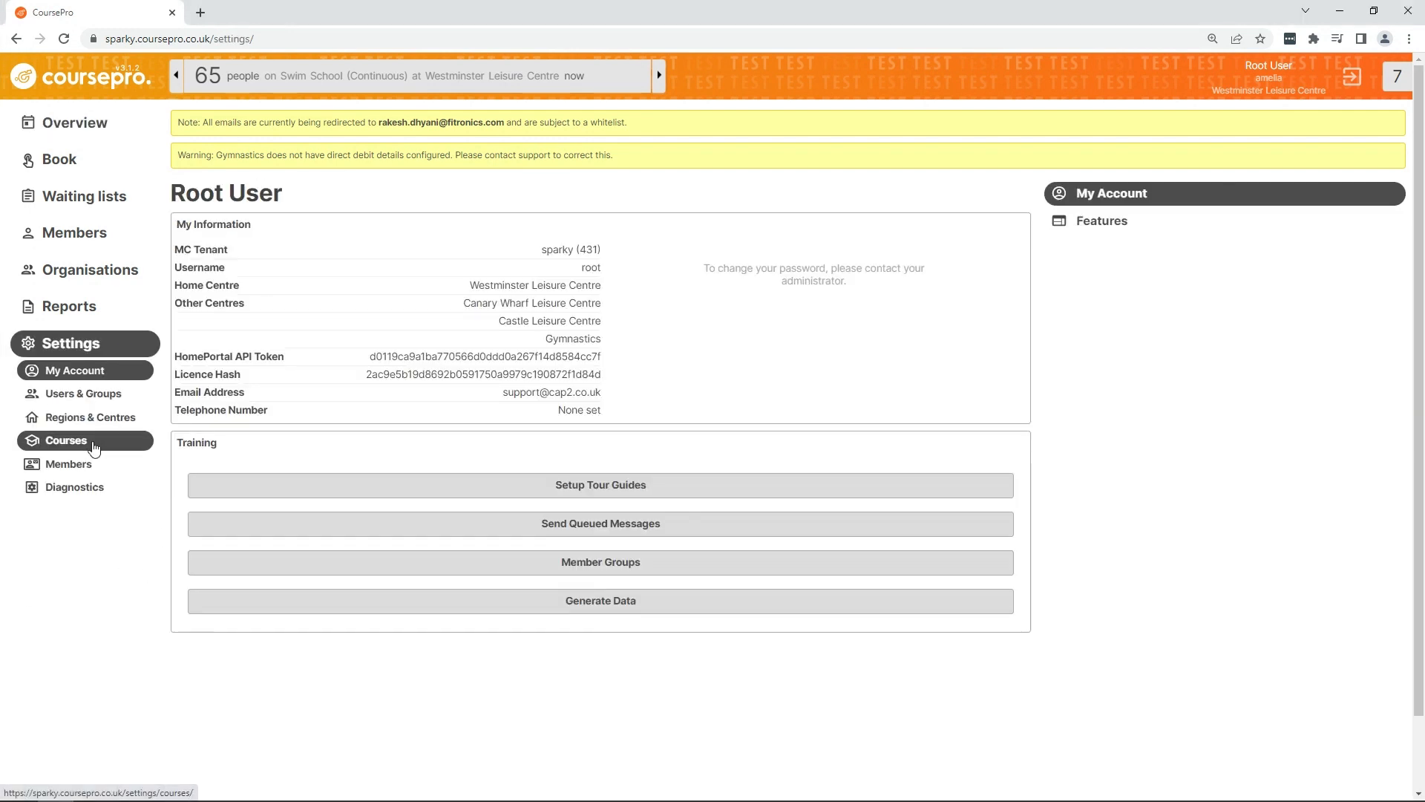
{"action": "left_click", "coordinate": [94, 445]}
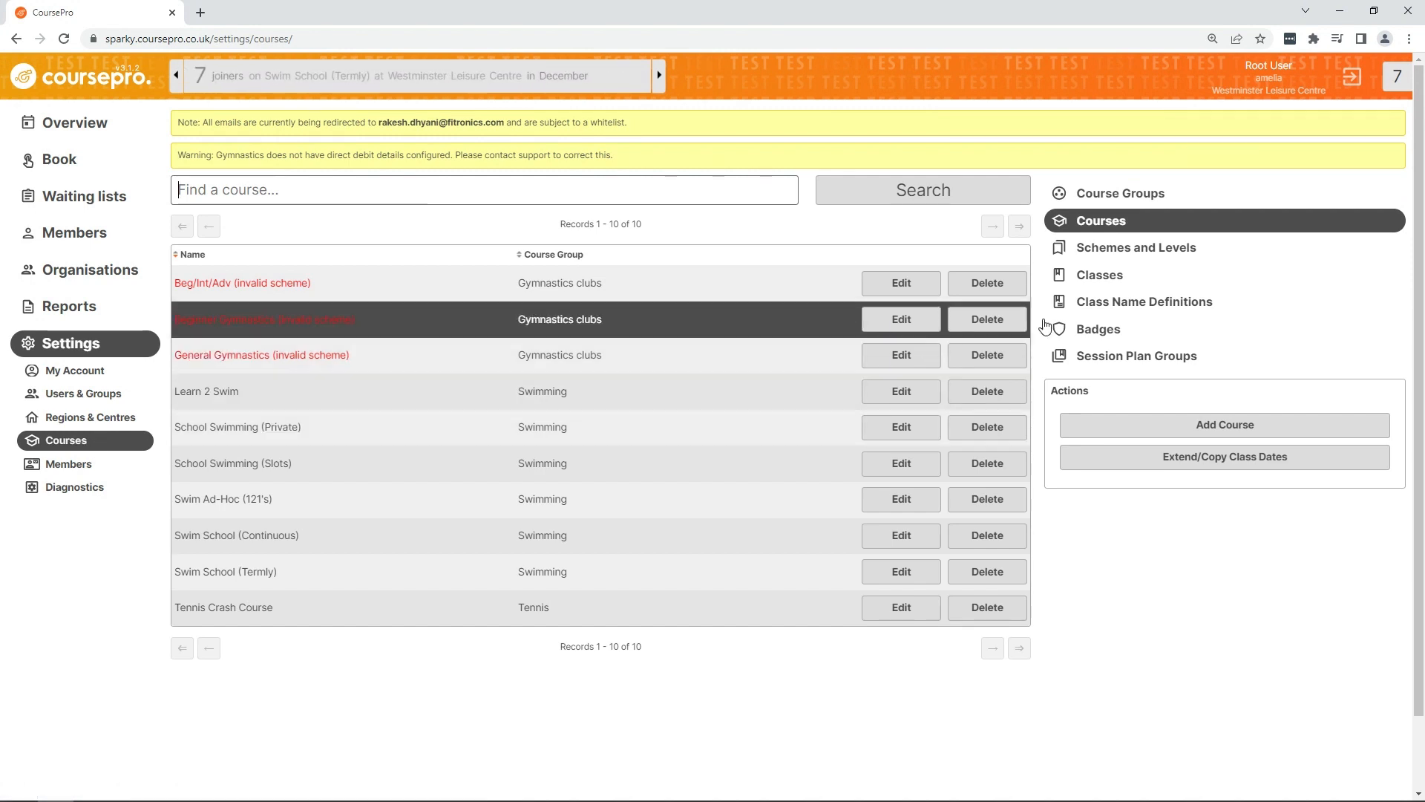
{"action": "left_click", "coordinate": [1225, 248]}
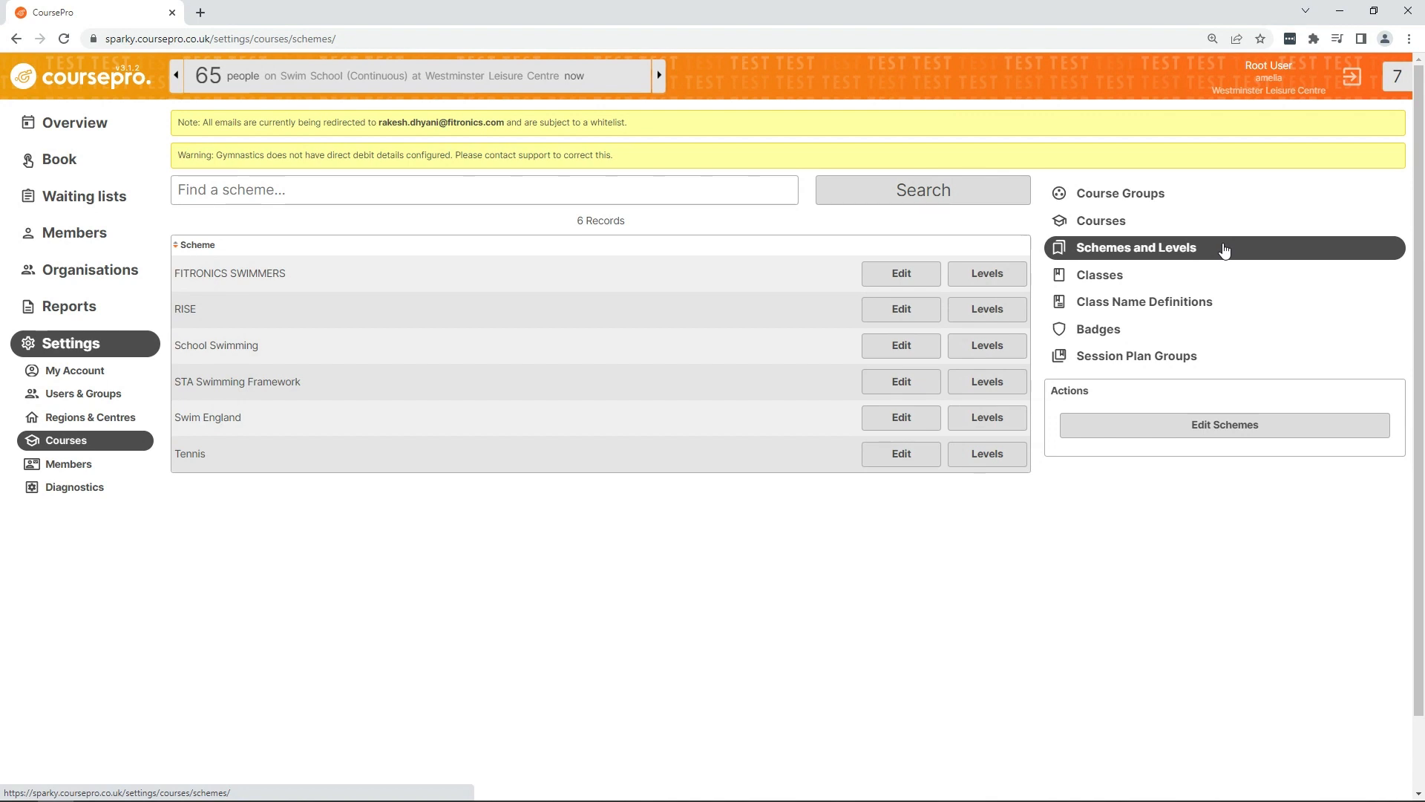
{"action": "left_click", "coordinate": [1221, 429]}
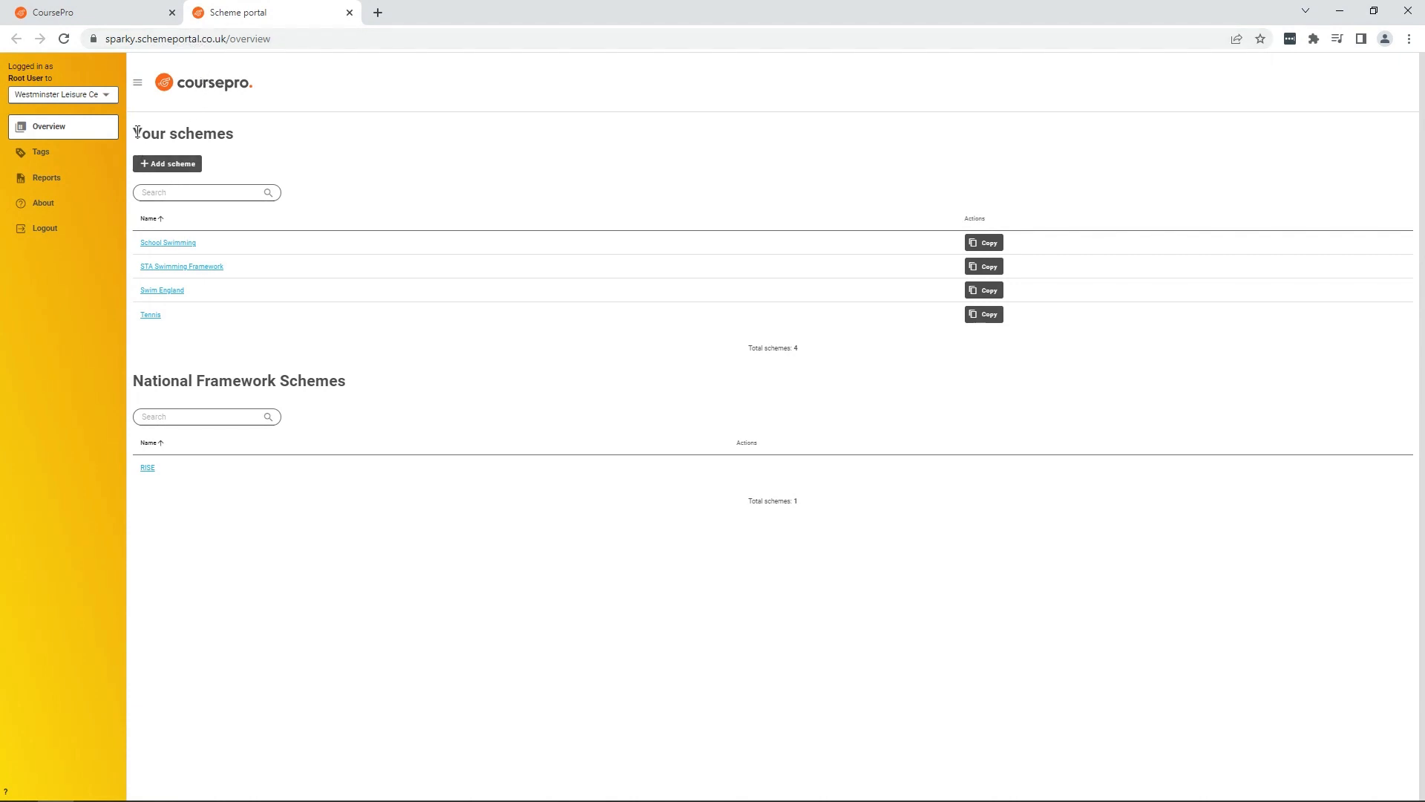
{"action": "left_click_drag", "start_coordinate": [137, 132], "coordinate": [260, 148]}
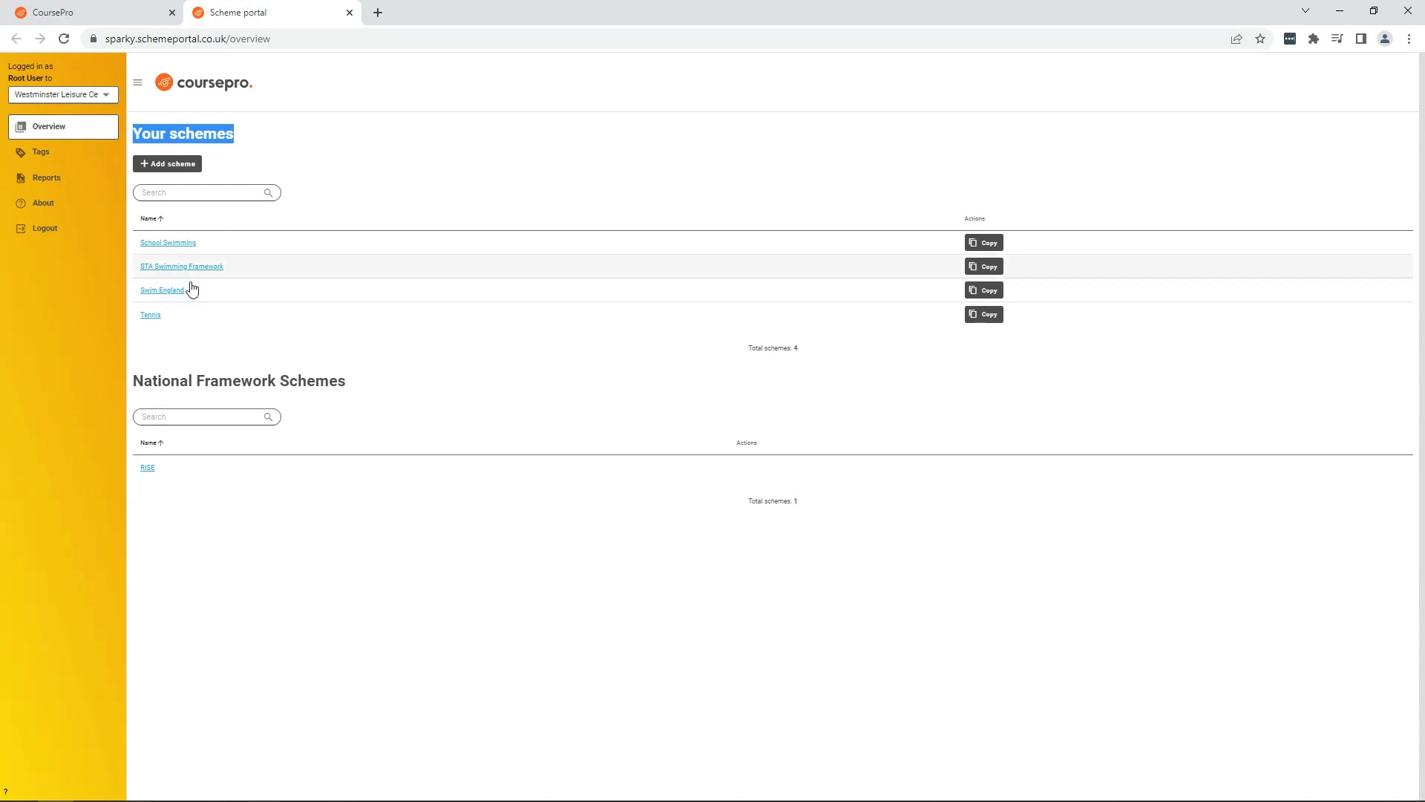
{"action": "left_click", "coordinate": [134, 379]}
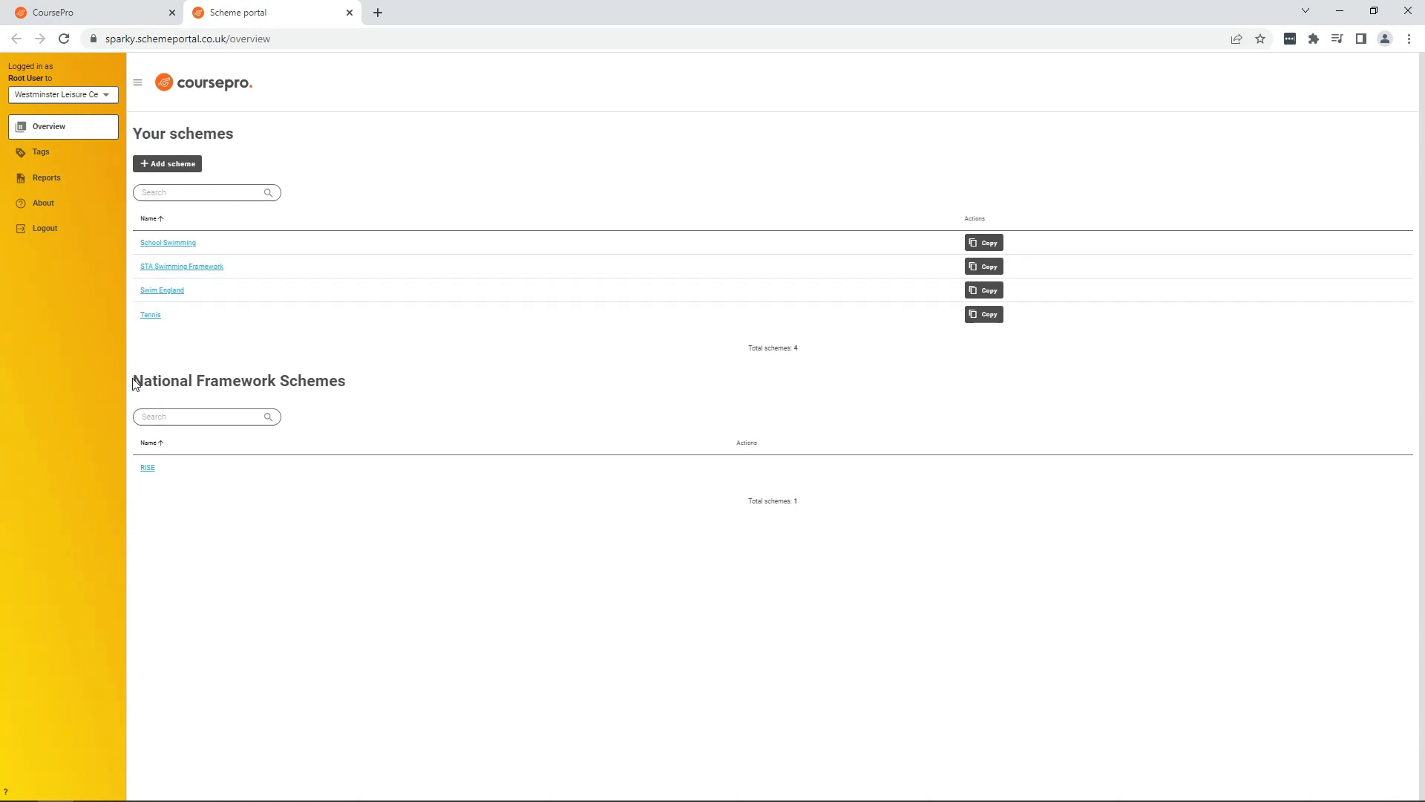
{"action": "left_click_drag", "start_coordinate": [135, 379], "coordinate": [352, 392]}
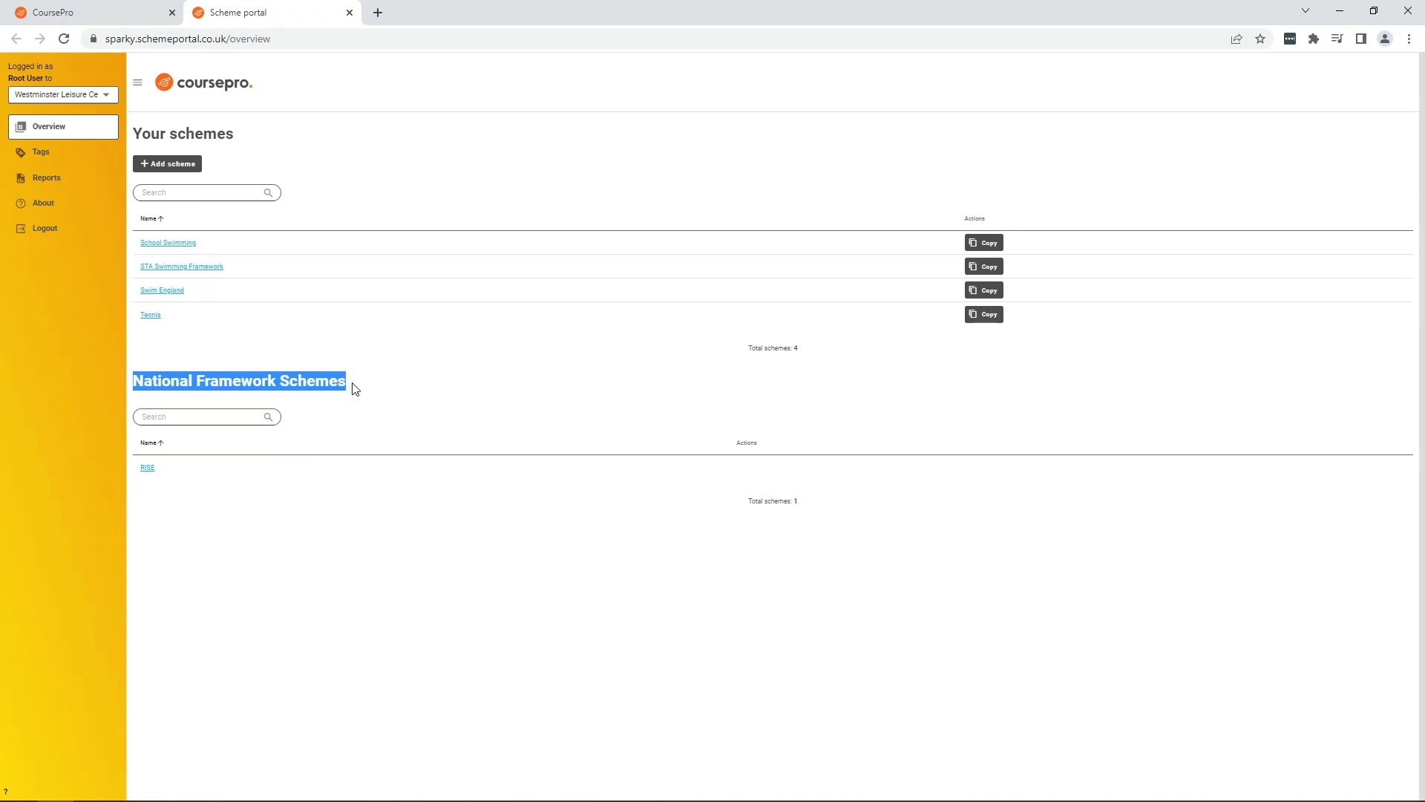
{"action": "left_click", "coordinate": [356, 387]}
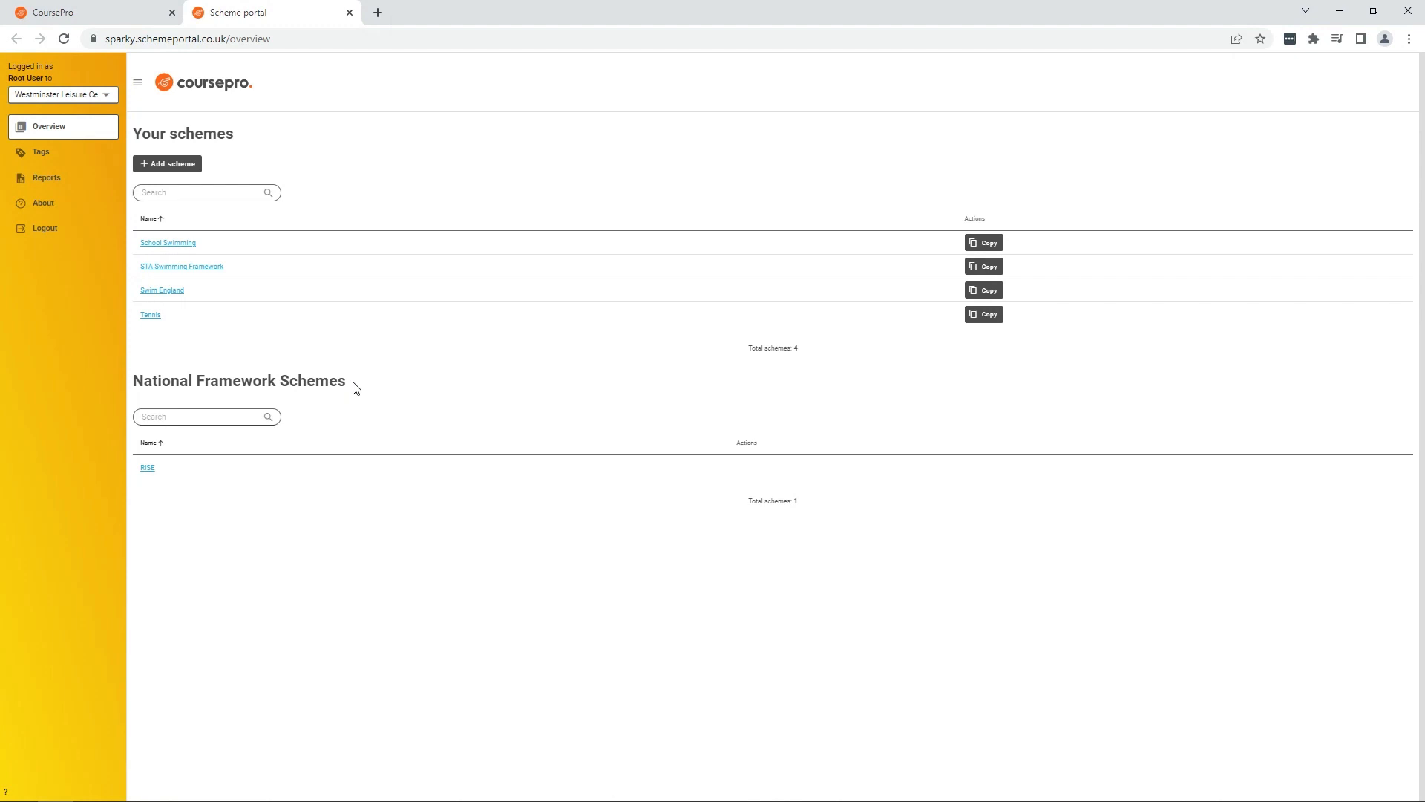
Step: Add a new scheme named FITRONICS SWIMMING
{"action": "left_click", "coordinate": [170, 165]}
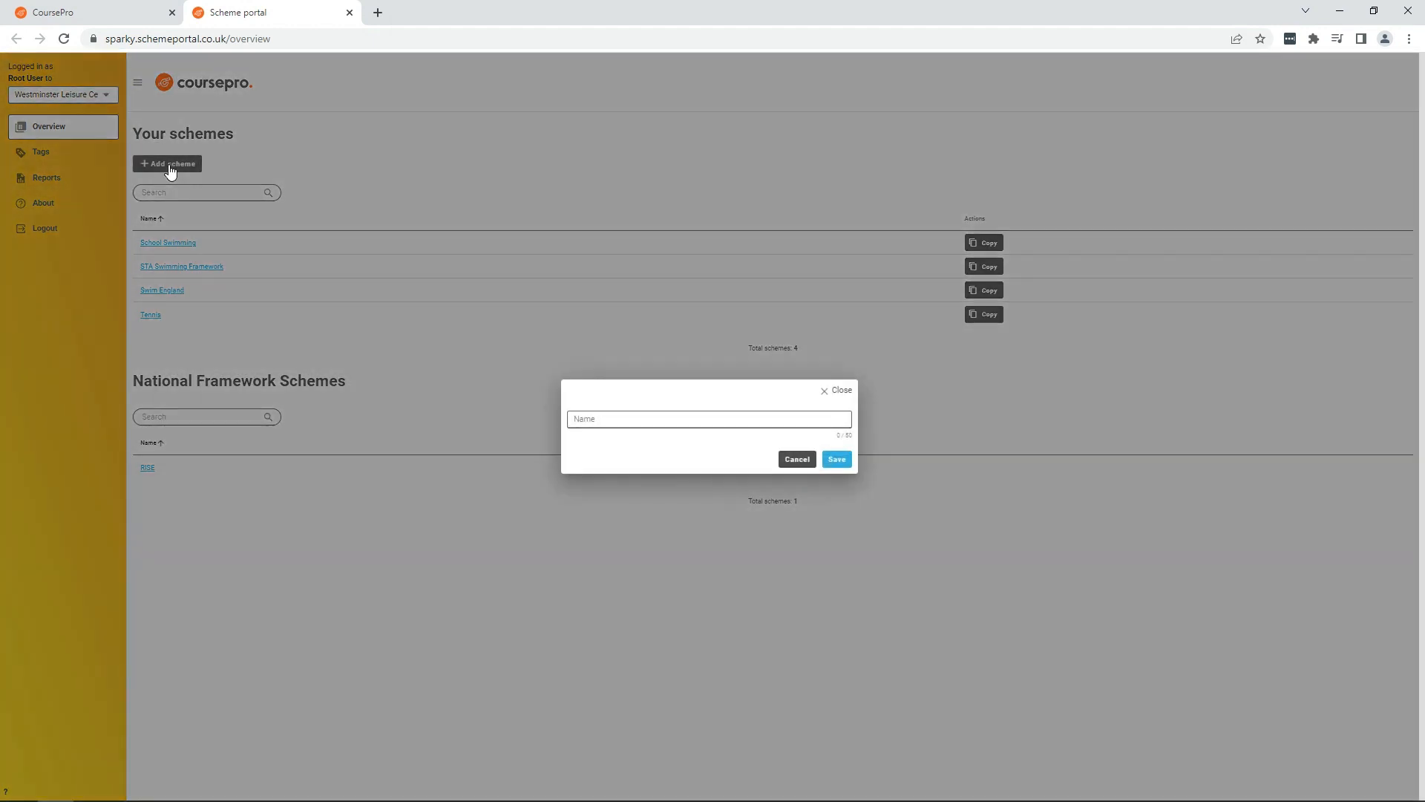
{"action": "left_click", "coordinate": [592, 417]}
{"action": "type", "text": "FITRONICS"}
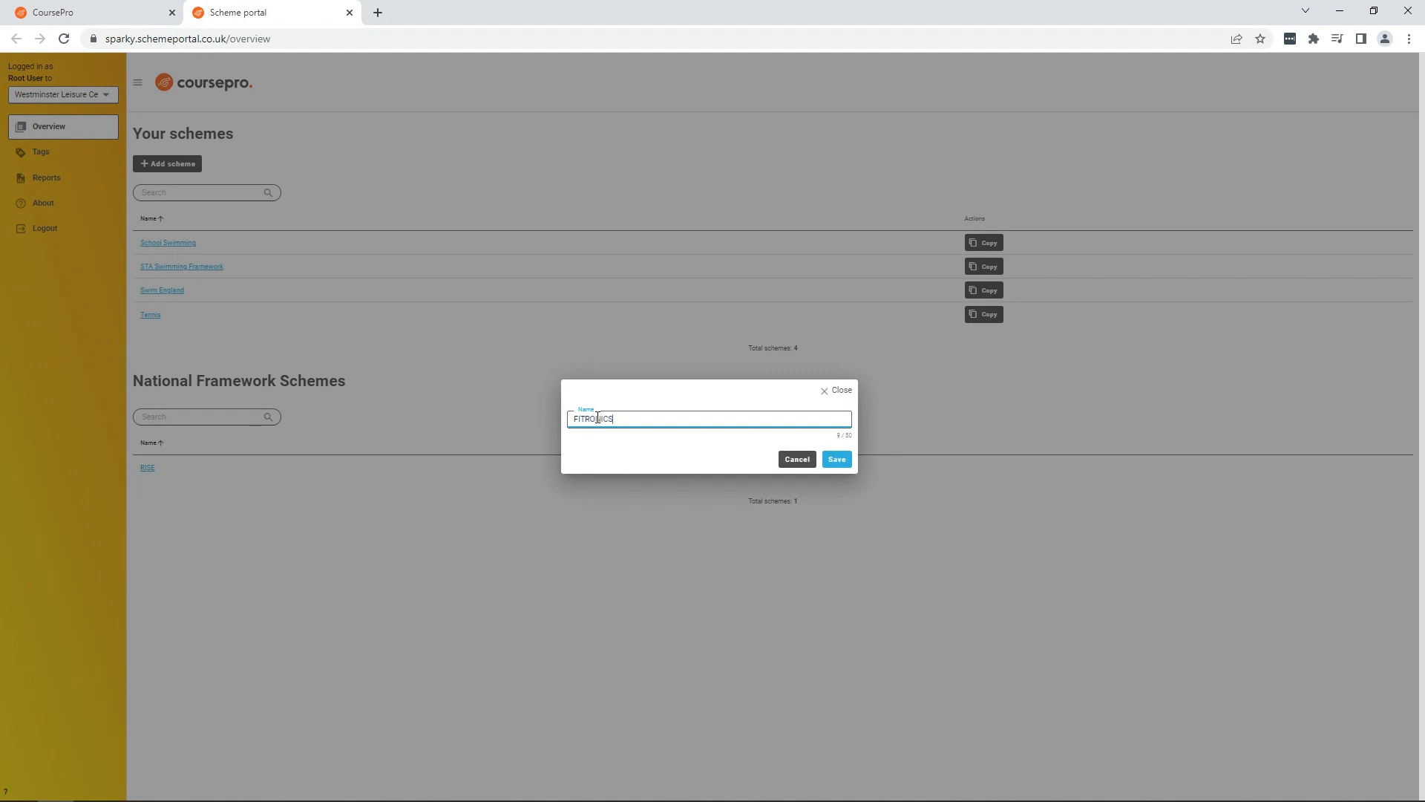
{"action": "type", "text": " SWIMMING"}
{"action": "left_click", "coordinate": [836, 459]}
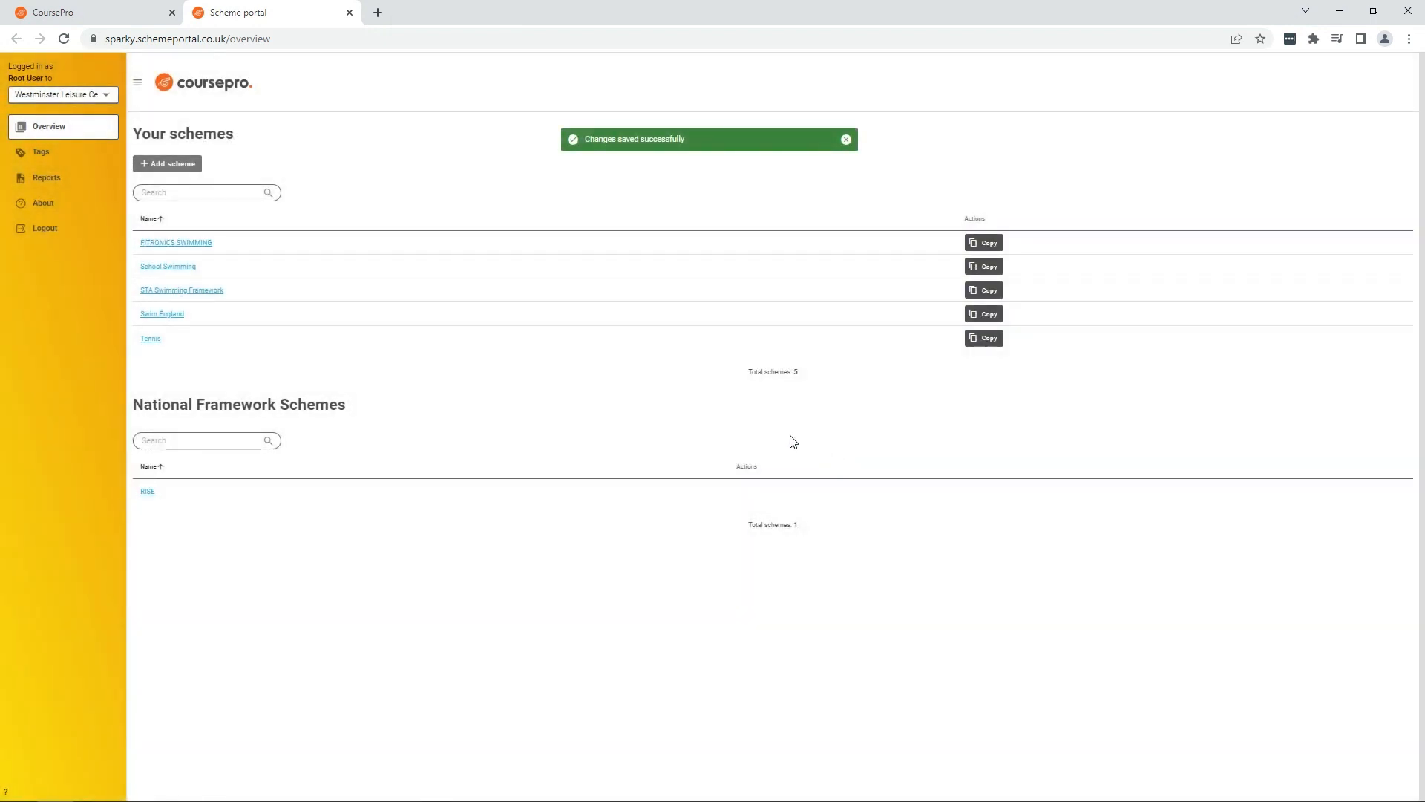
Step: Open the FITRONICS SWIMMING scheme's grades and add a Standard grades - 4 grade set
{"action": "left_click", "coordinate": [193, 244]}
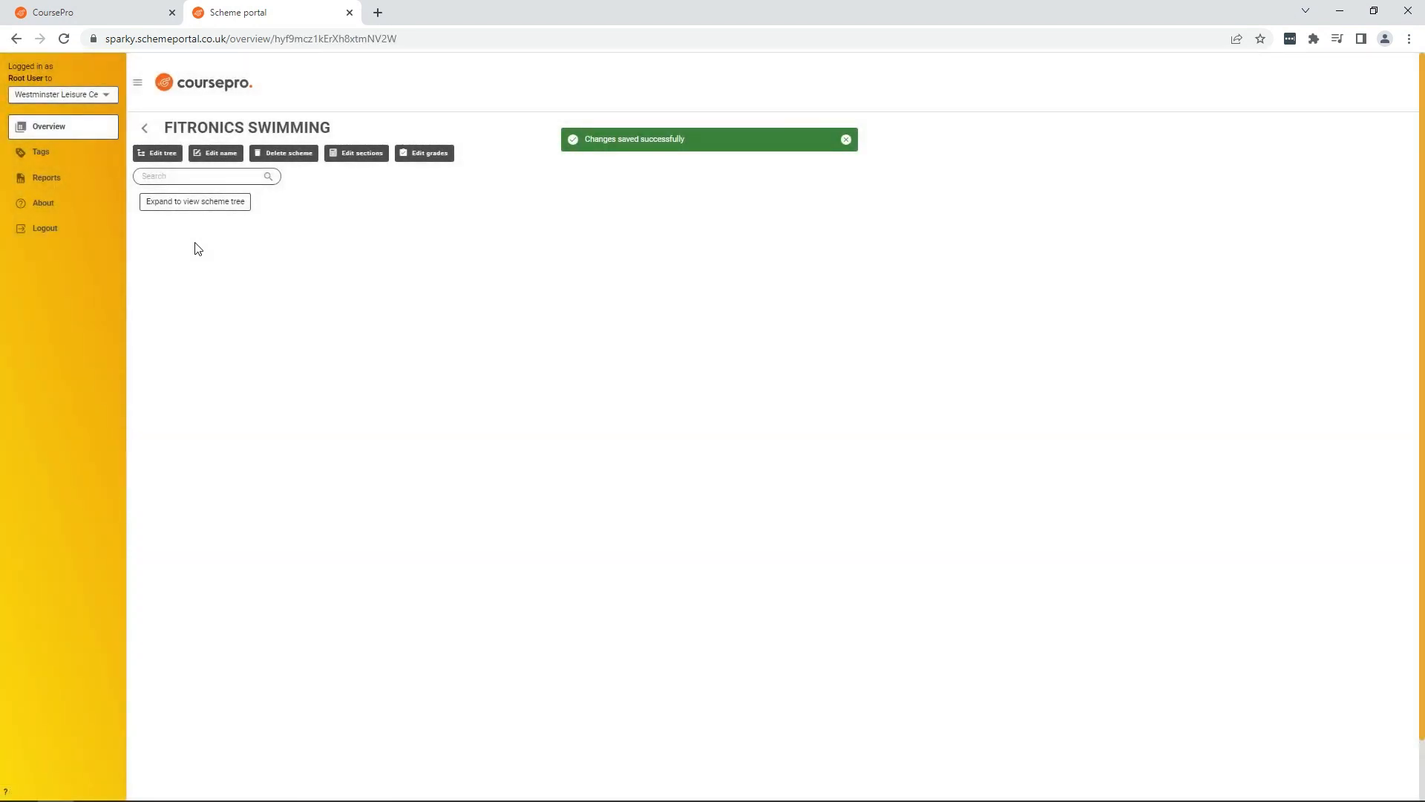
{"action": "left_click", "coordinate": [435, 162]}
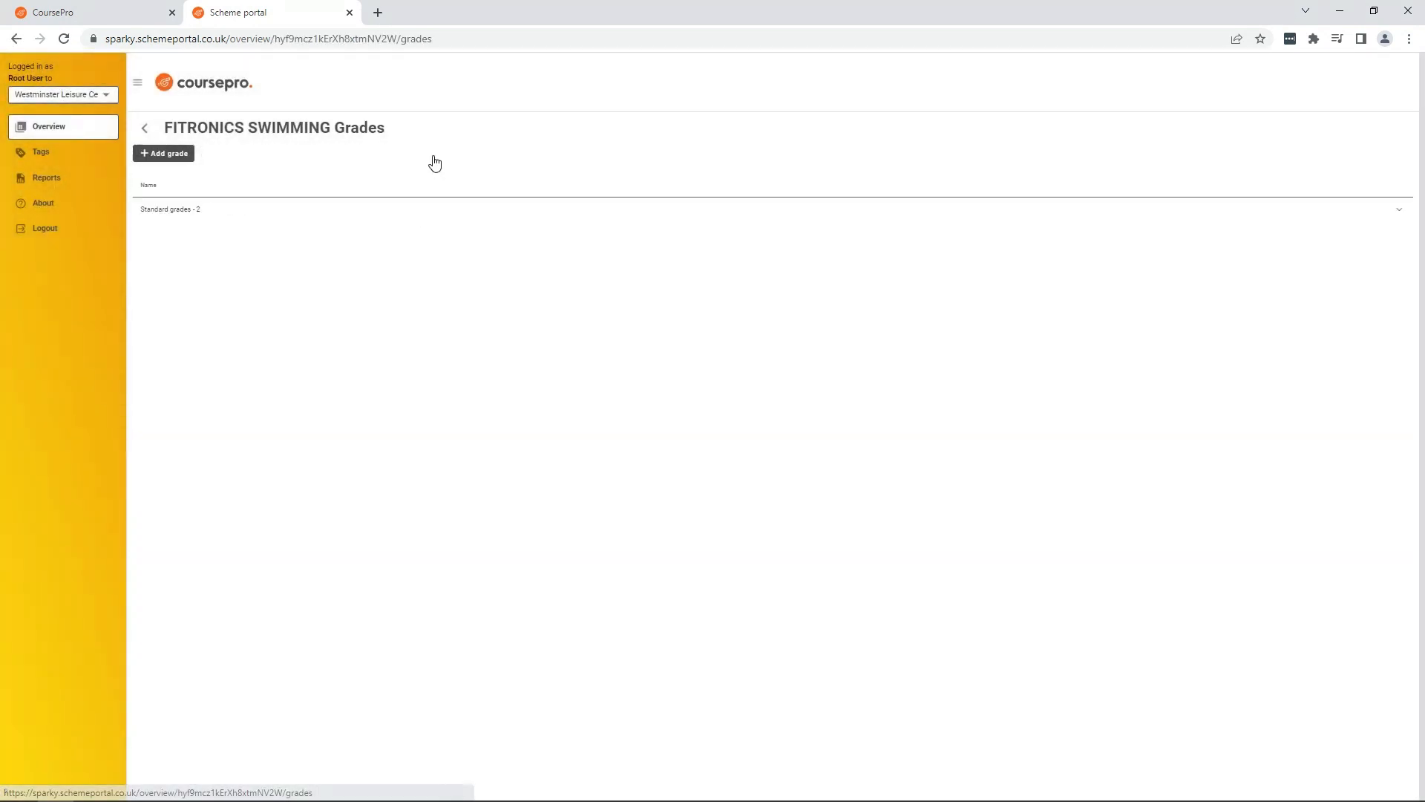
{"action": "left_click", "coordinate": [163, 156]}
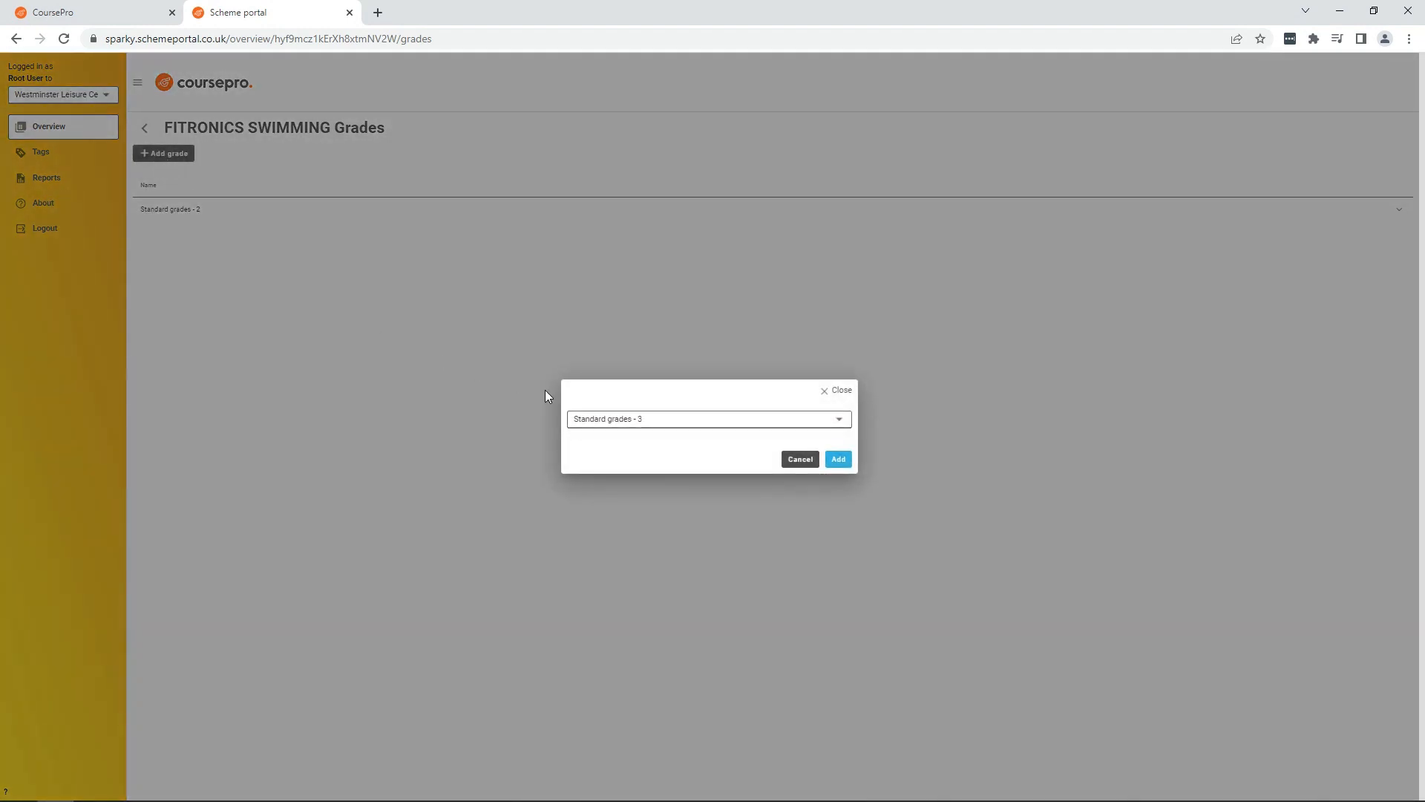
{"action": "left_click", "coordinate": [674, 422]}
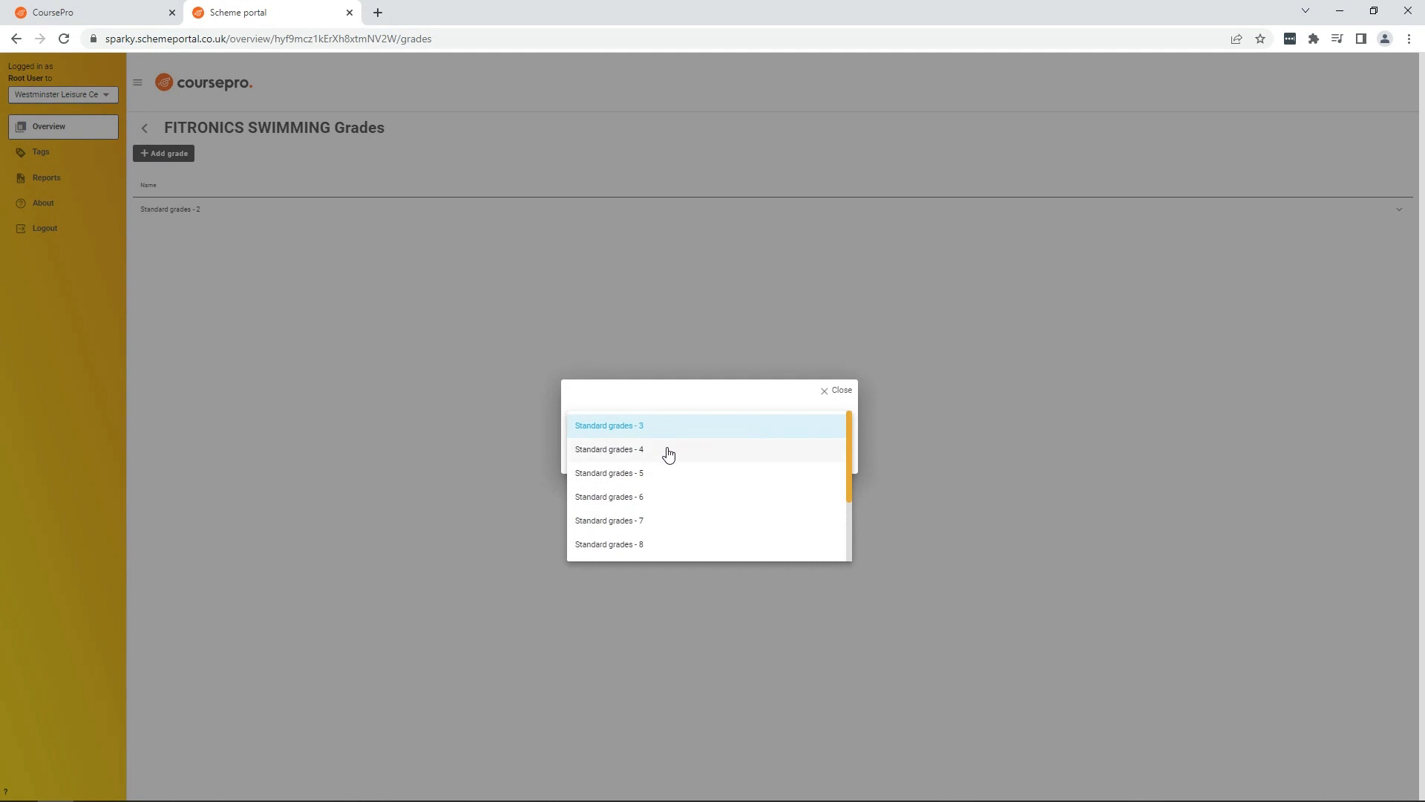
{"action": "left_click", "coordinate": [665, 451]}
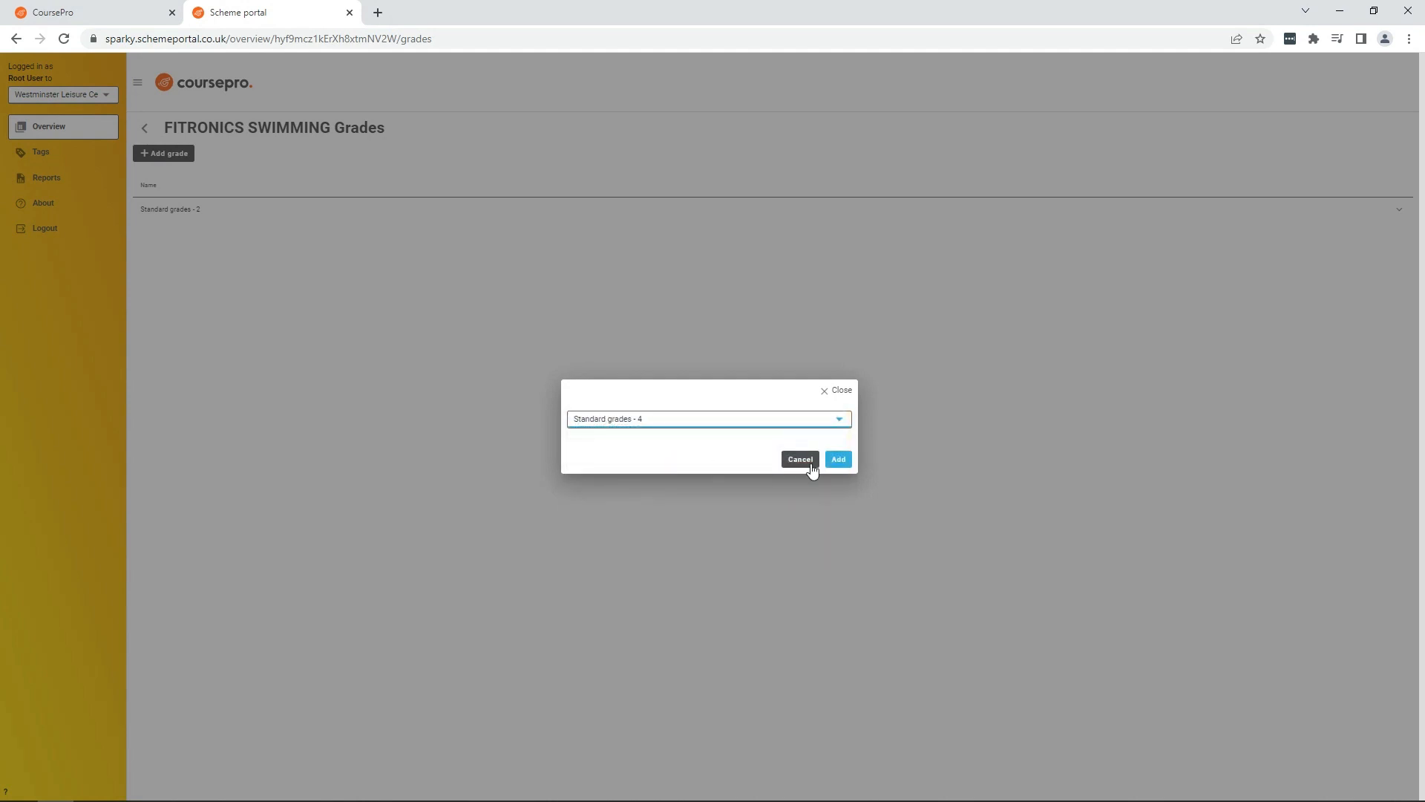
{"action": "left_click", "coordinate": [837, 464]}
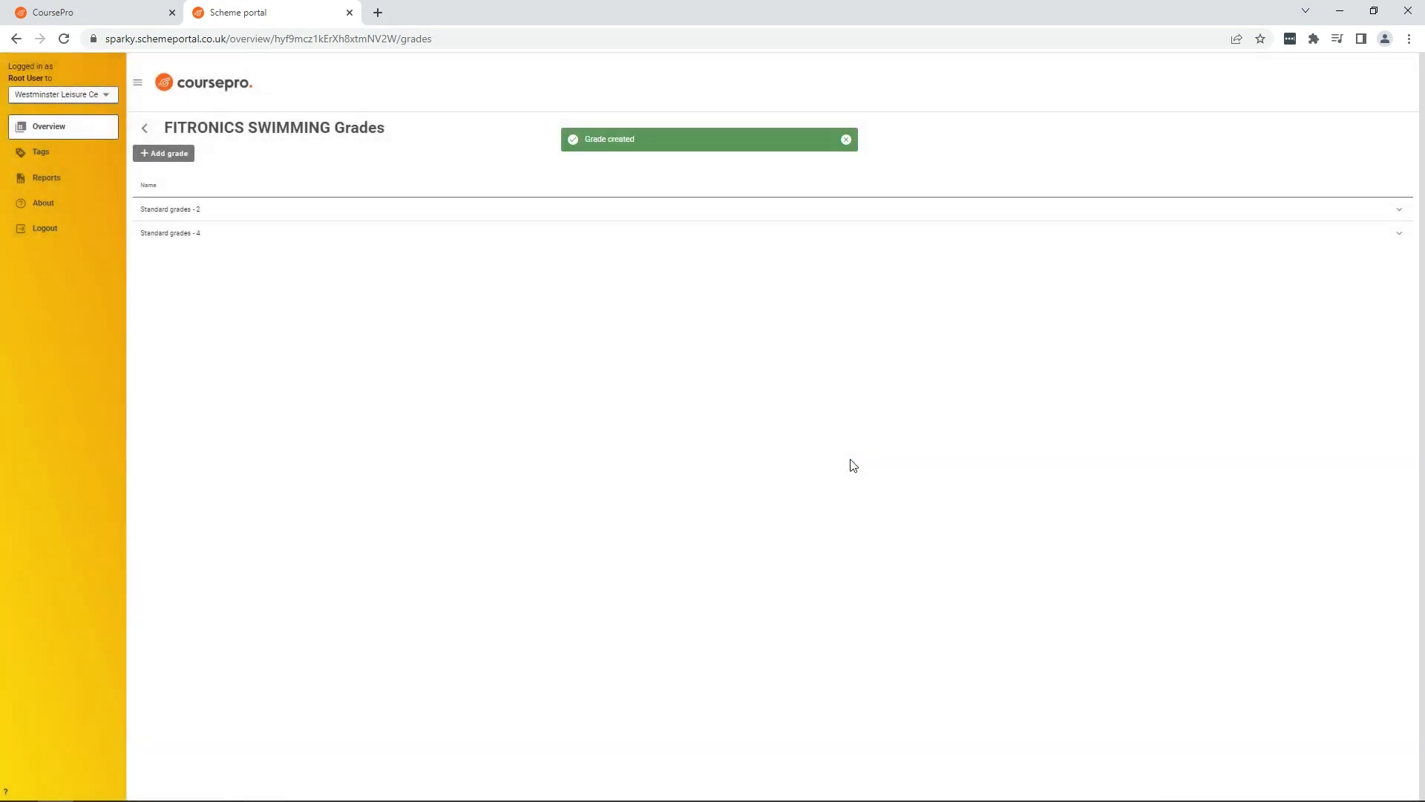
Step: Expand the Standard grades - 4 set and rename its first grade to Needs Practice
{"action": "left_click", "coordinate": [1398, 234]}
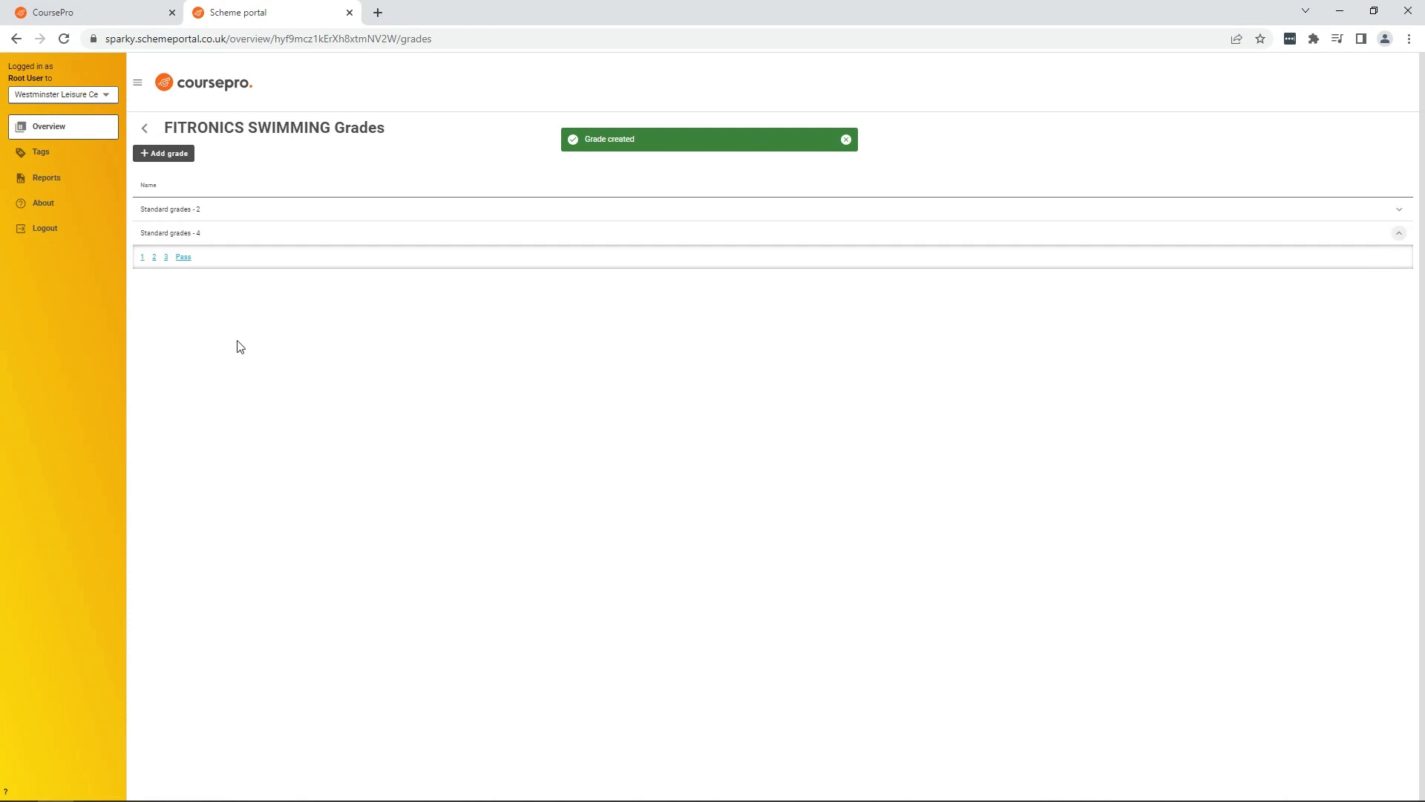
{"action": "left_click", "coordinate": [142, 258]}
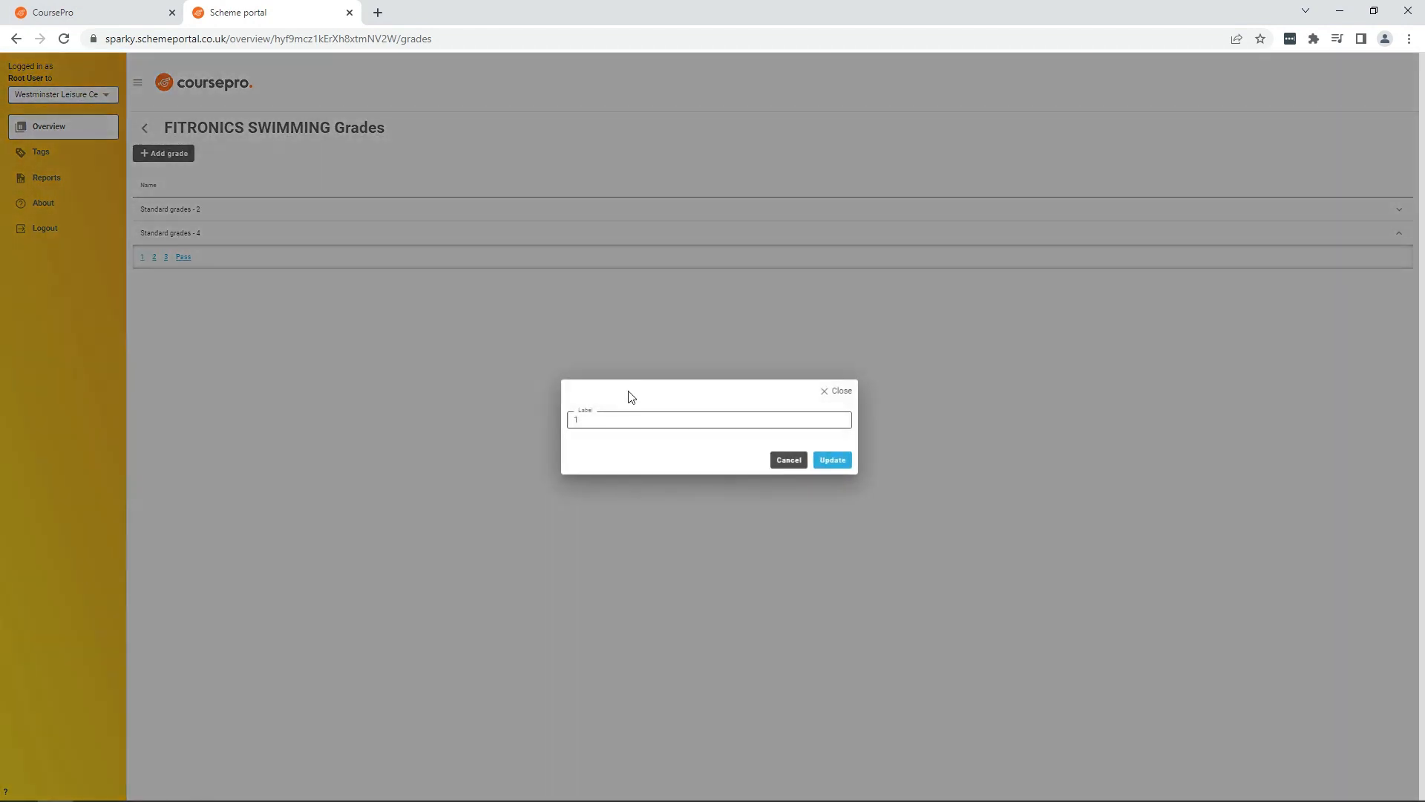
{"action": "left_click", "coordinate": [657, 420]}
{"action": "type", "text": "Needs "}
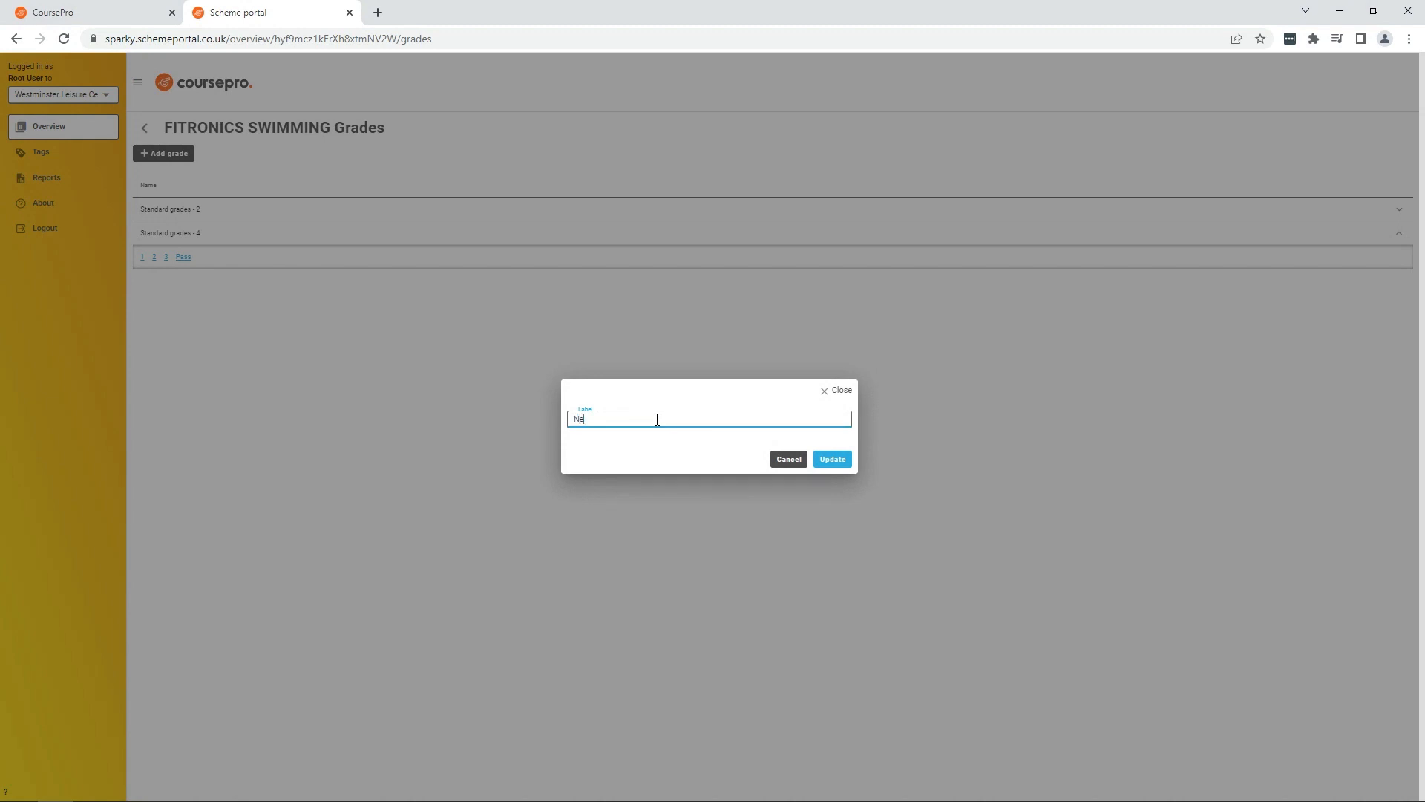
{"action": "type", "text": "Practice"}
{"action": "left_click", "coordinate": [831, 458]}
Step: Rename the second and third grades of the set to Fair and Good
{"action": "left_click", "coordinate": [197, 257]}
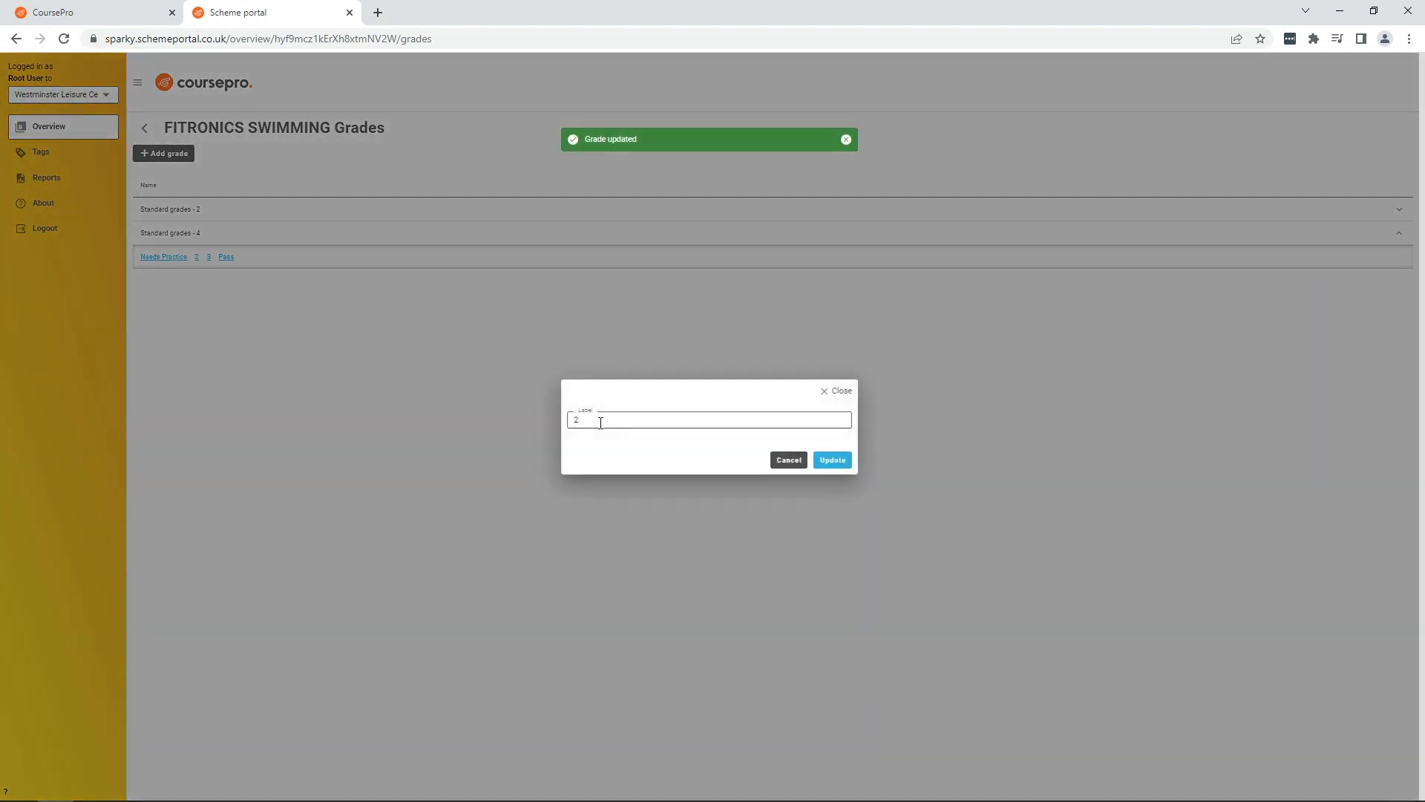
{"action": "type", "text": "Fair"}
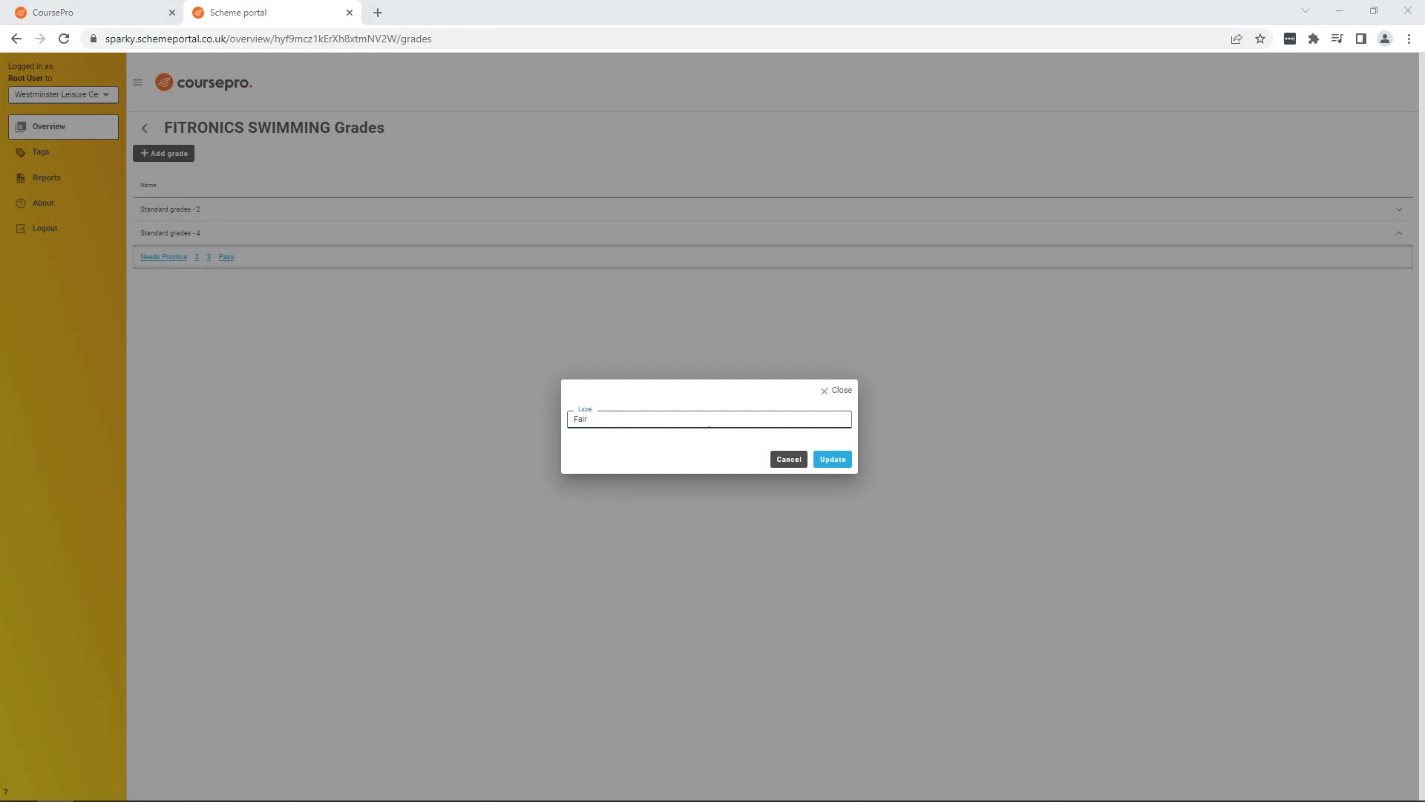
{"action": "left_click", "coordinate": [830, 461]}
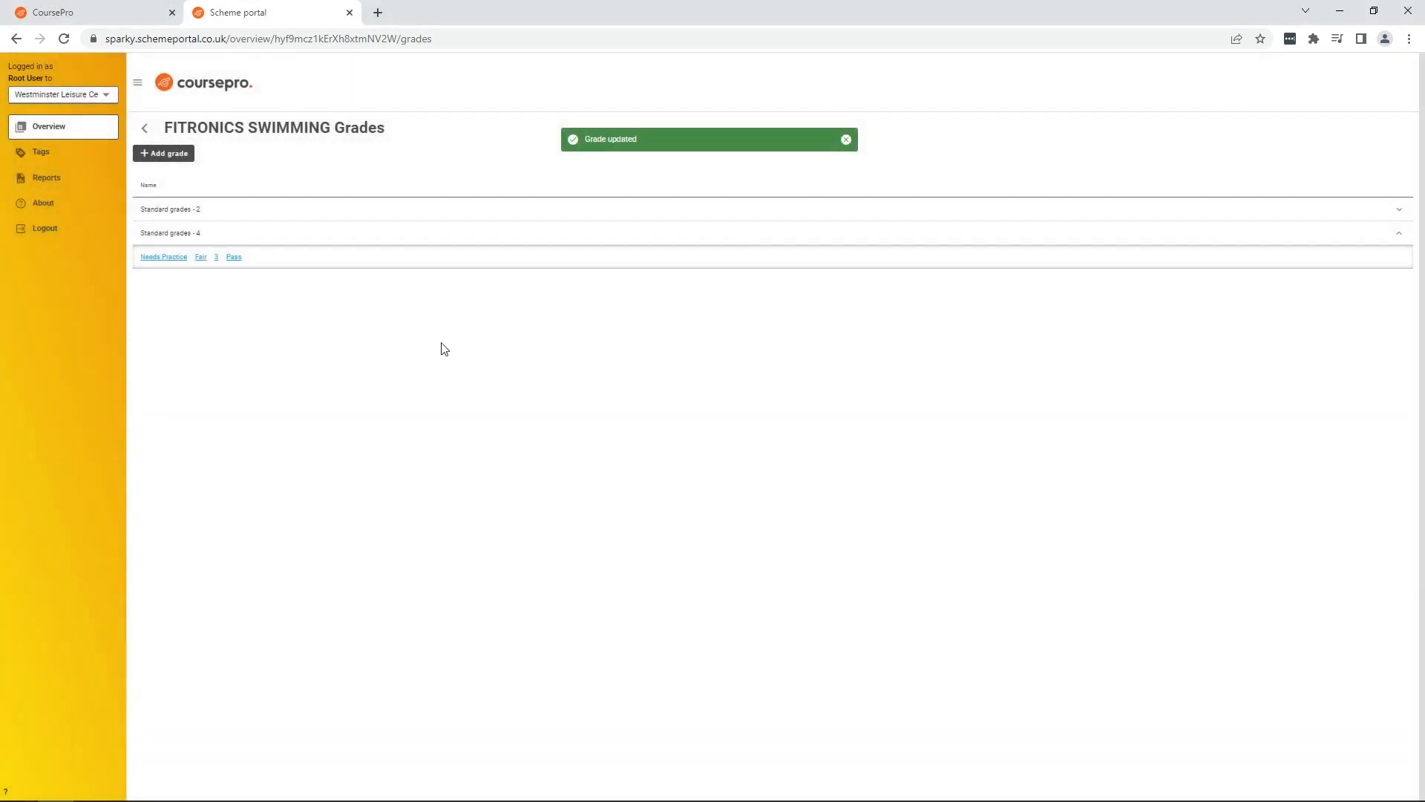
{"action": "left_click", "coordinate": [216, 257]}
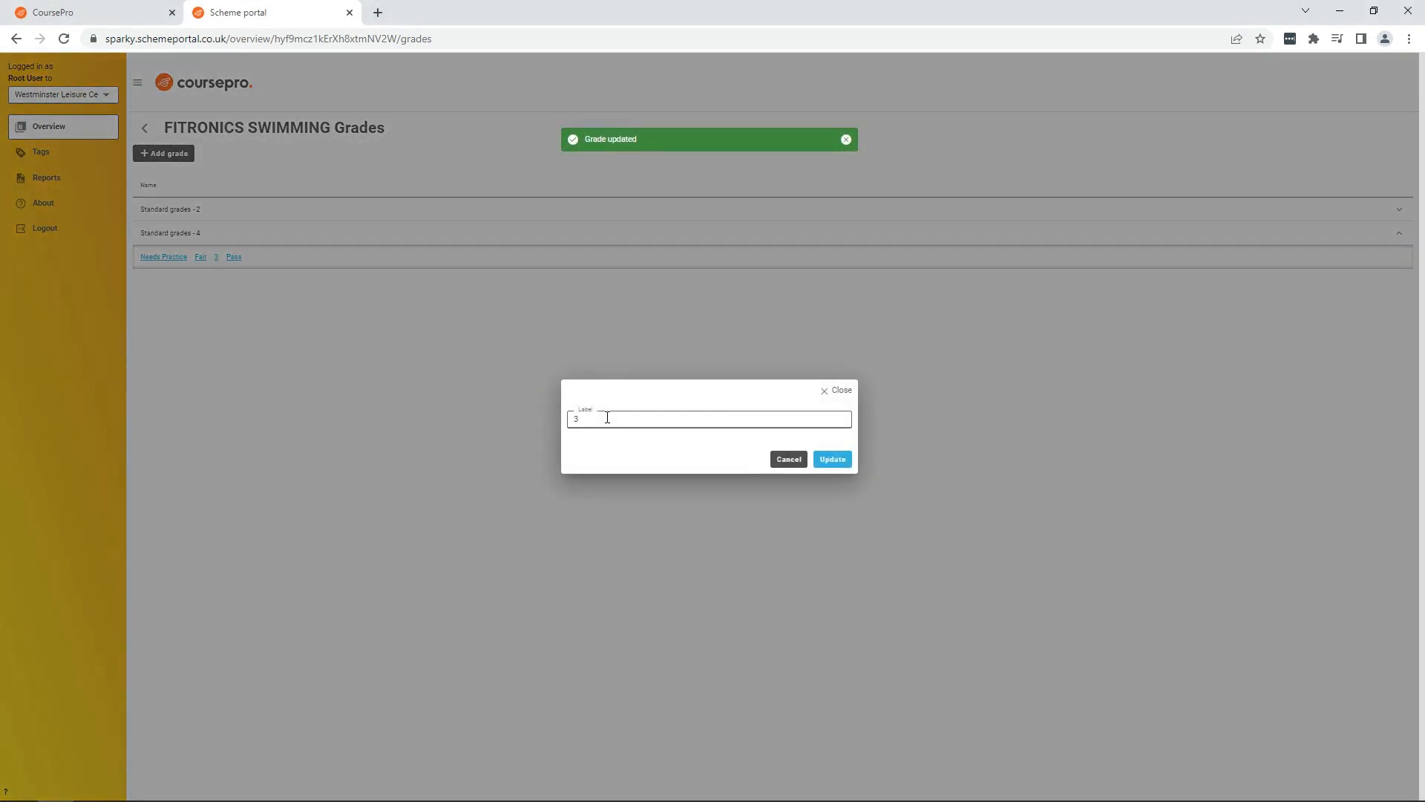
{"action": "key", "text": "BackSpace"}
{"action": "type", "text": "Good"}
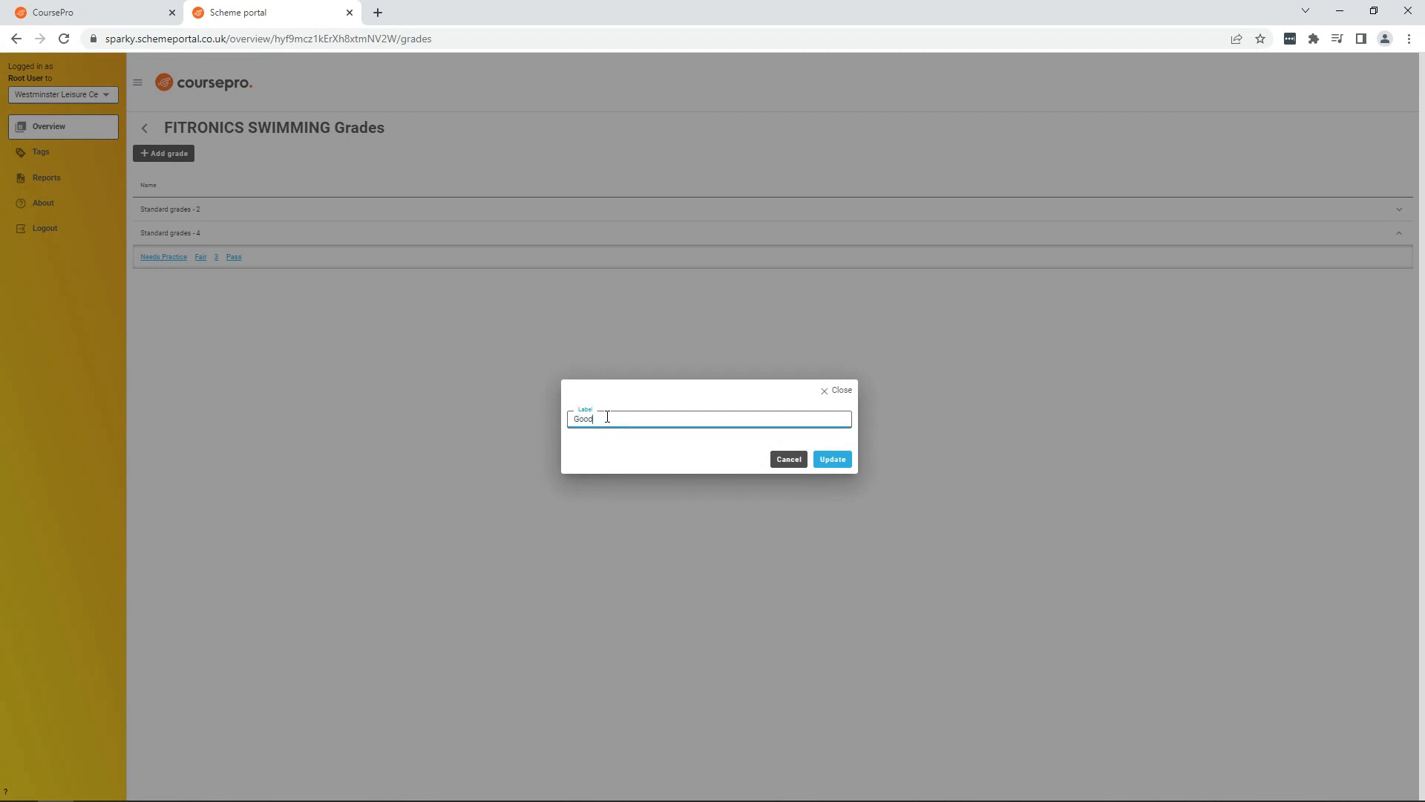
{"action": "left_click", "coordinate": [849, 461]}
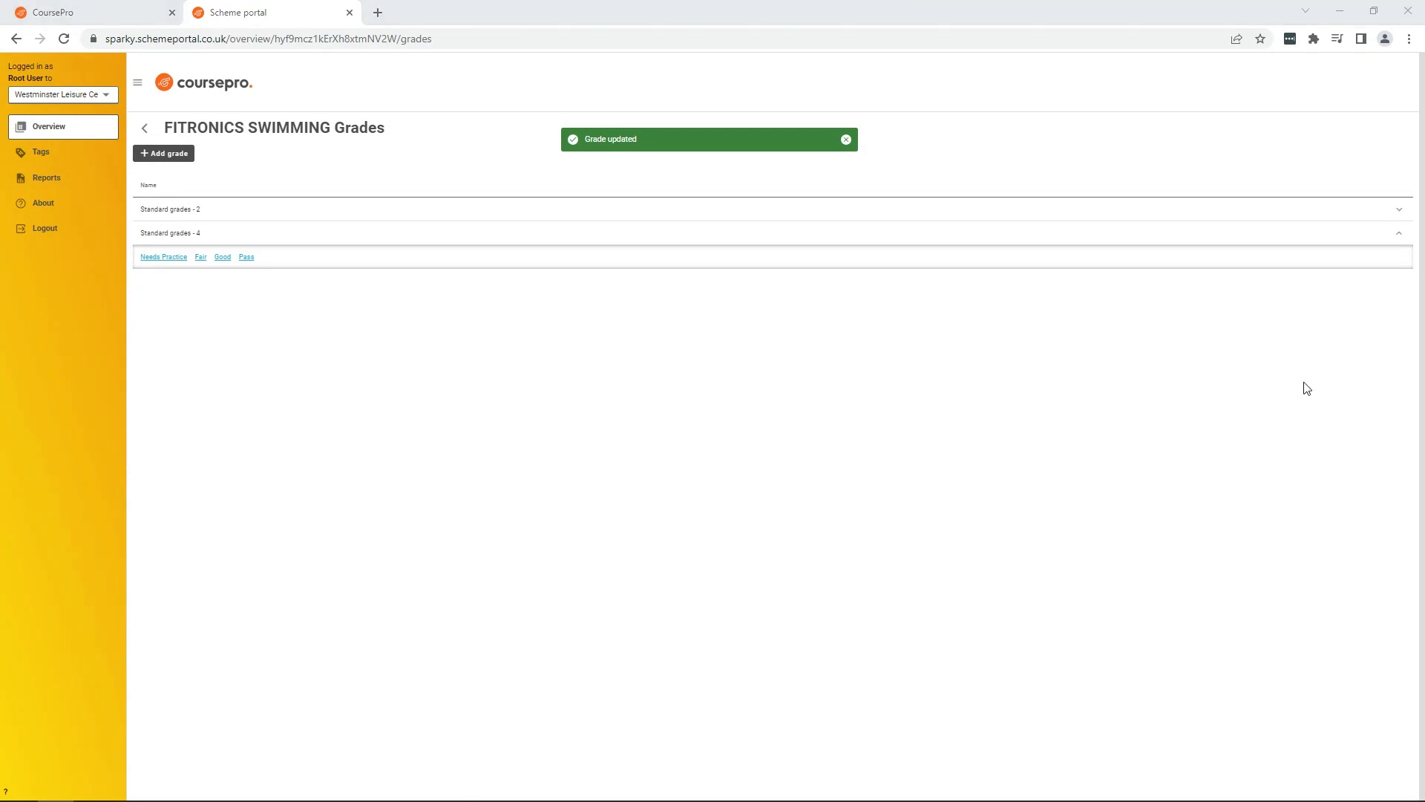
{"action": "left_click", "coordinate": [1400, 235]}
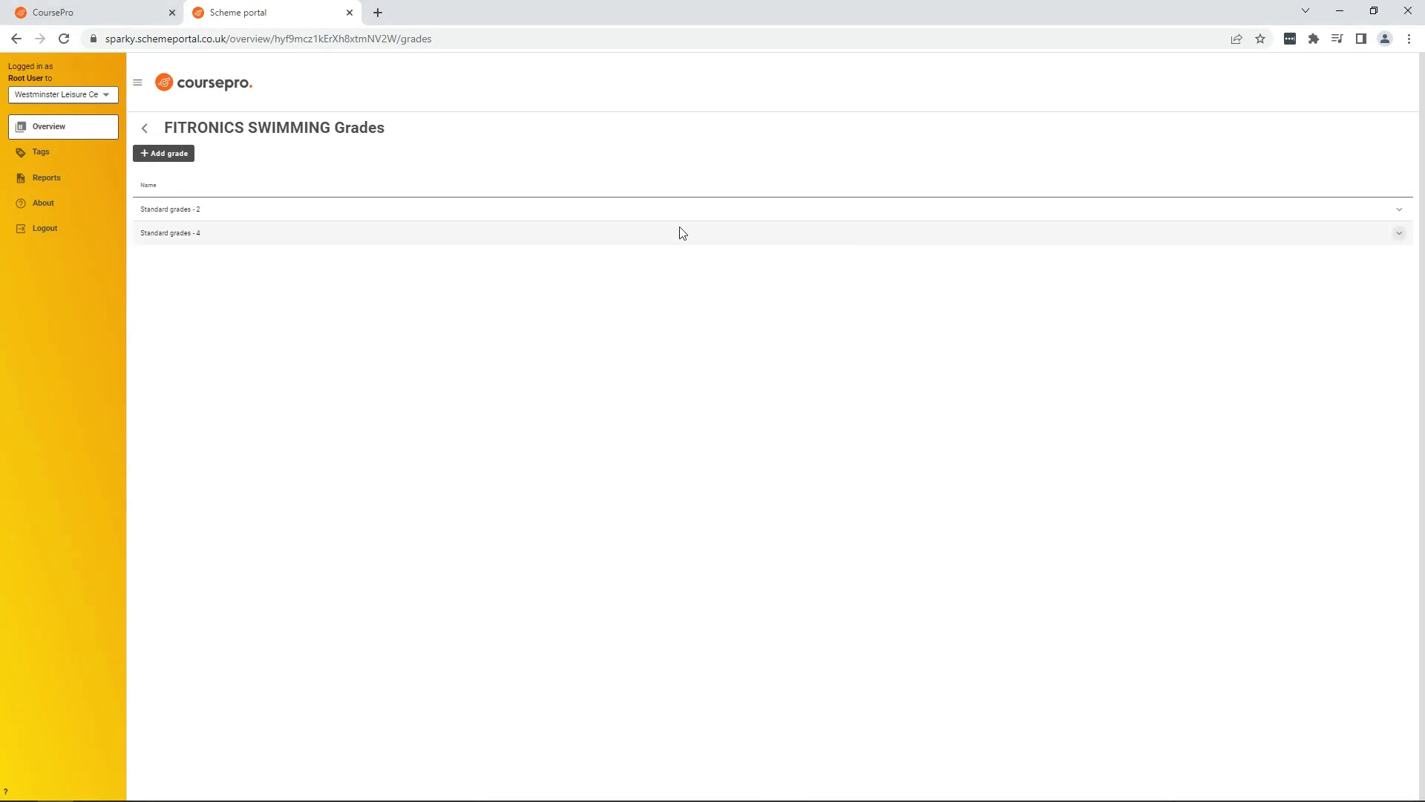
{"action": "left_click_drag", "start_coordinate": [169, 127], "coordinate": [346, 126]}
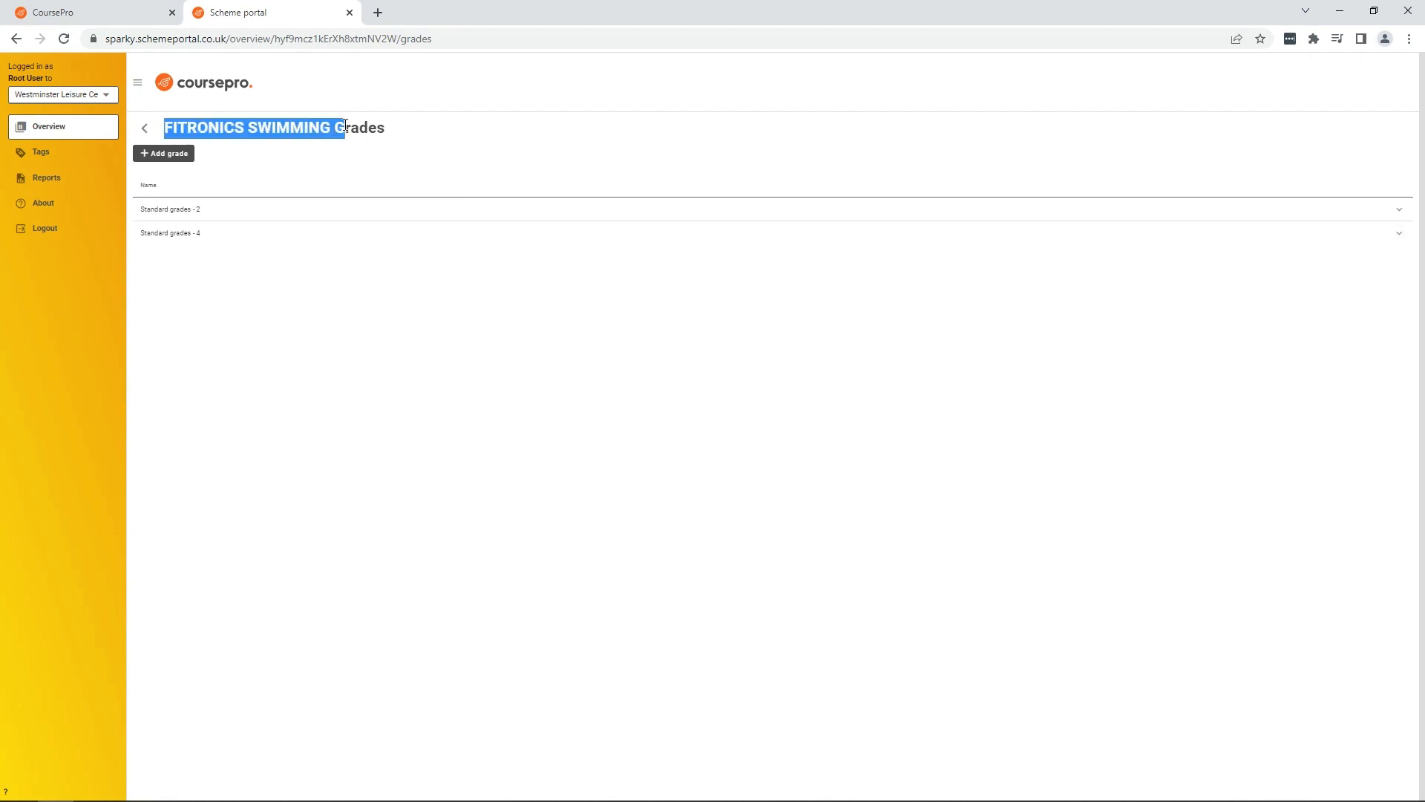
{"action": "left_click", "coordinate": [289, 153]}
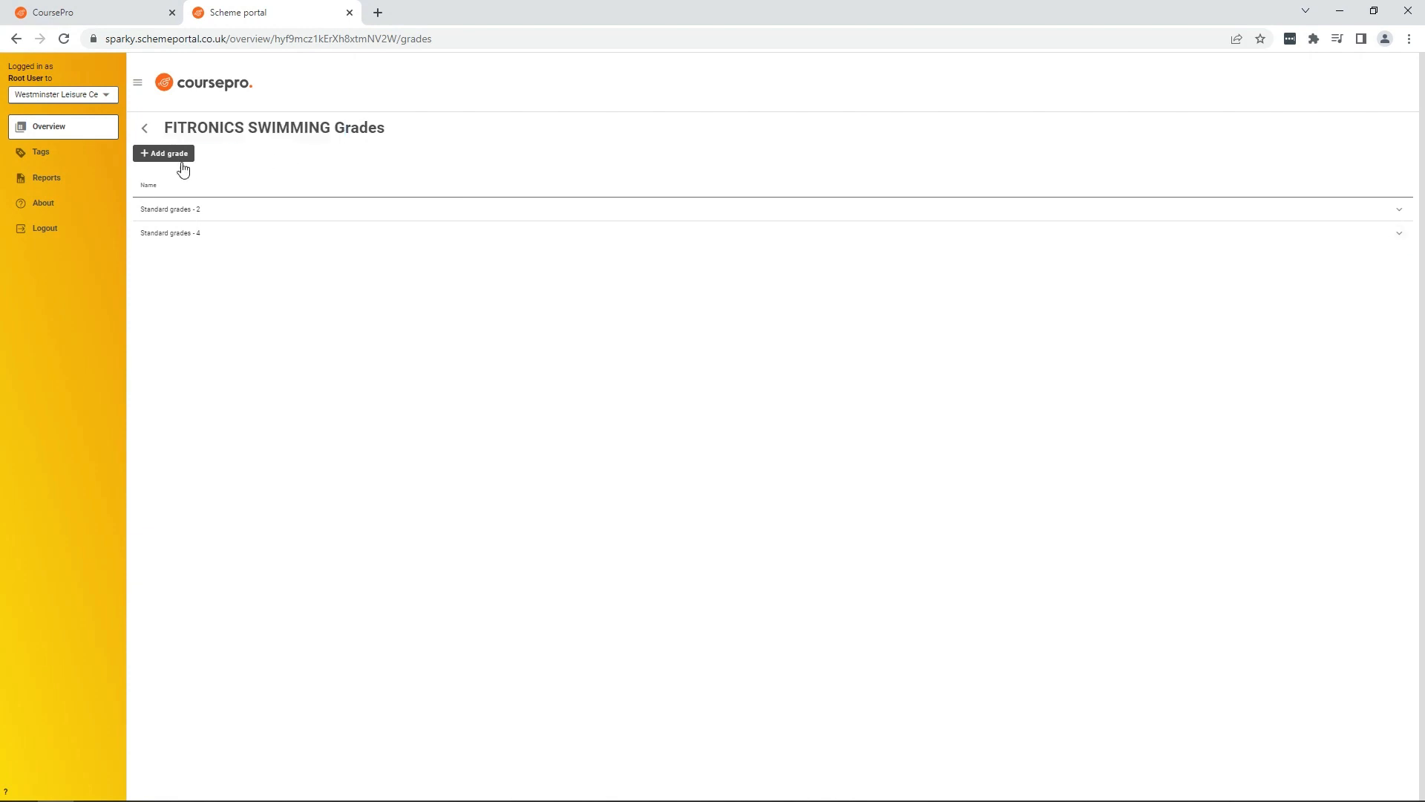
Step: Return to the scheme, enter tree edit mode and add a top-level level named ADULT & CHILD
{"action": "left_click", "coordinate": [147, 130]}
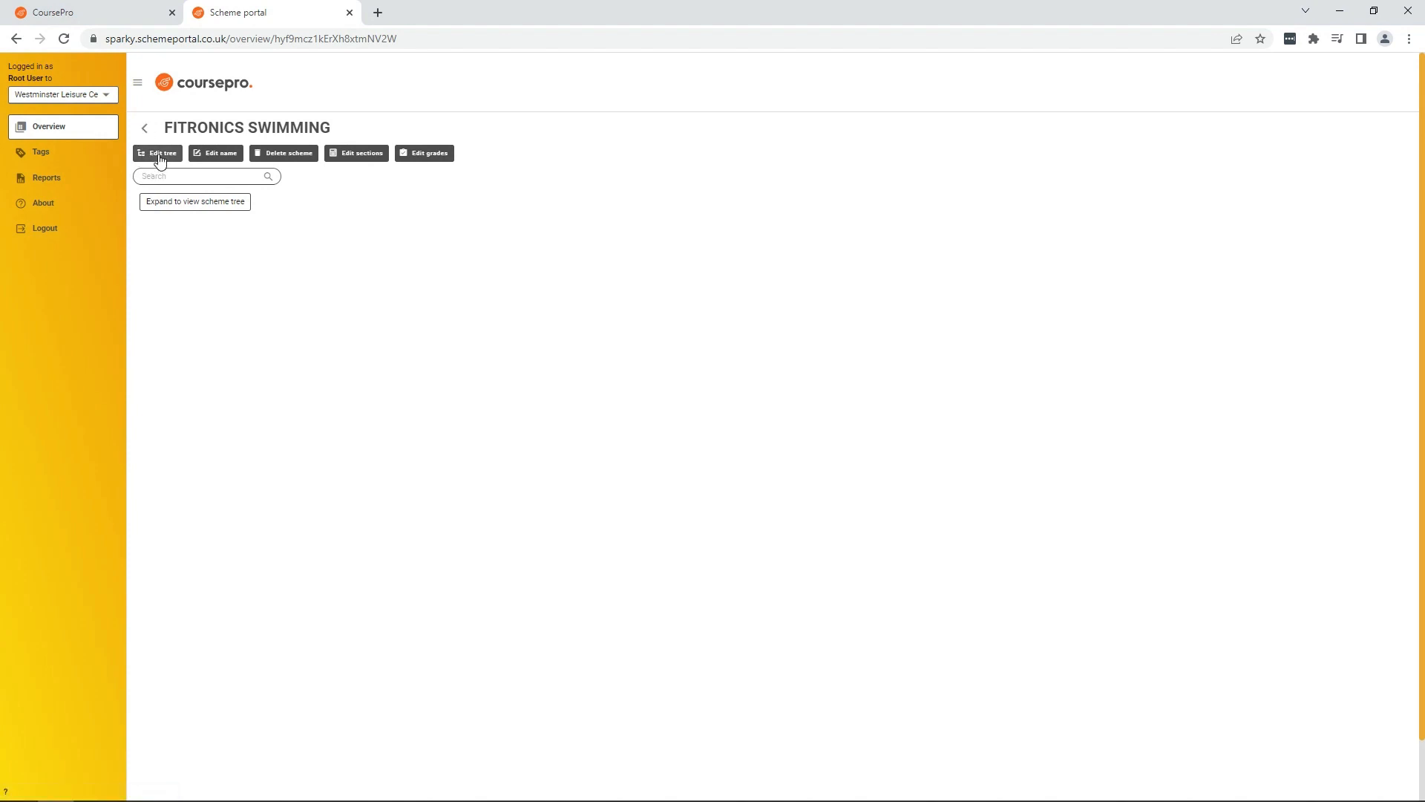
{"action": "left_click", "coordinate": [159, 156]}
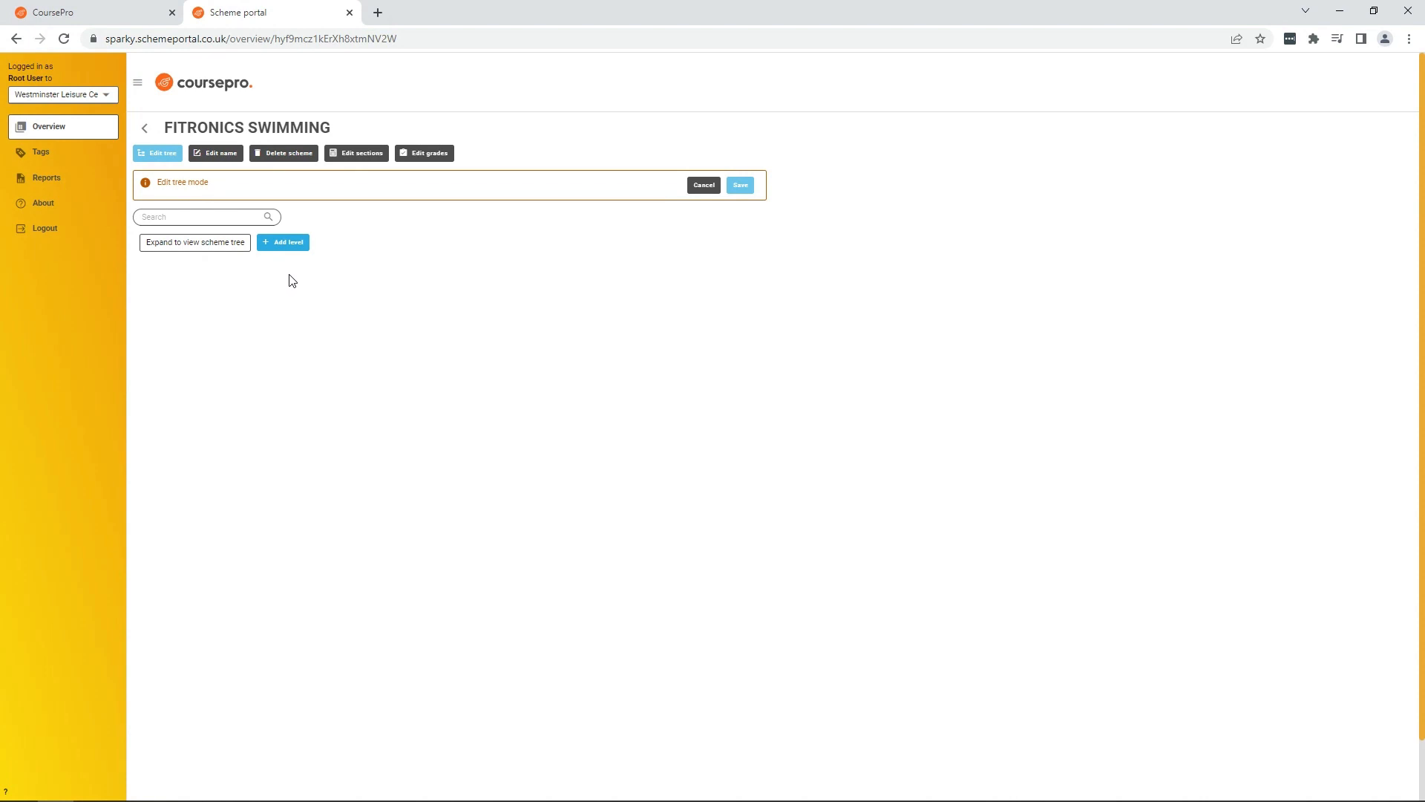
{"action": "left_click", "coordinate": [292, 245]}
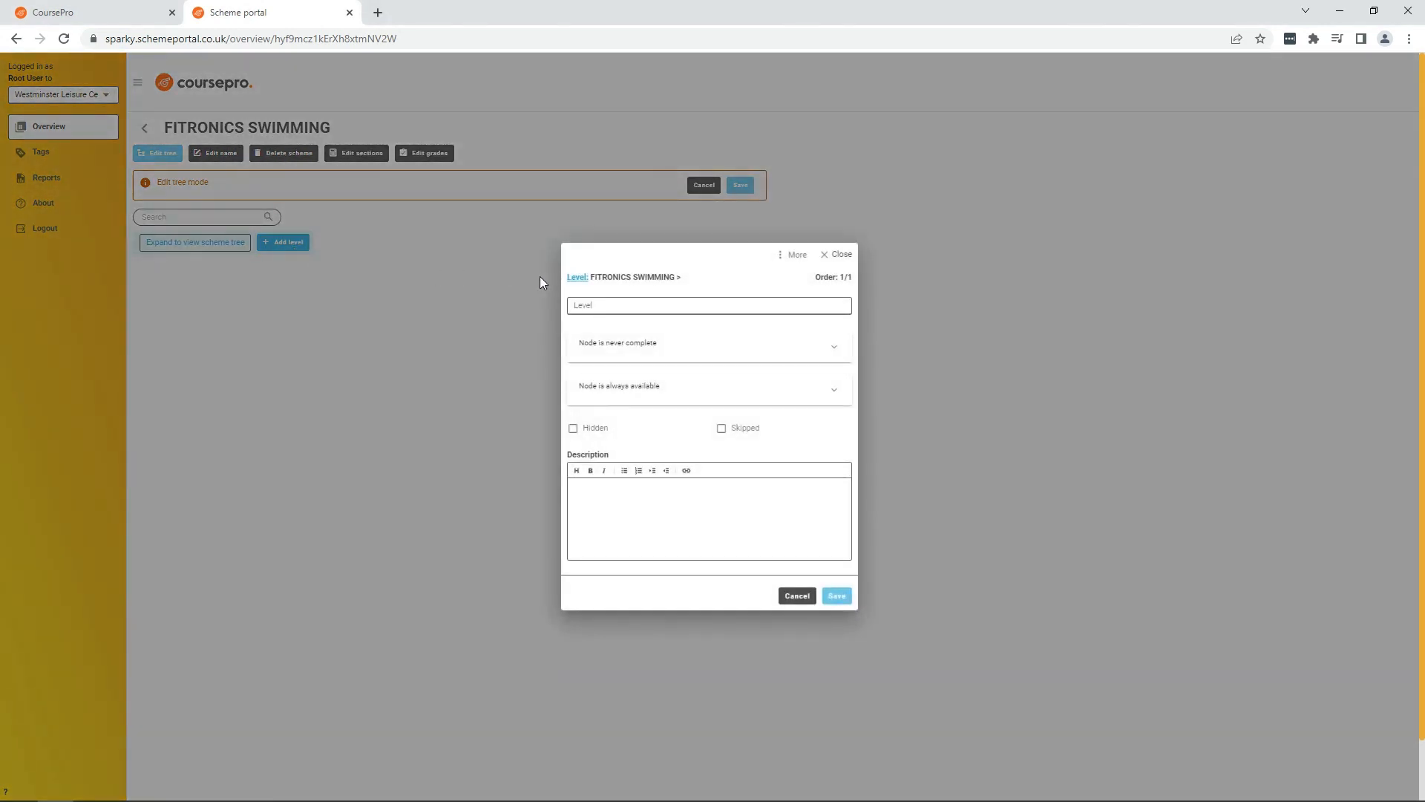
{"action": "left_click", "coordinate": [609, 304]}
{"action": "type", "text": "ADULT &"}
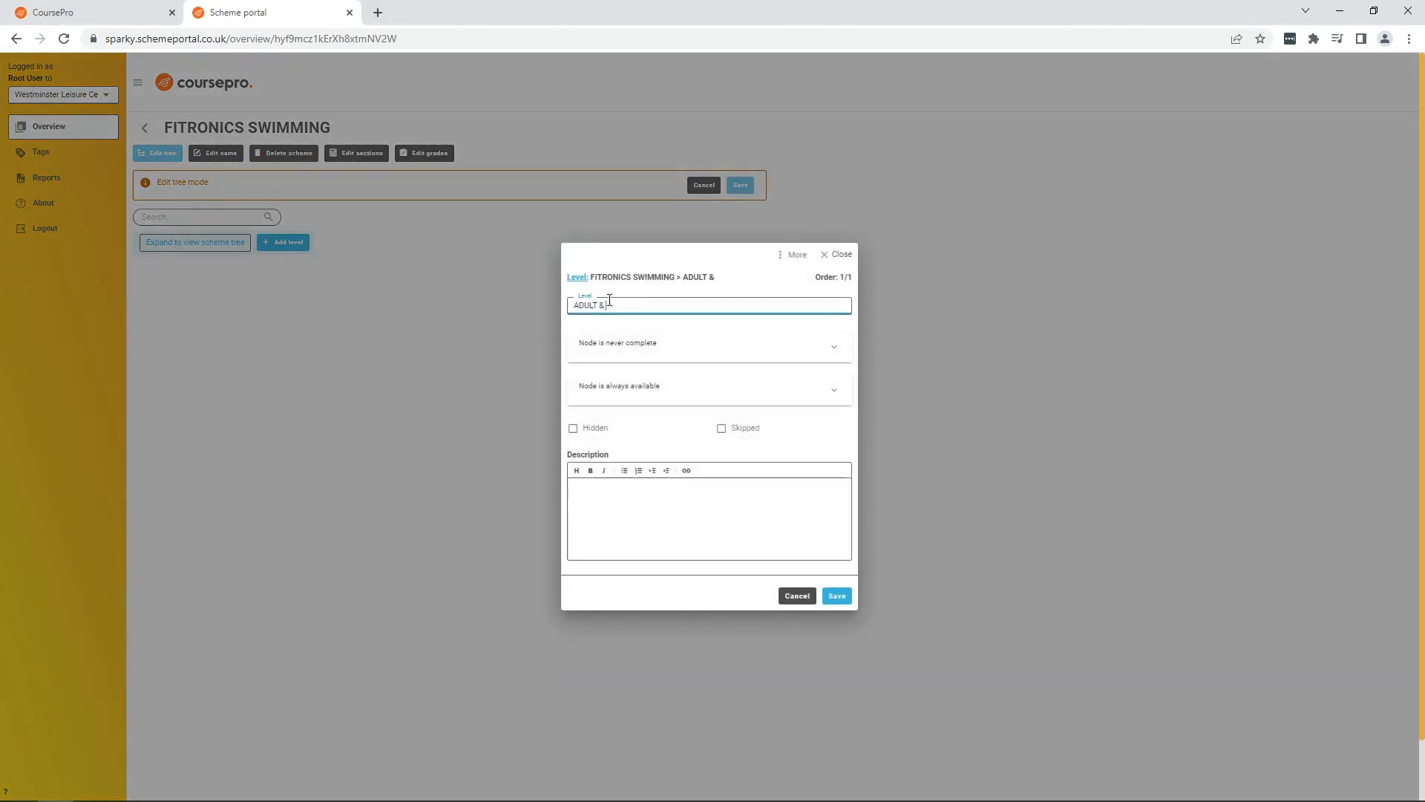
{"action": "type", "text": " CHILD"}
{"action": "left_click", "coordinate": [838, 597]}
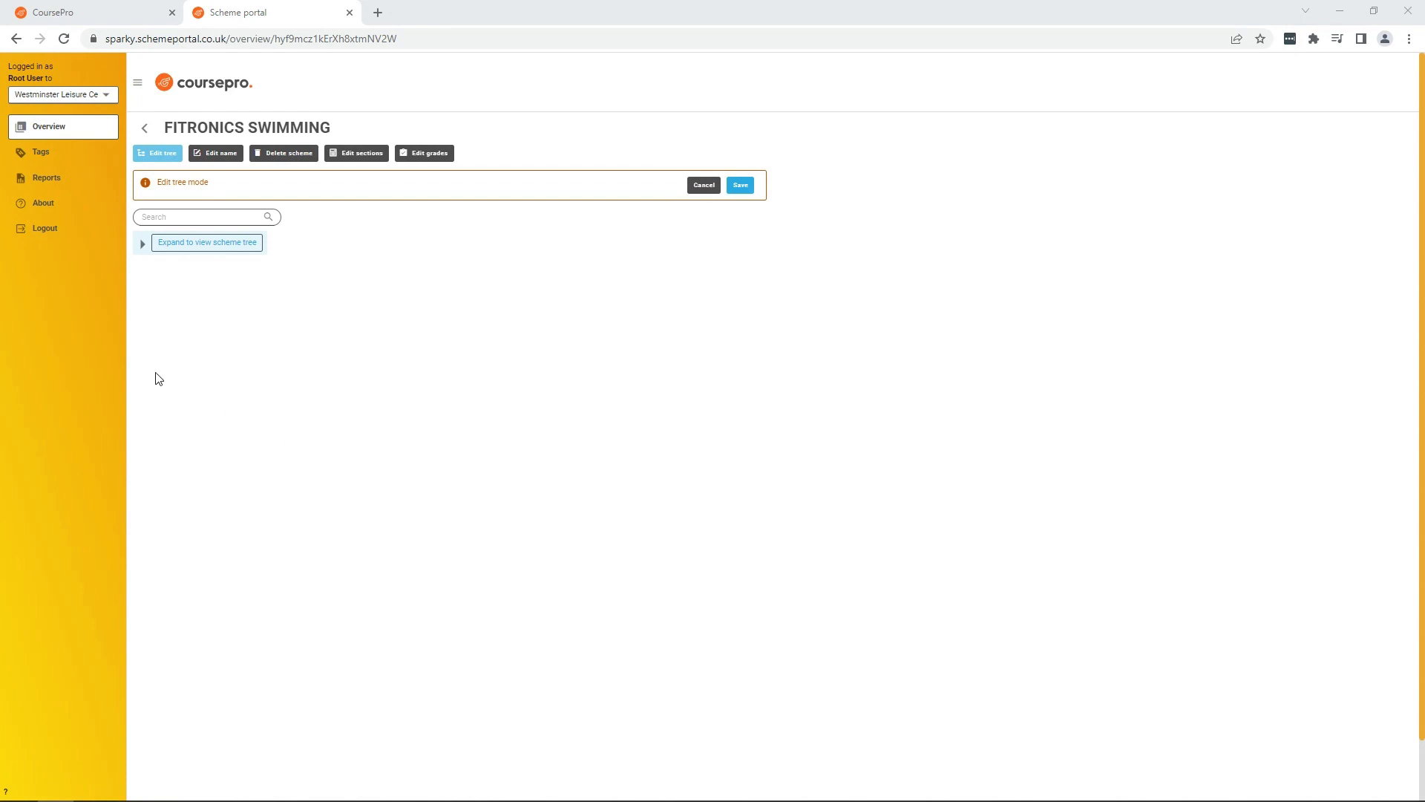
Step: Expand the scheme tree and add a sub-level named ADULT & INFANT under ADULT & CHILD
{"action": "left_click", "coordinate": [142, 245]}
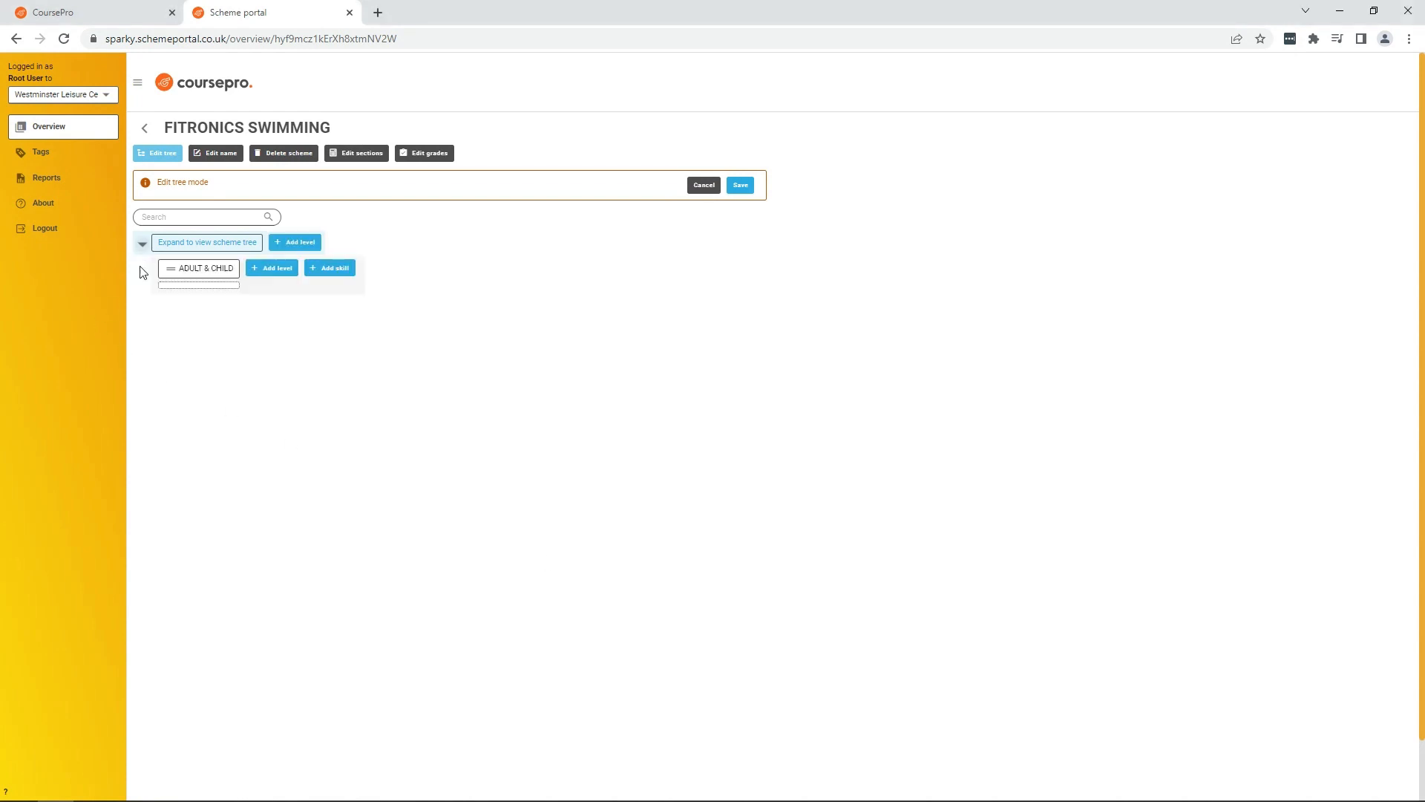
{"action": "left_click", "coordinate": [278, 269]}
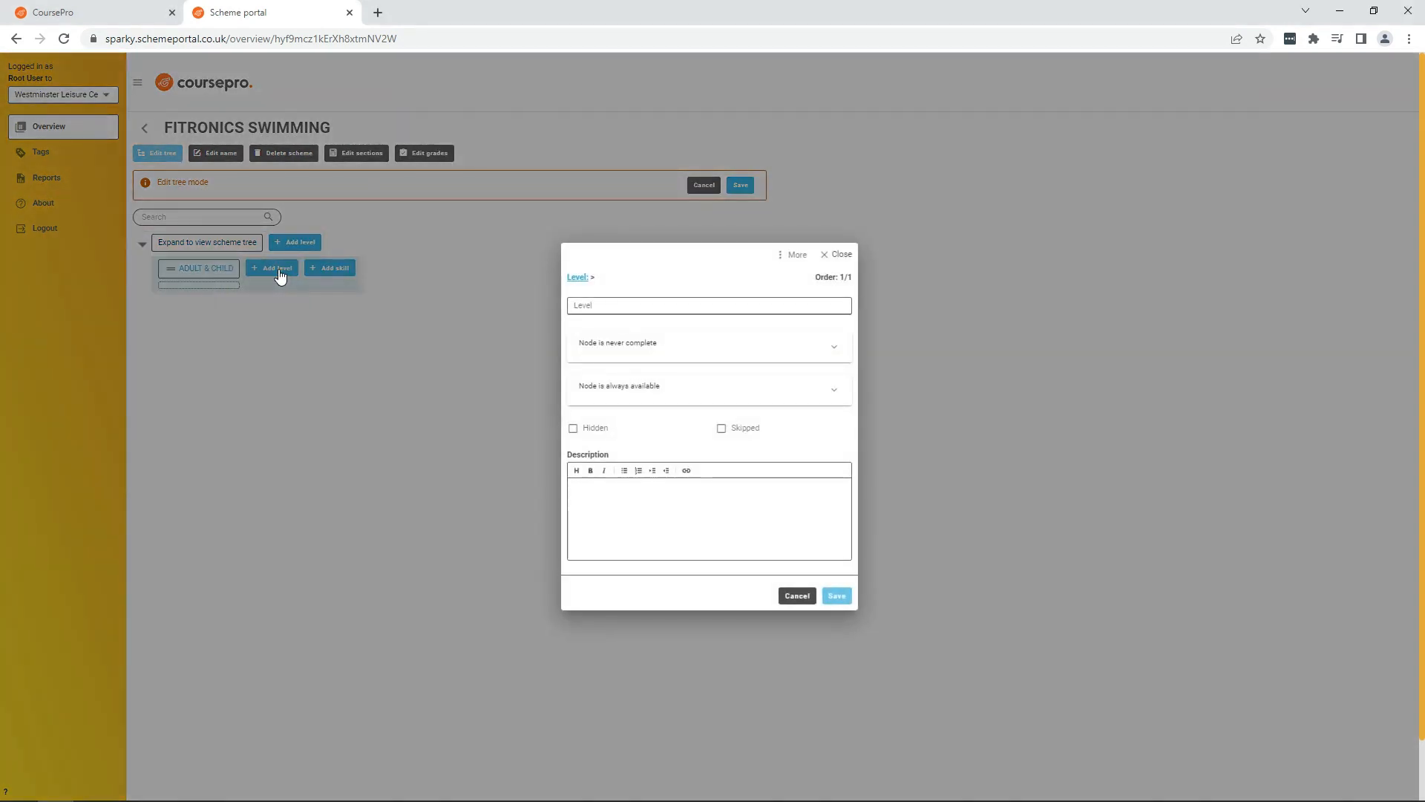
{"action": "left_click", "coordinate": [626, 305]}
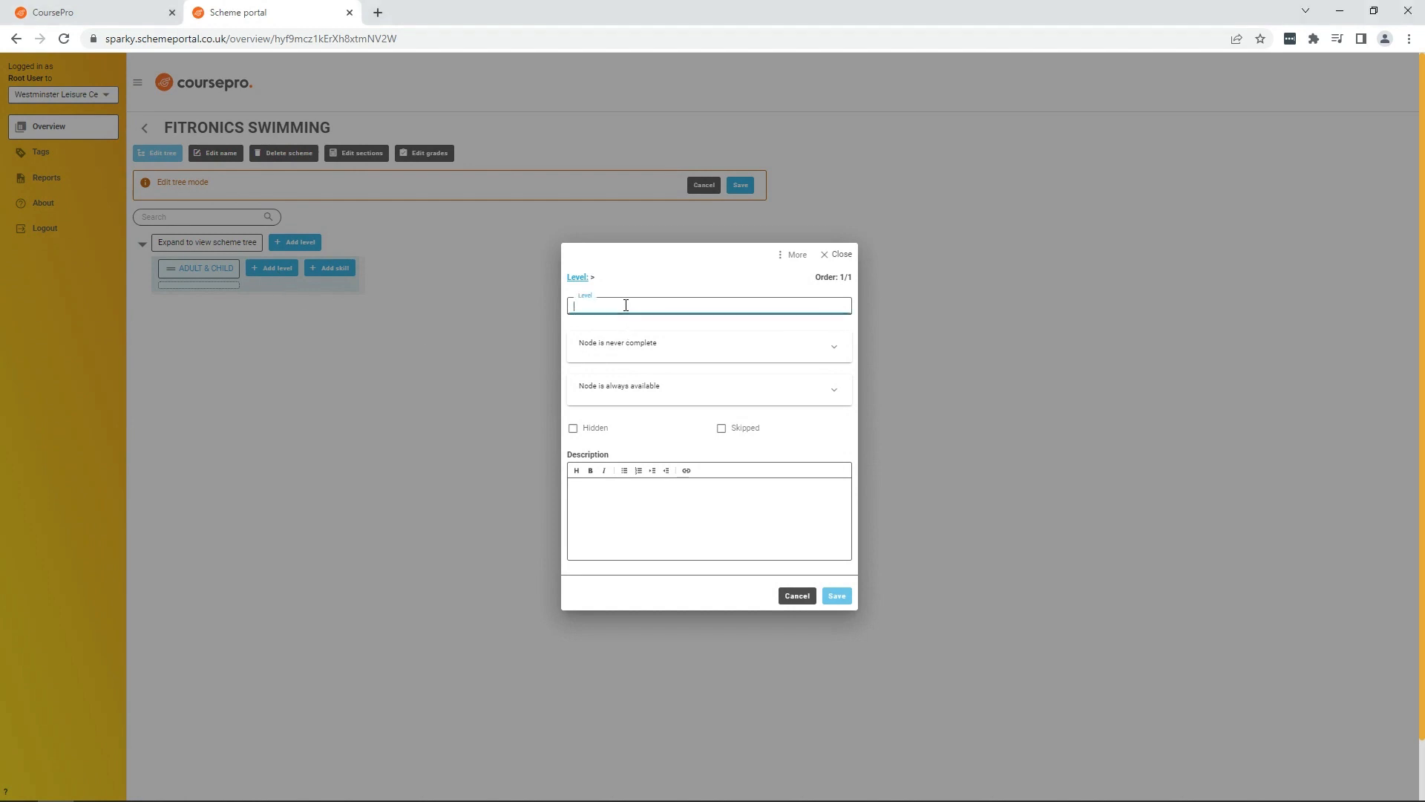
{"action": "type", "text": "ADULT"}
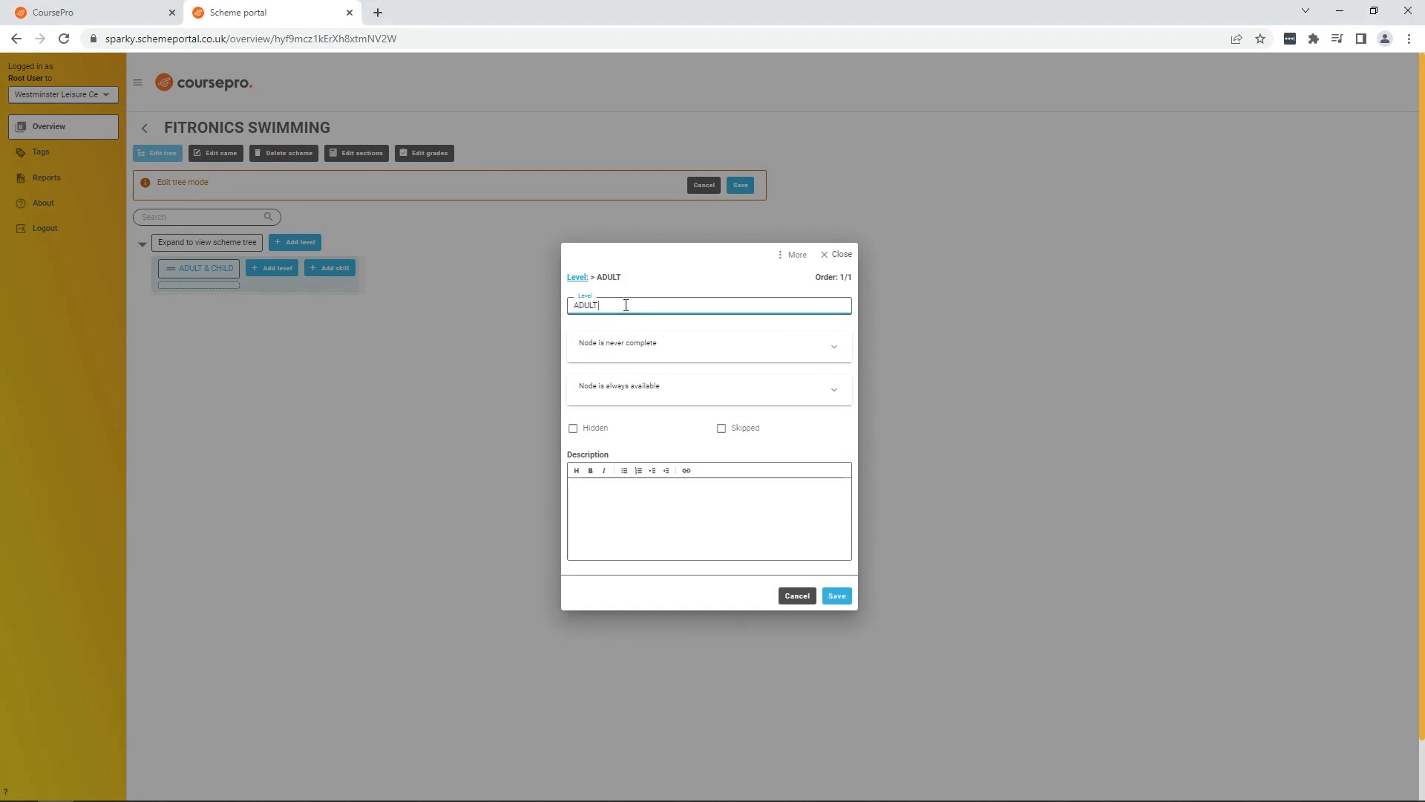
{"action": "type", "text": " & INFANT"}
{"action": "left_click", "coordinate": [837, 595]}
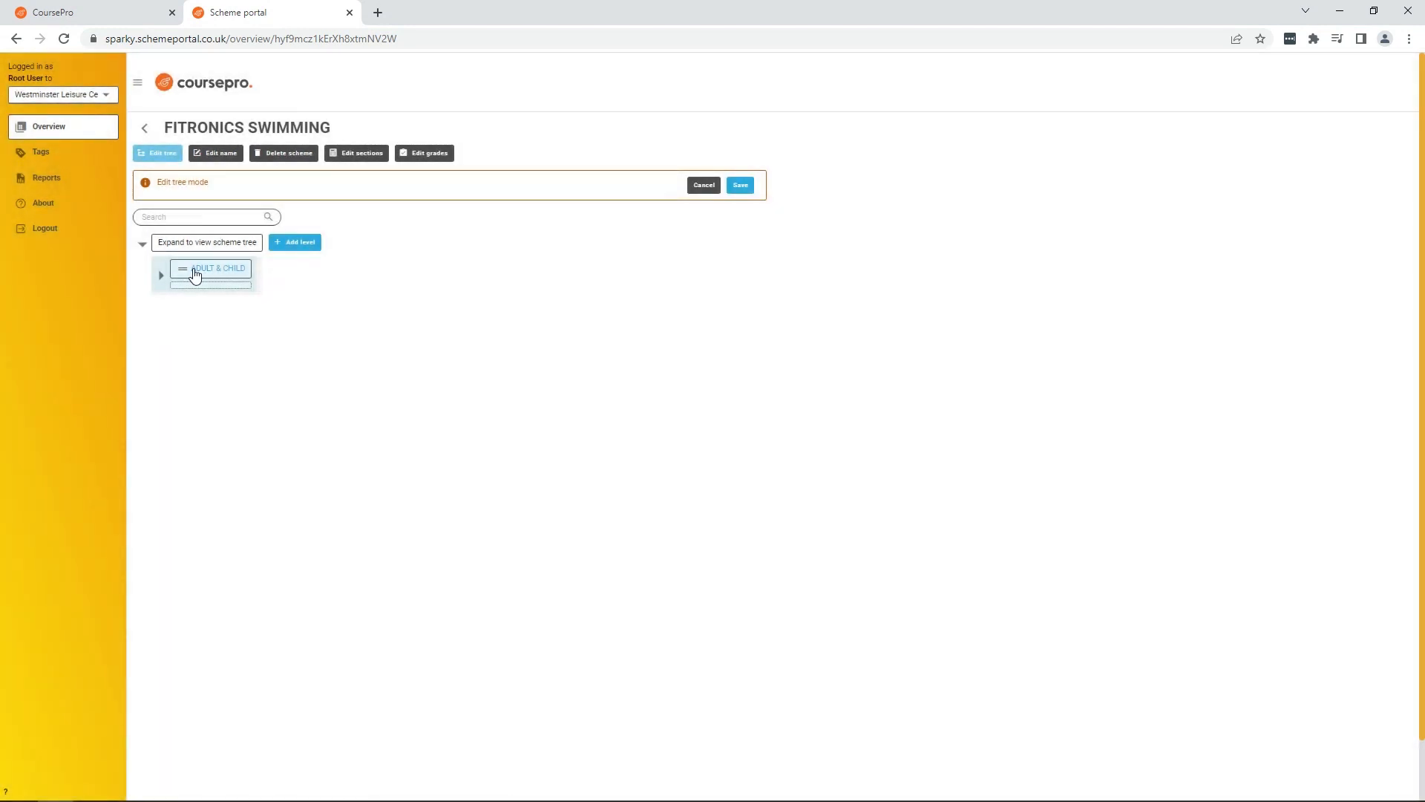
Step: Add a second sub-level named ADULT & TODDLER under ADULT & CHILD
{"action": "left_click", "coordinate": [161, 276]}
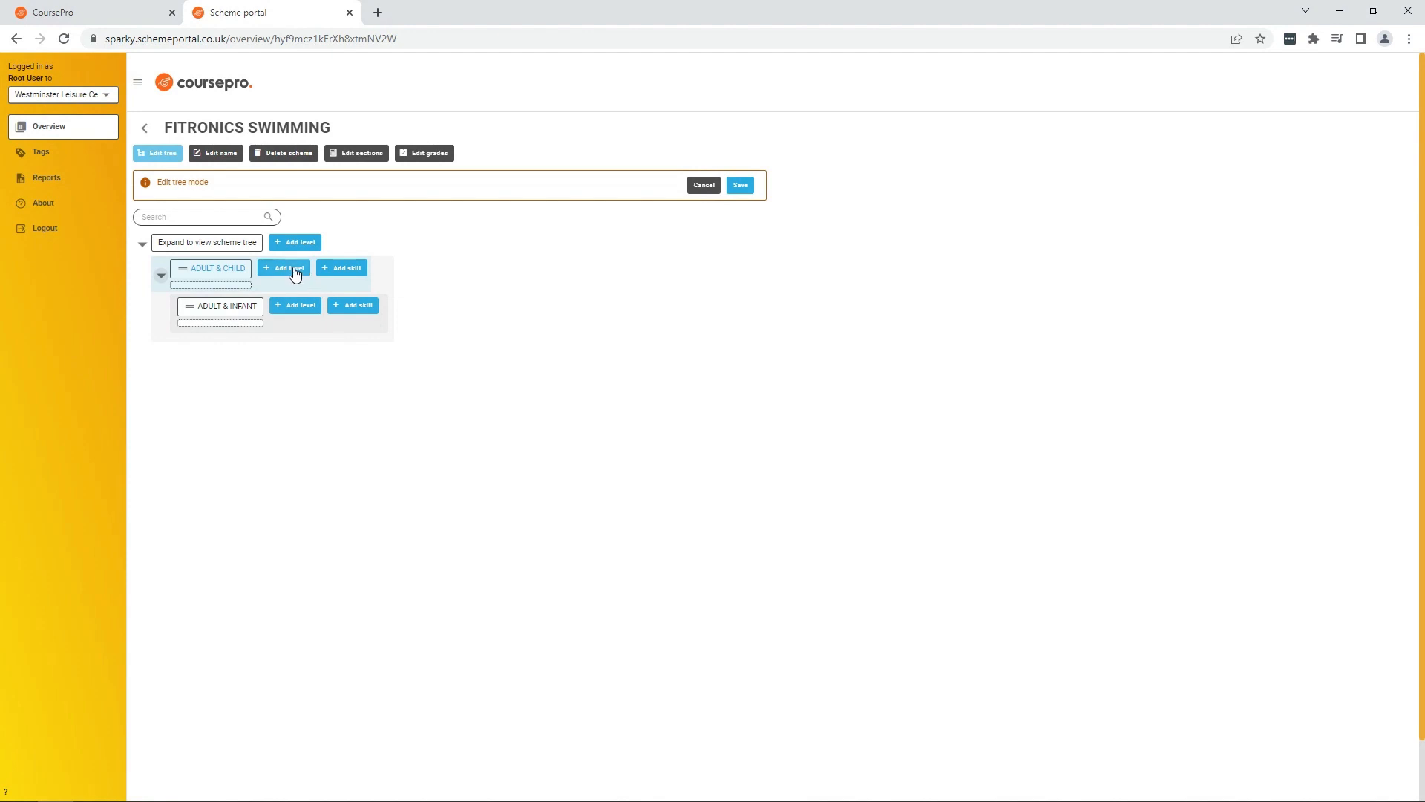
{"action": "left_click", "coordinate": [289, 267]}
{"action": "left_click", "coordinate": [594, 302]}
{"action": "type", "text": "A"}
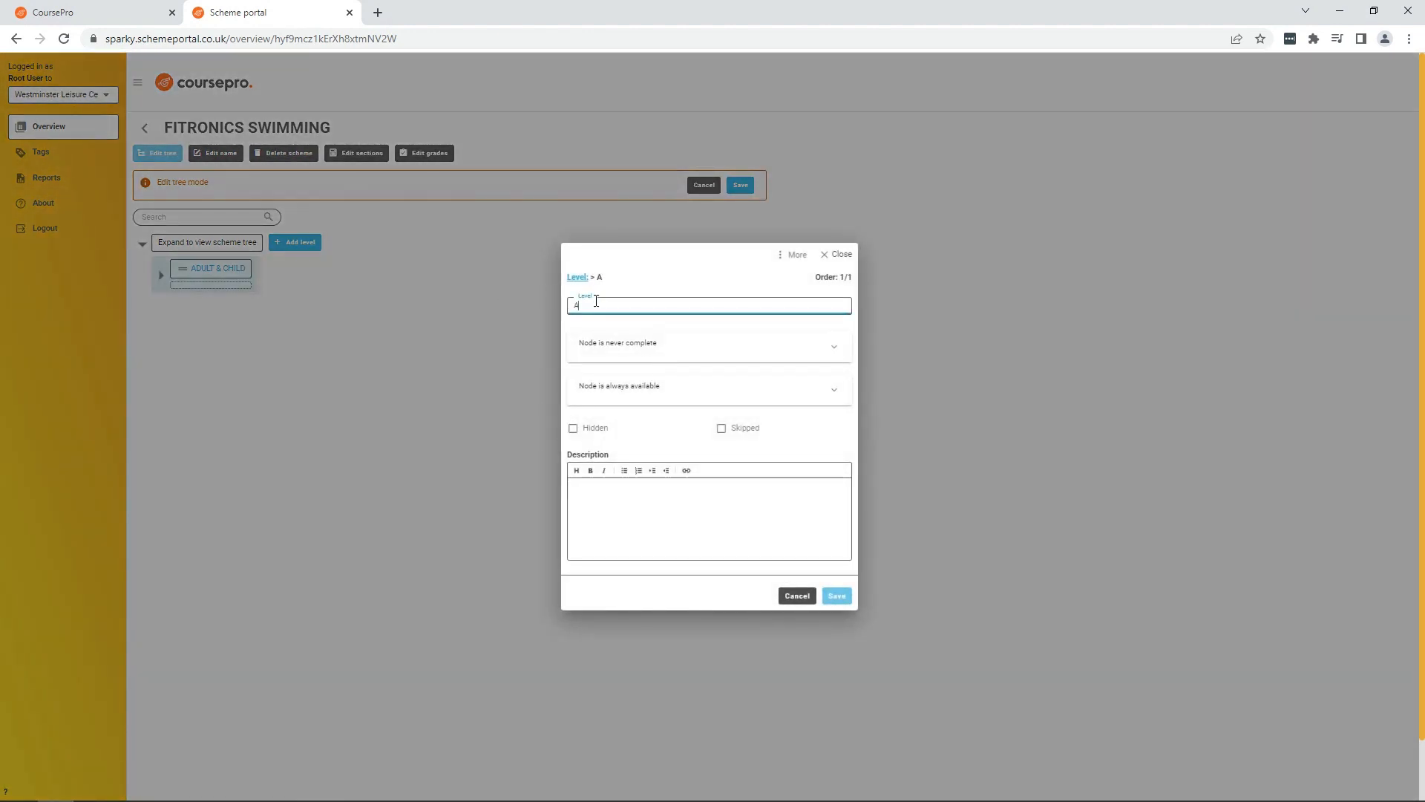
{"action": "type", "text": "DULT & TODDLER"}
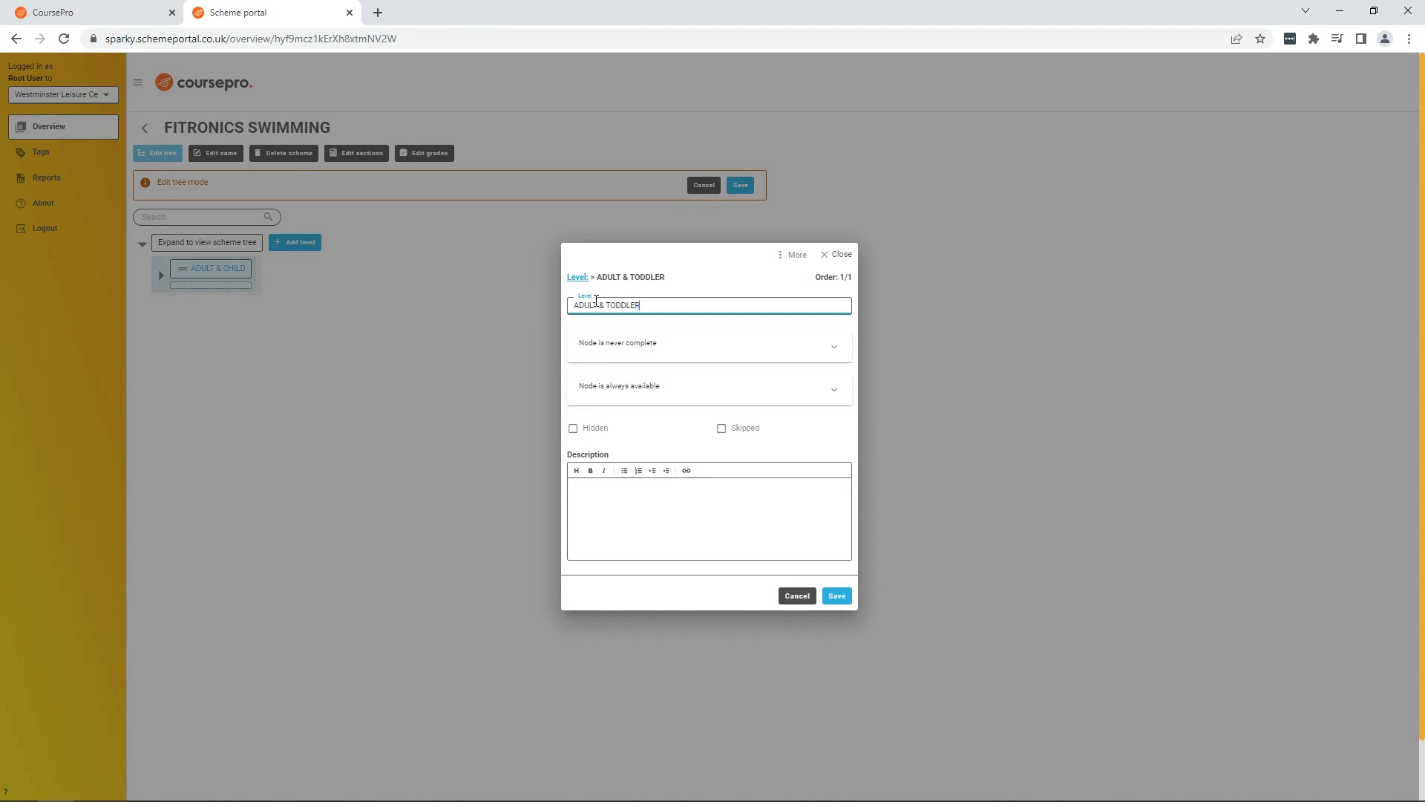
{"action": "left_click", "coordinate": [842, 597]}
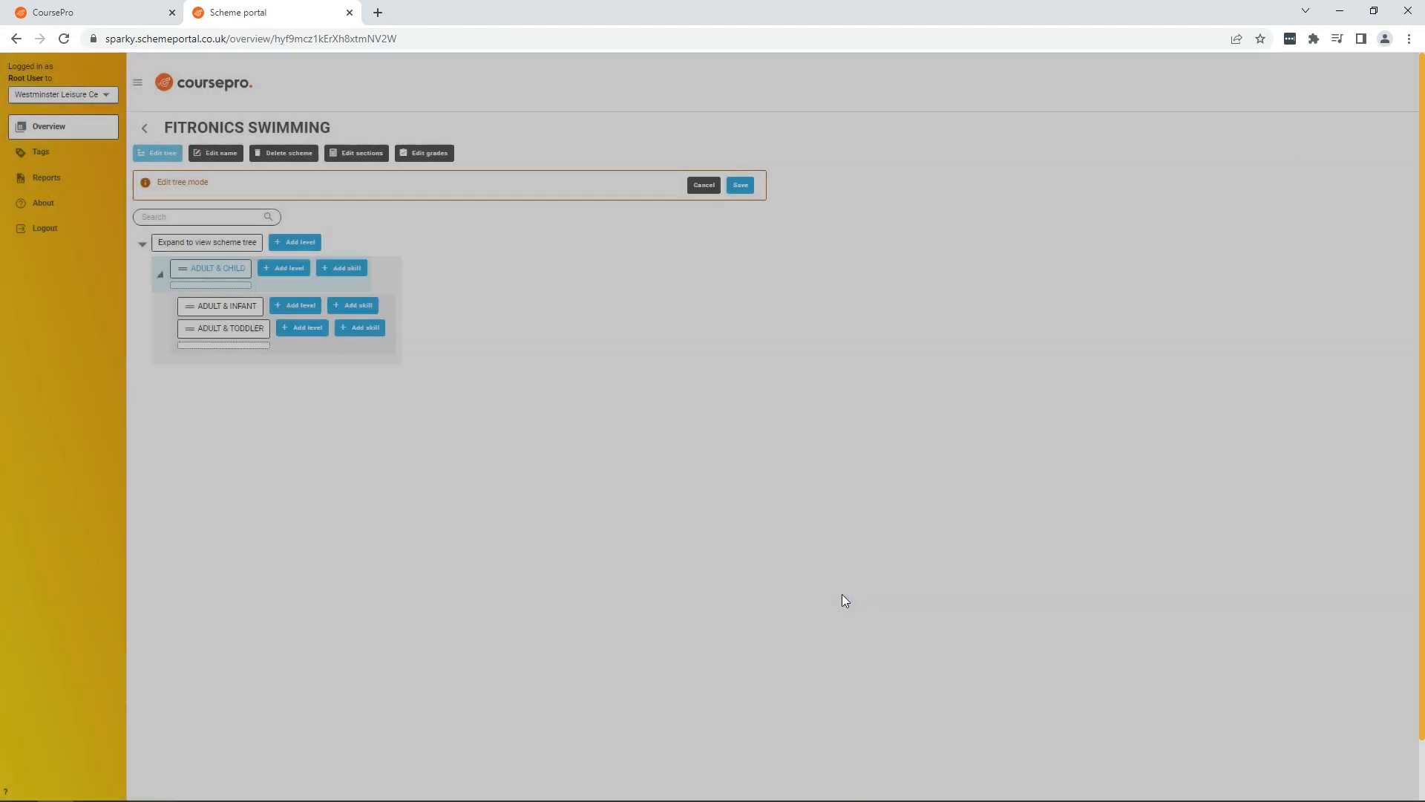
Step: Save the tree edits and expand ADULT & CHILD to review its sub-levels
{"action": "left_click", "coordinate": [742, 186]}
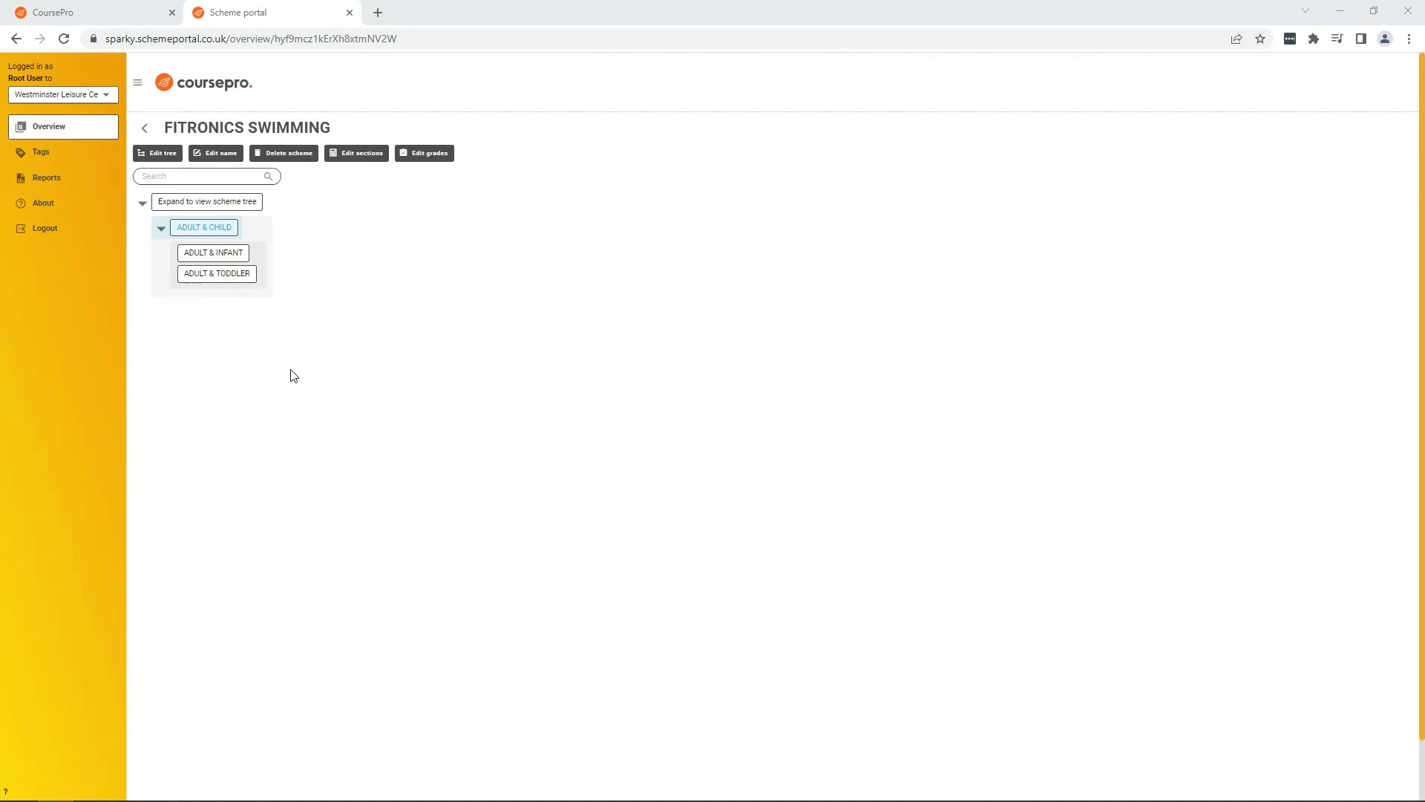
{"action": "left_click", "coordinate": [162, 230]}
{"action": "left_click", "coordinate": [139, 206]}
{"action": "left_click", "coordinate": [139, 206]}
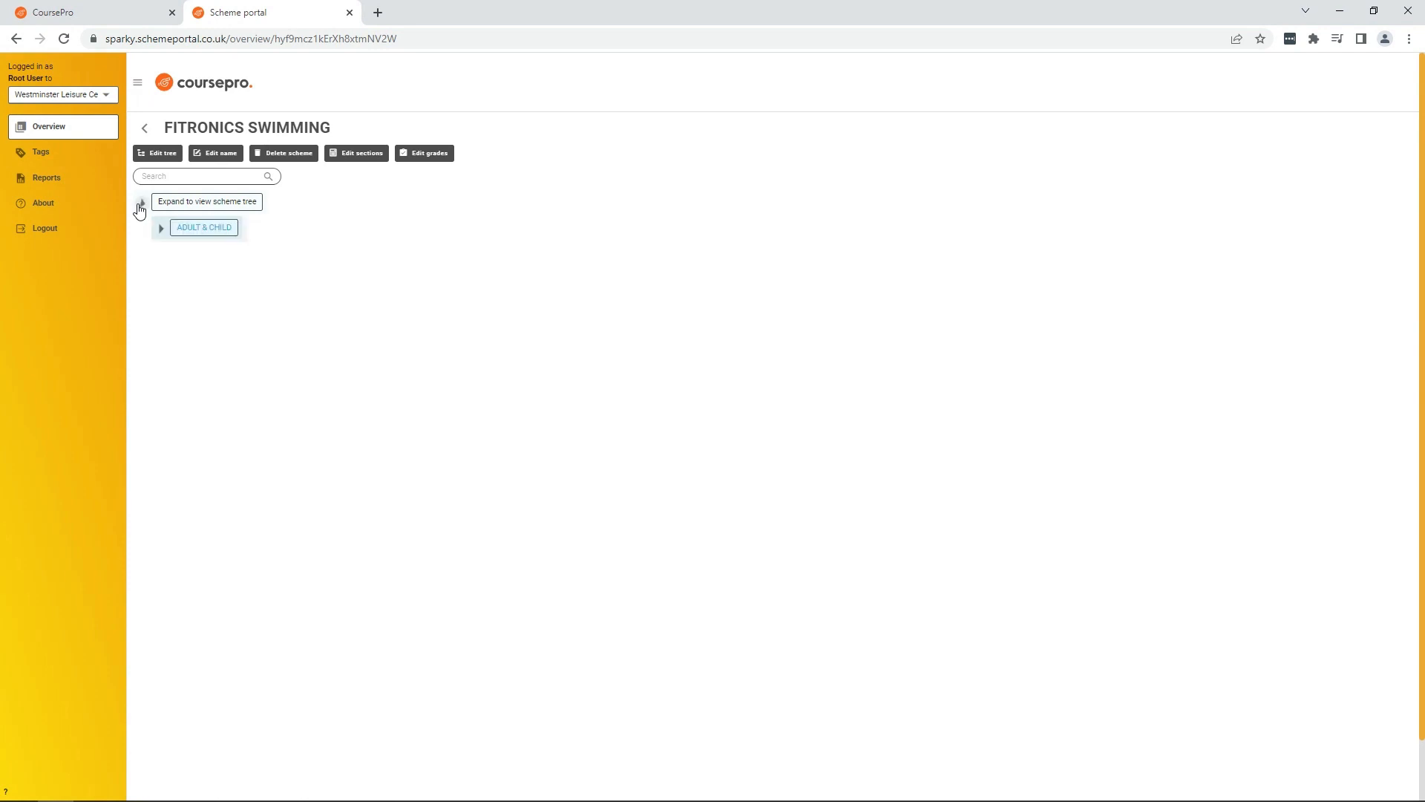
{"action": "left_click", "coordinate": [162, 230]}
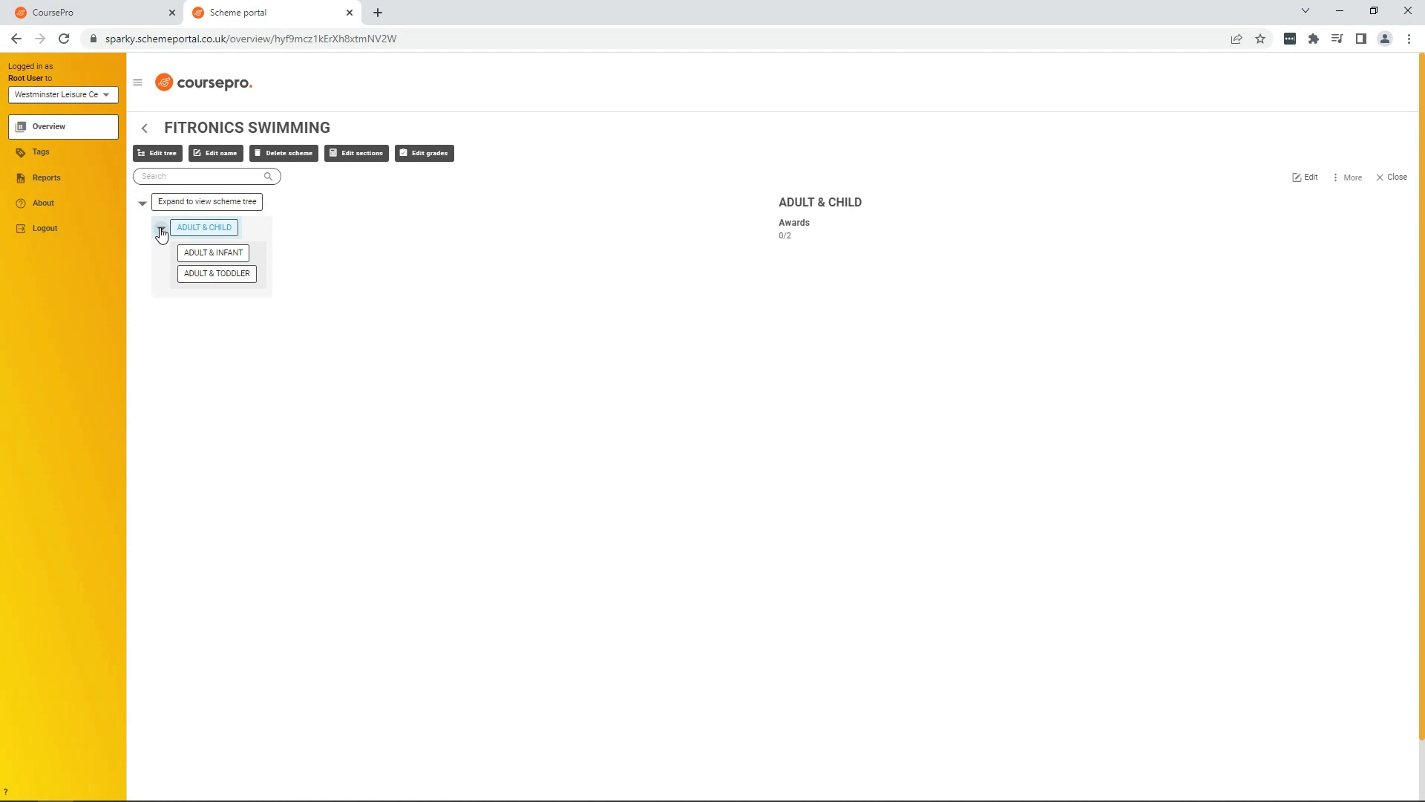
Step: Re-enter tree edit mode and add a skill under ADULT & INFANT named Enter the water safely with adult support
{"action": "left_click", "coordinate": [152, 158]}
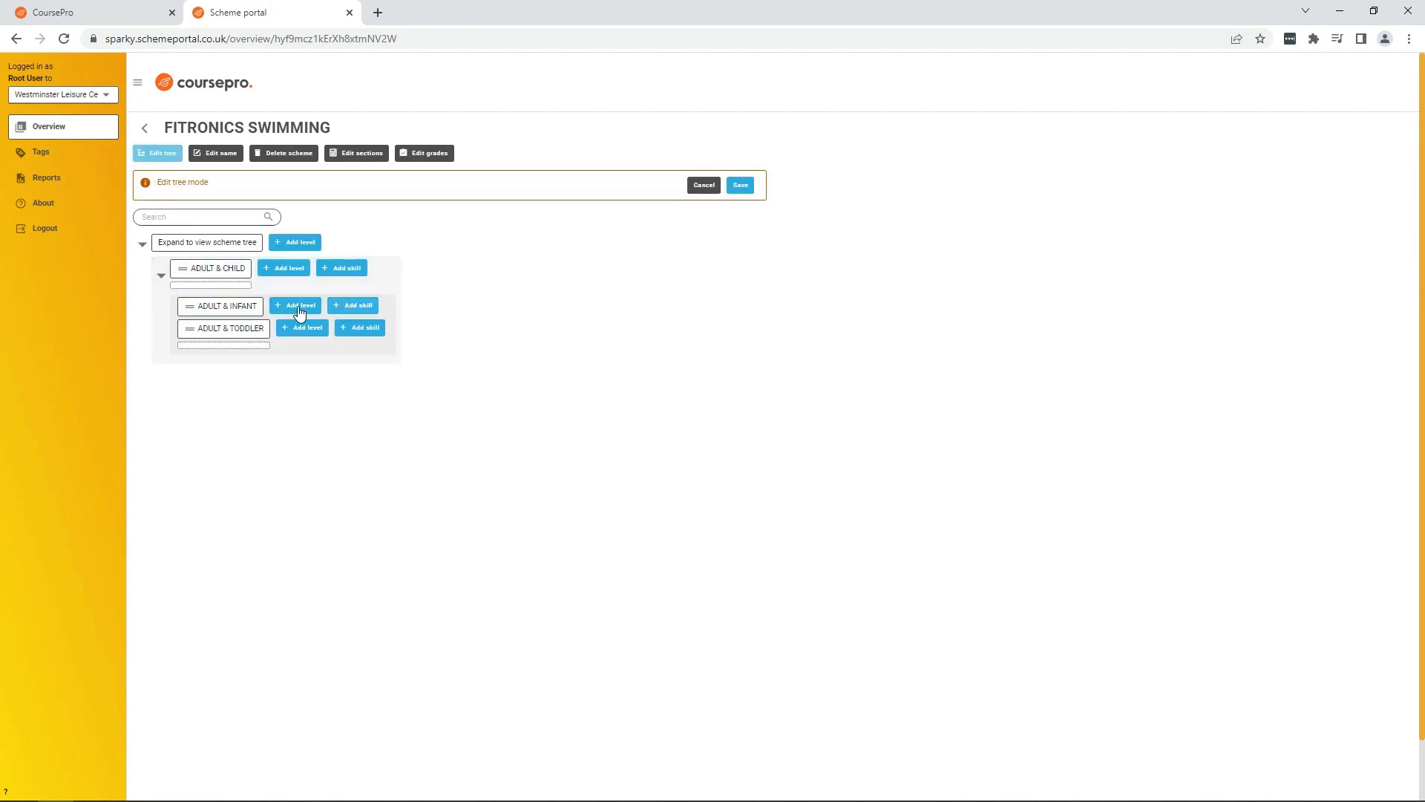
{"action": "left_click", "coordinate": [359, 307]}
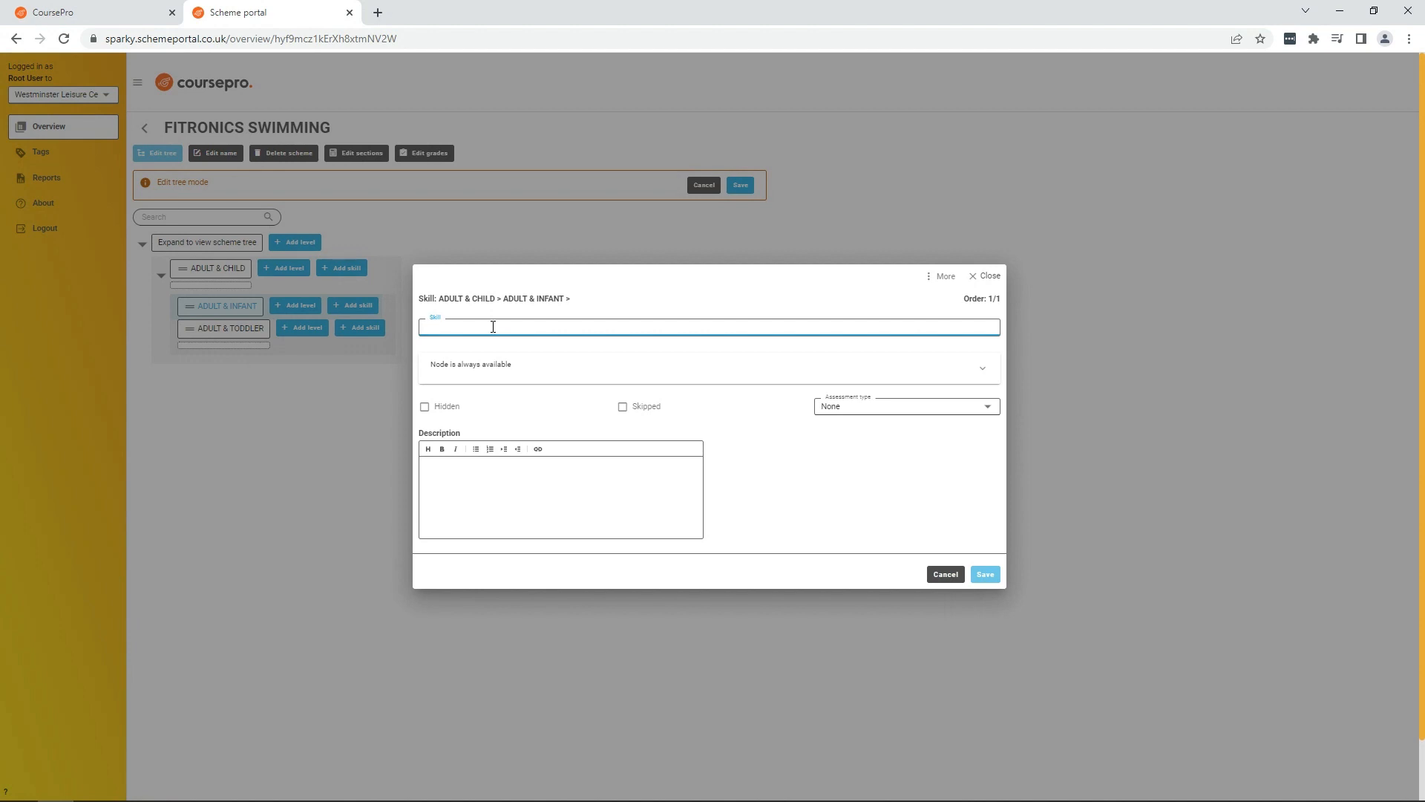
{"action": "type", "text": "Enter the water safely"}
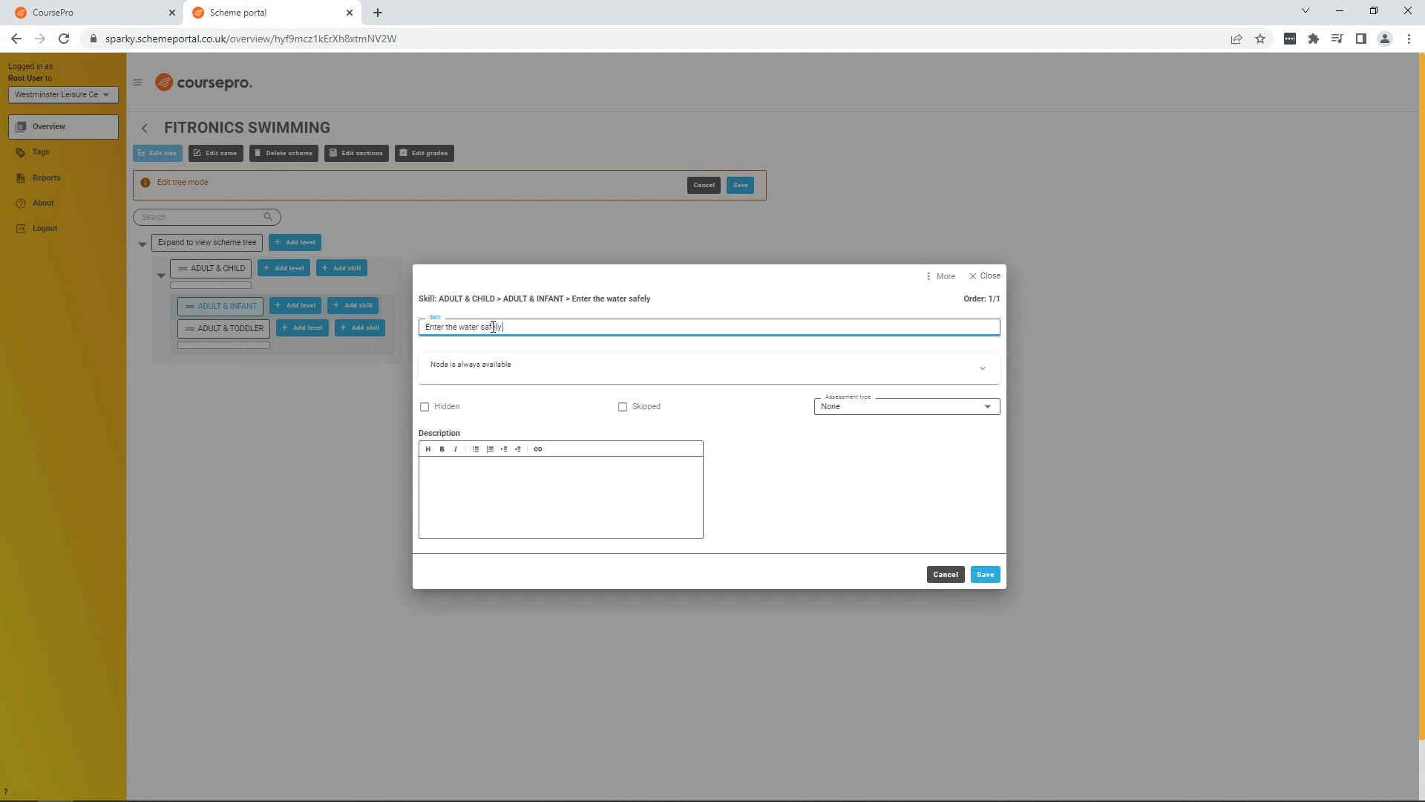
{"action": "type", "text": " with adult support"}
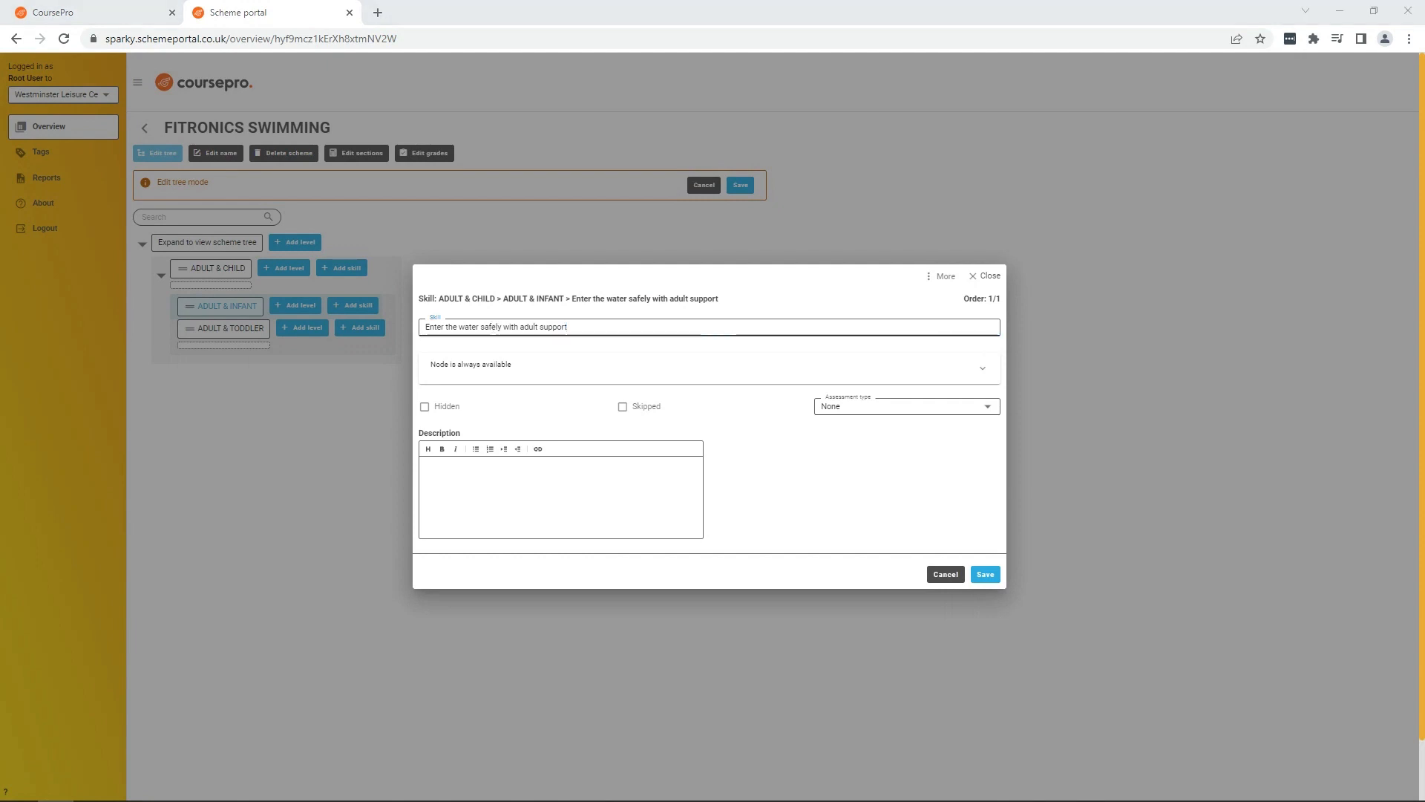
Step: Describe the skill as 'Can be completed with adult support if swimmer is wearing swimming aids', set assessment type Standard grades - 4, and save
{"action": "left_click", "coordinate": [510, 466]}
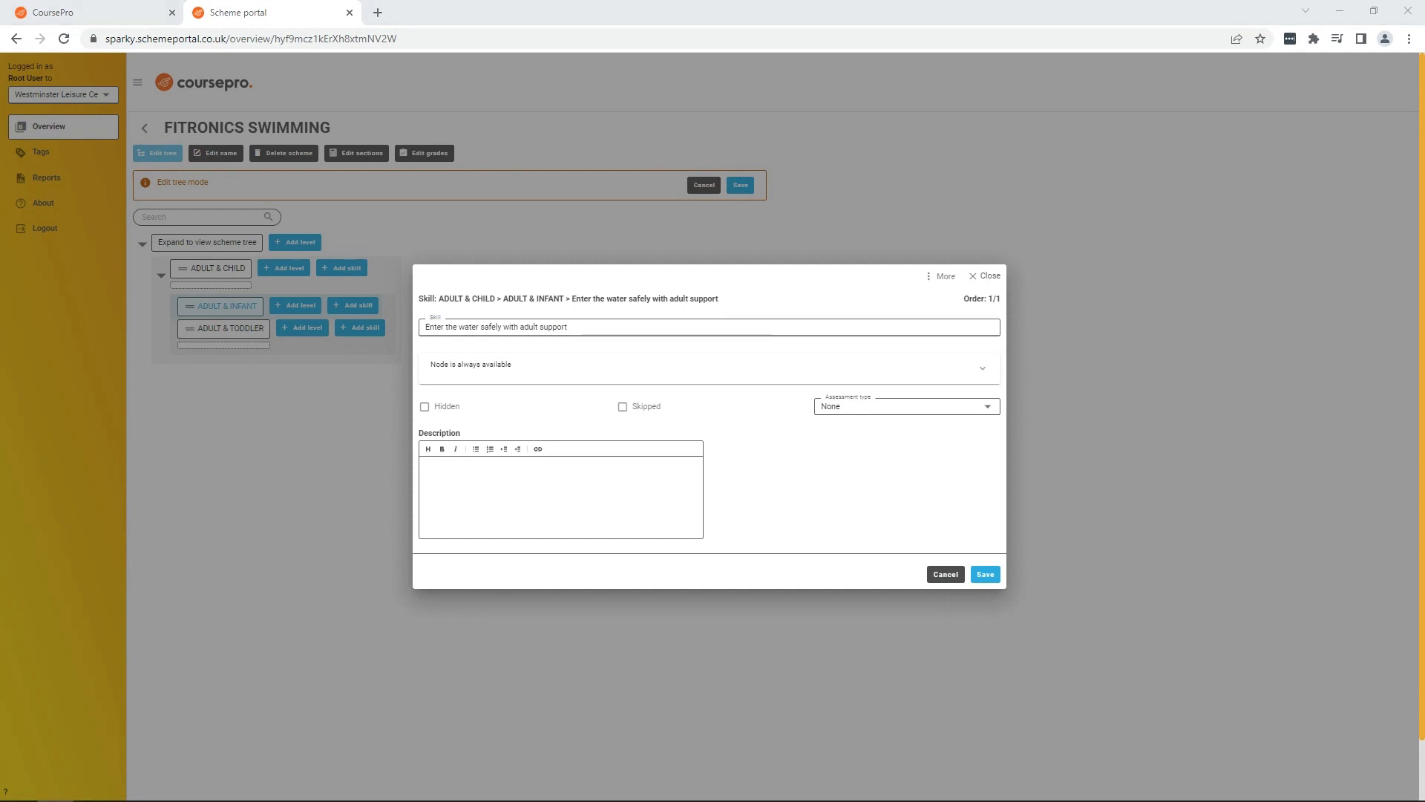
{"action": "left_click", "coordinate": [495, 491]}
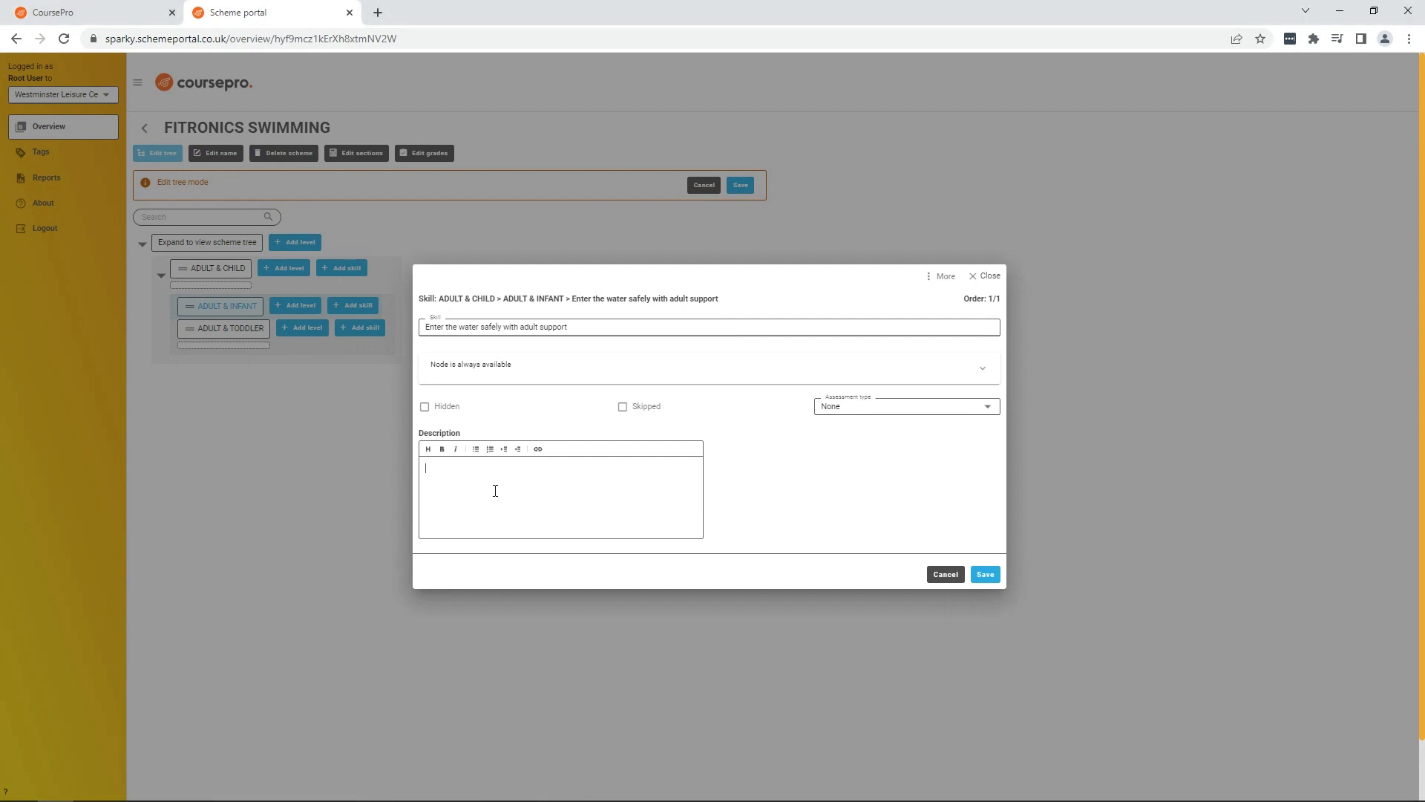
{"action": "type", "text": "Can be completed"}
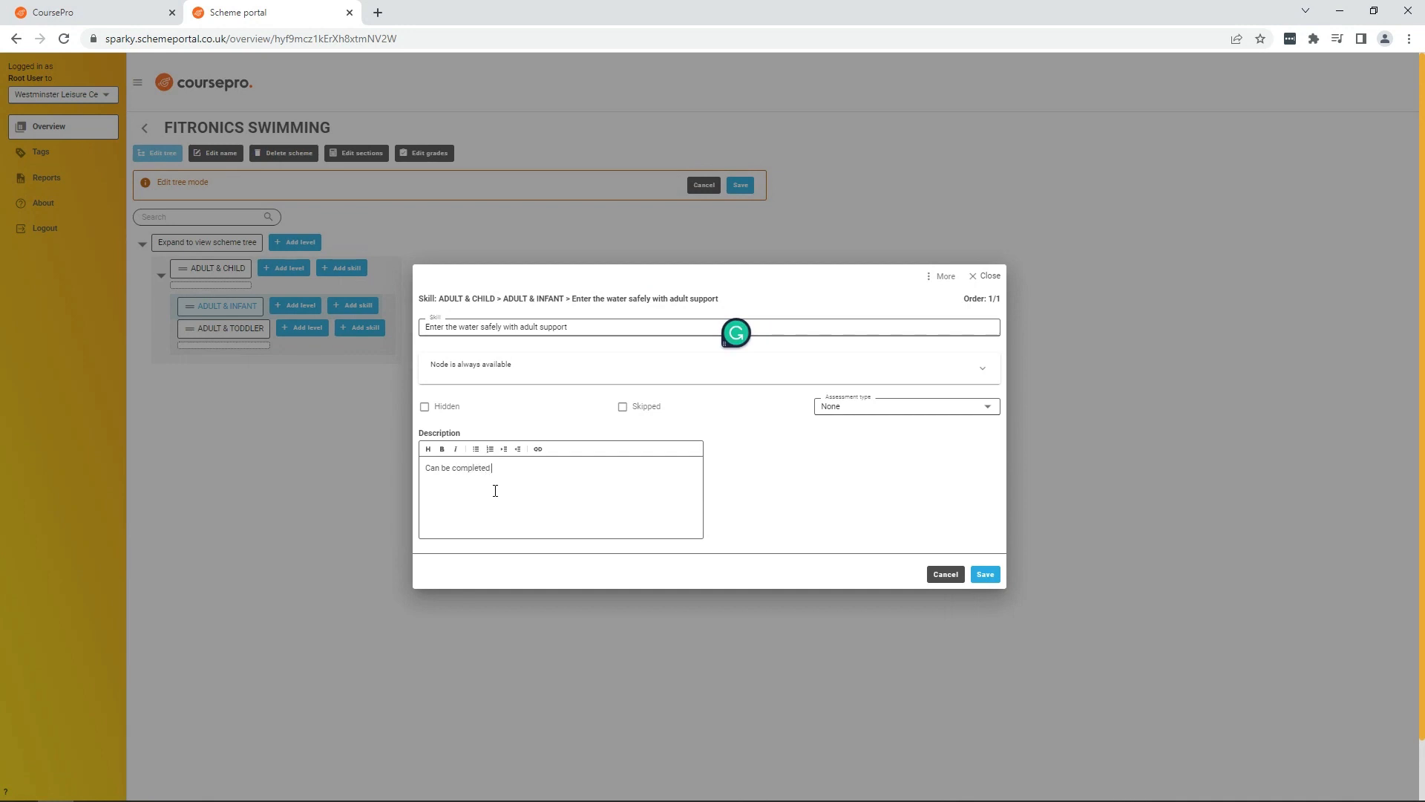
{"action": "type", "text": " with adult support if swimmer is wearing swimming a"}
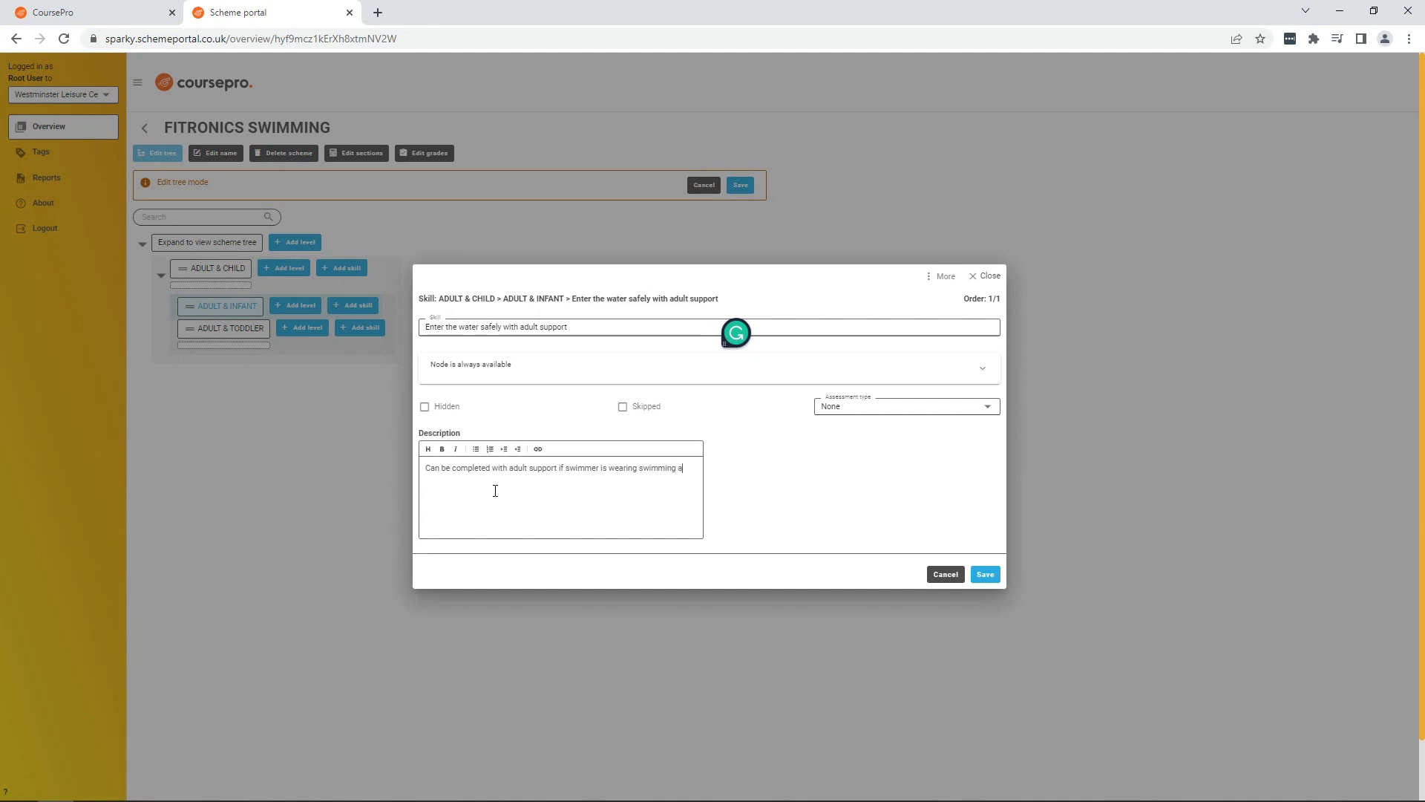
{"action": "type", "text": "ids"}
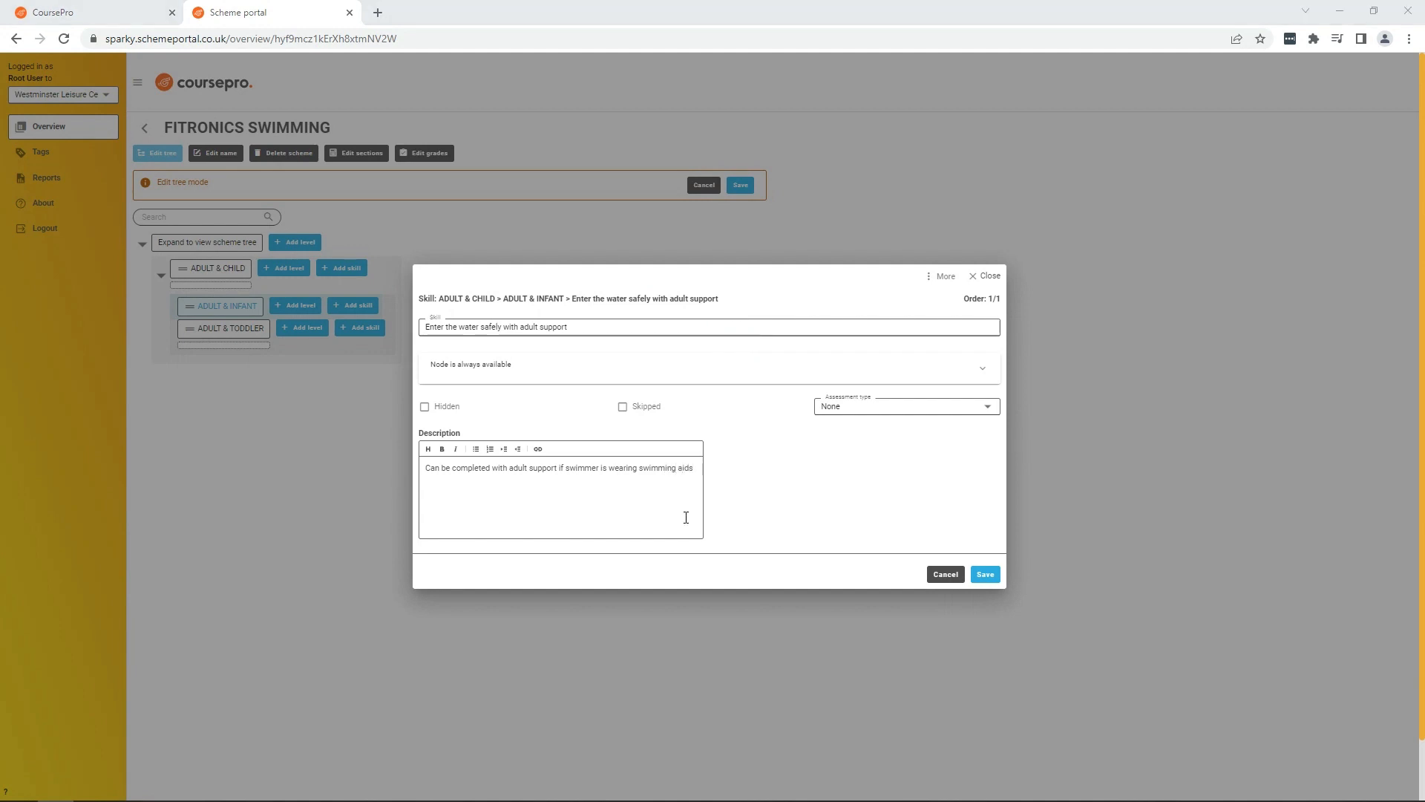
{"action": "left_click", "coordinate": [990, 410]}
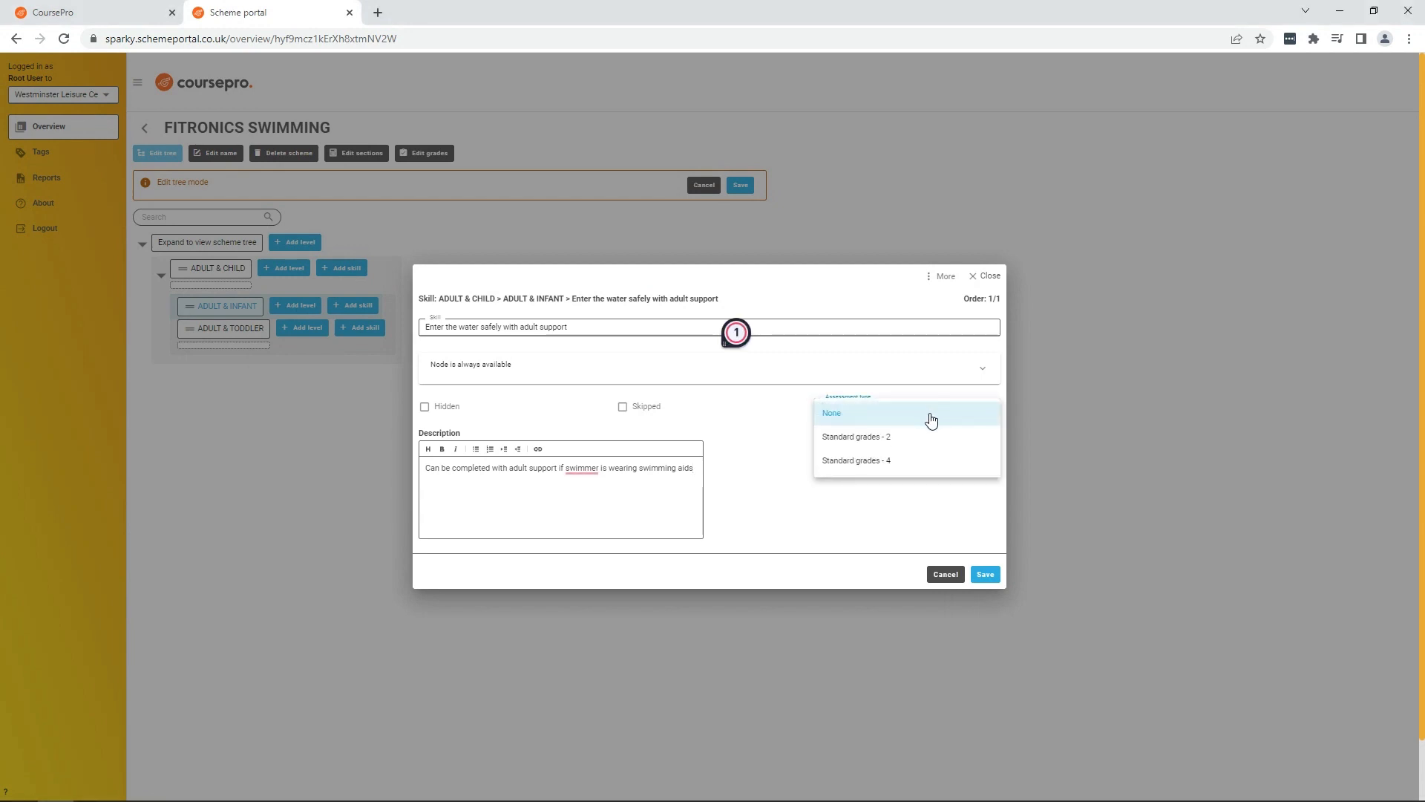
{"action": "left_click", "coordinate": [896, 469]}
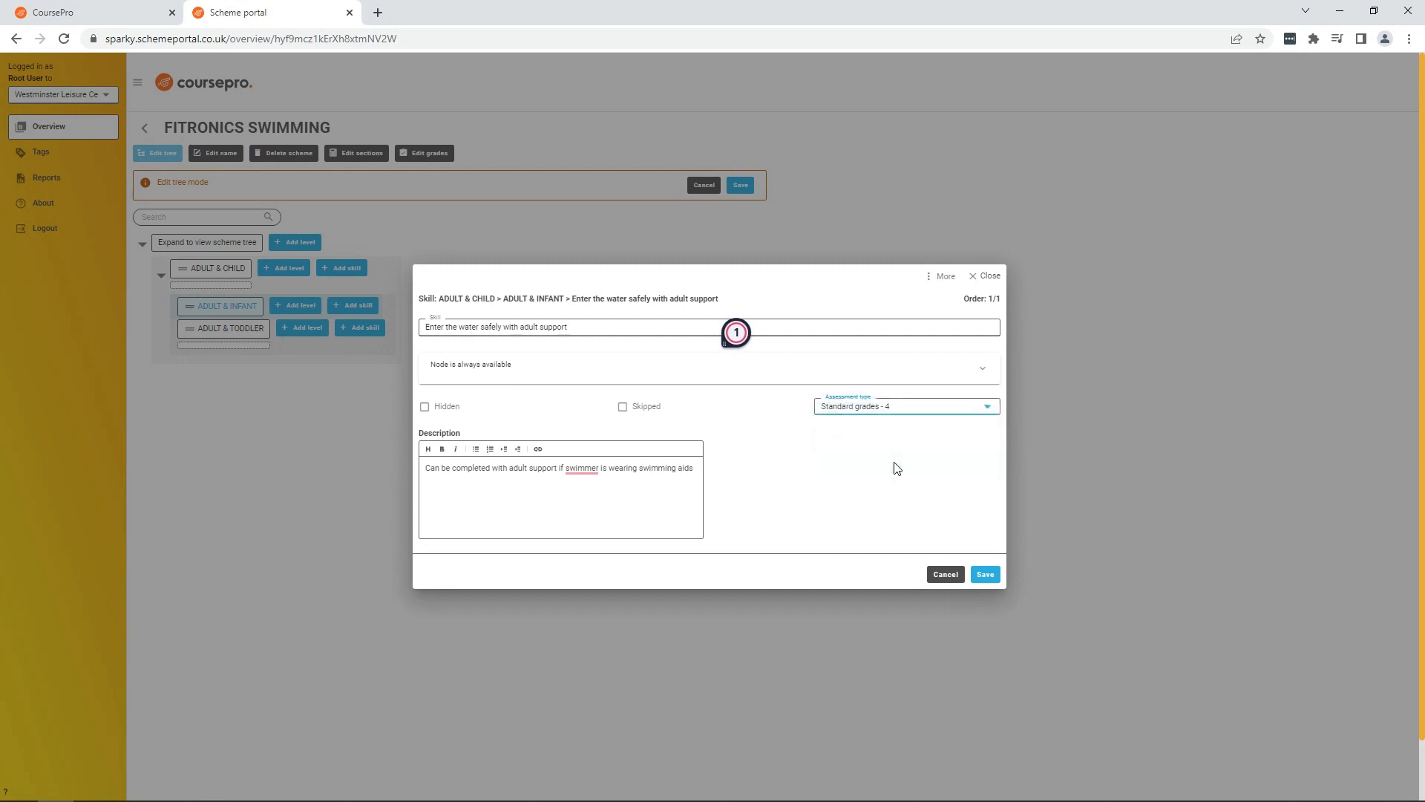
{"action": "left_click", "coordinate": [985, 574]}
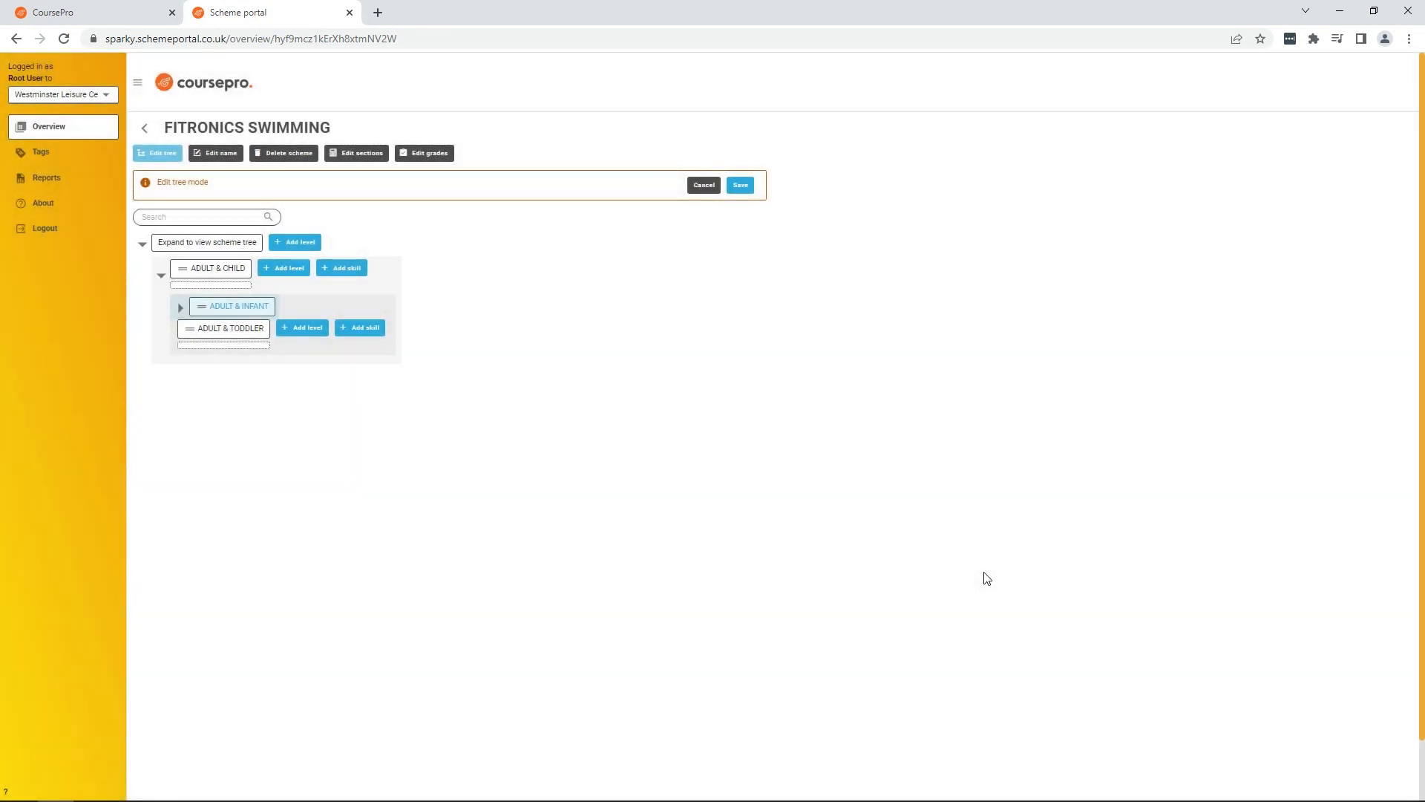
Step: Add an ADULT & INFANT skill named Float on back with adult support, assessed with Standard grades - 4
{"action": "left_click", "coordinate": [180, 307]}
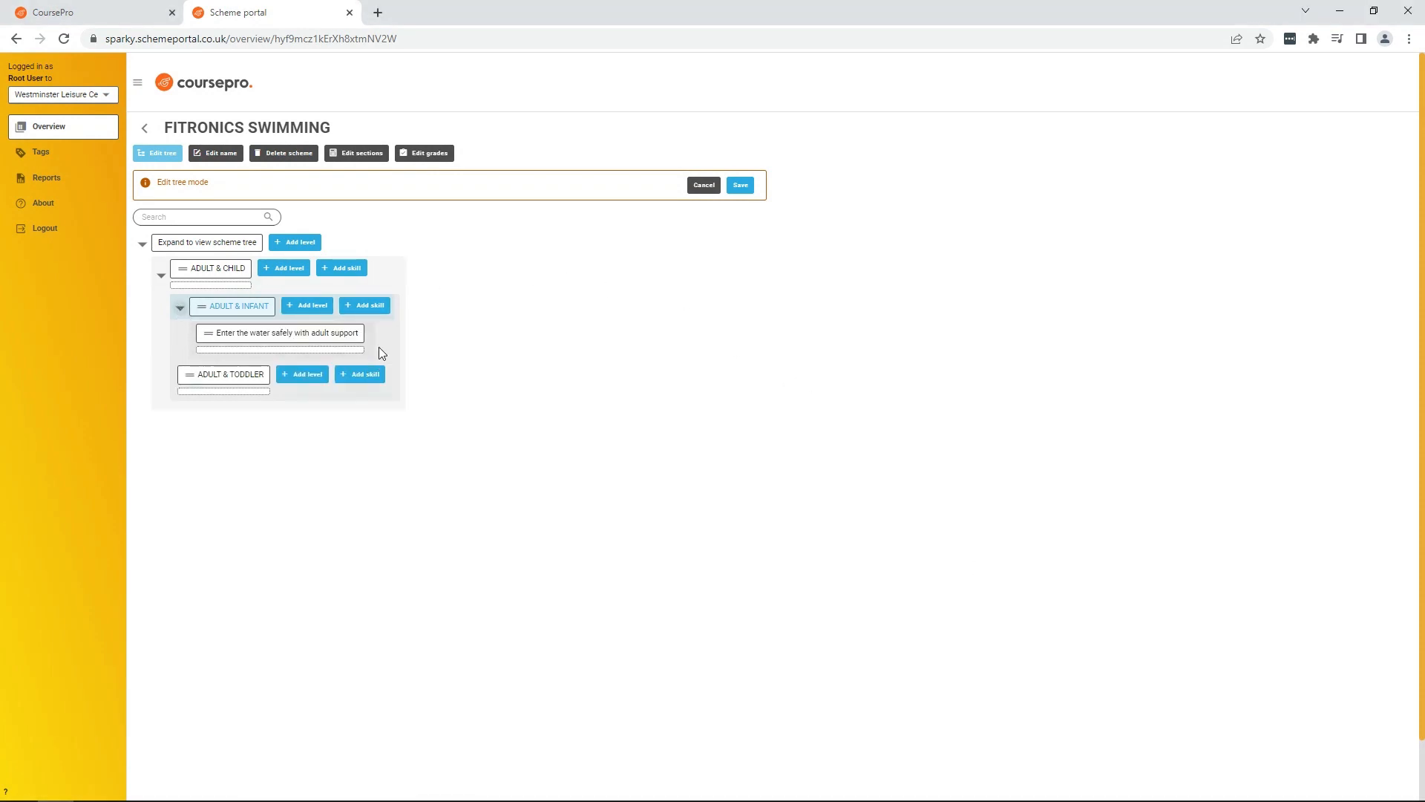
{"action": "left_click", "coordinate": [376, 305]}
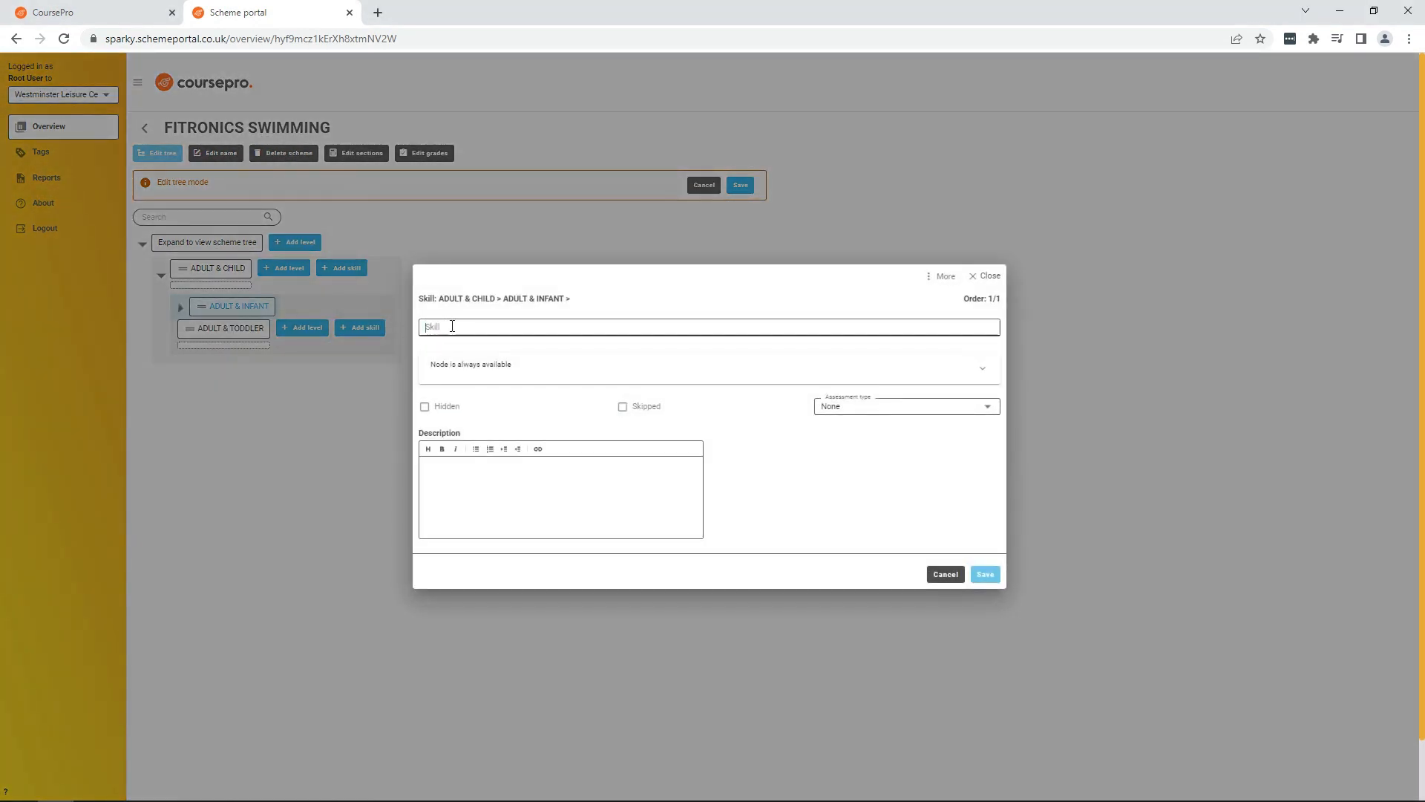
{"action": "left_click", "coordinate": [453, 326]}
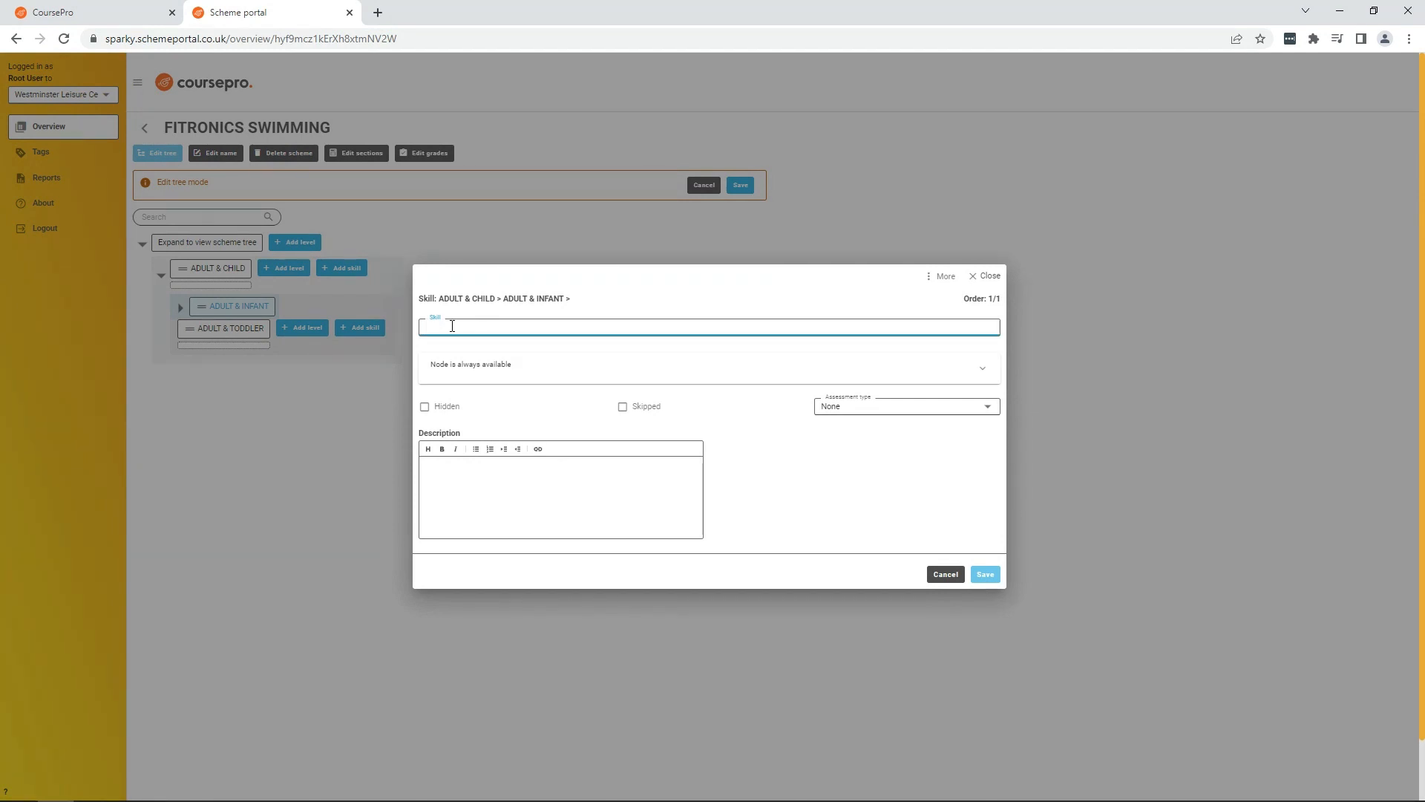
{"action": "type", "text": "Float on back with adu"}
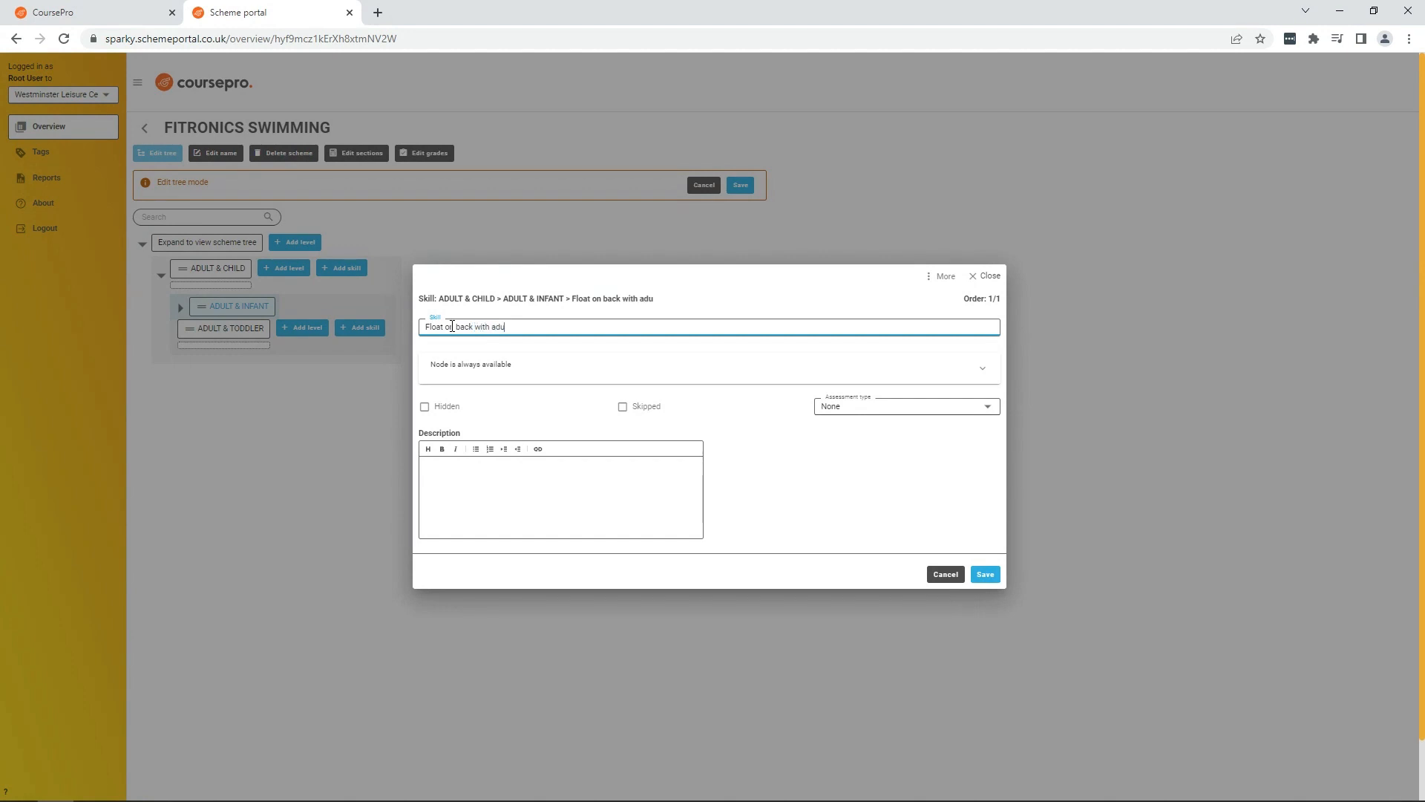
{"action": "type", "text": "lt support"}
{"action": "left_click", "coordinate": [988, 409]}
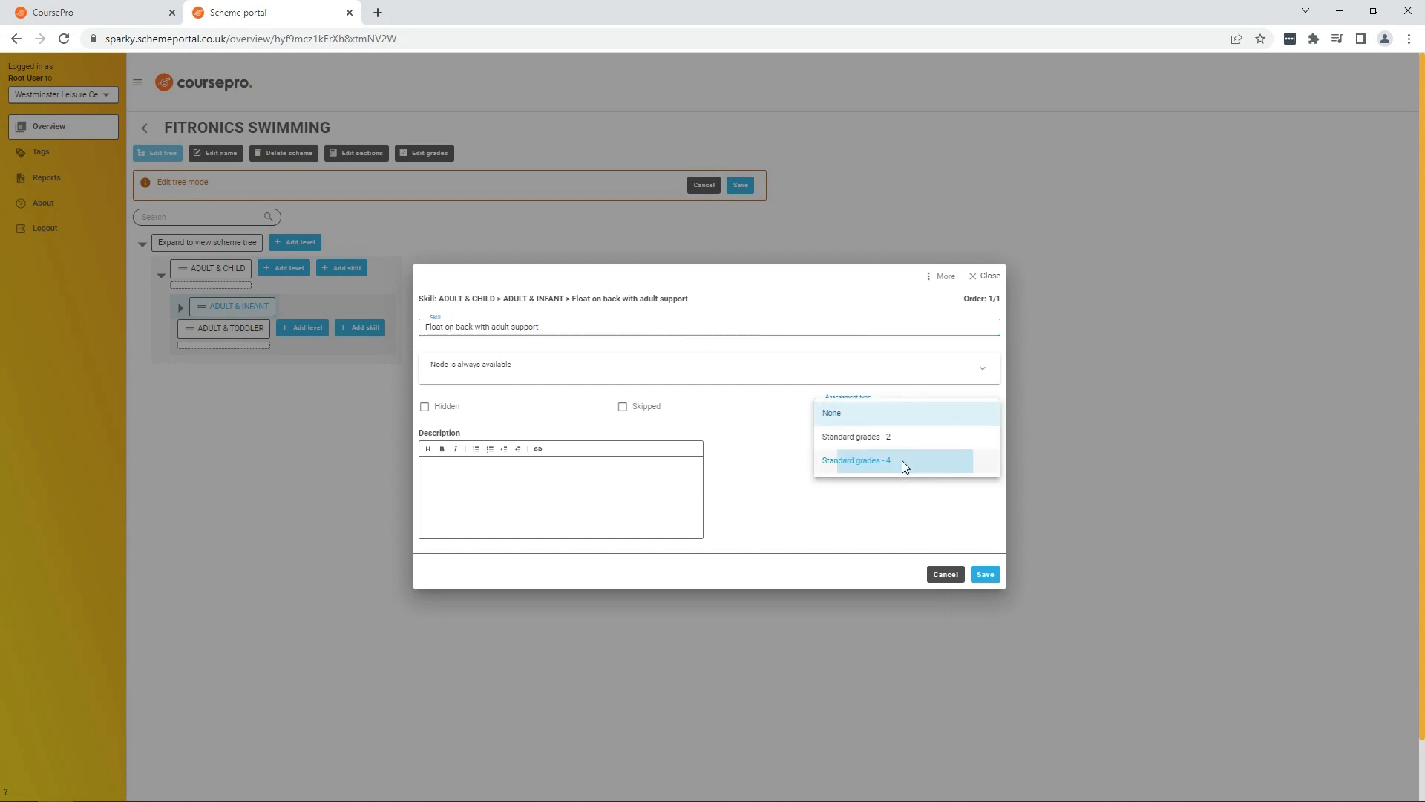
{"action": "left_click", "coordinate": [902, 461]}
{"action": "left_click", "coordinate": [988, 576]}
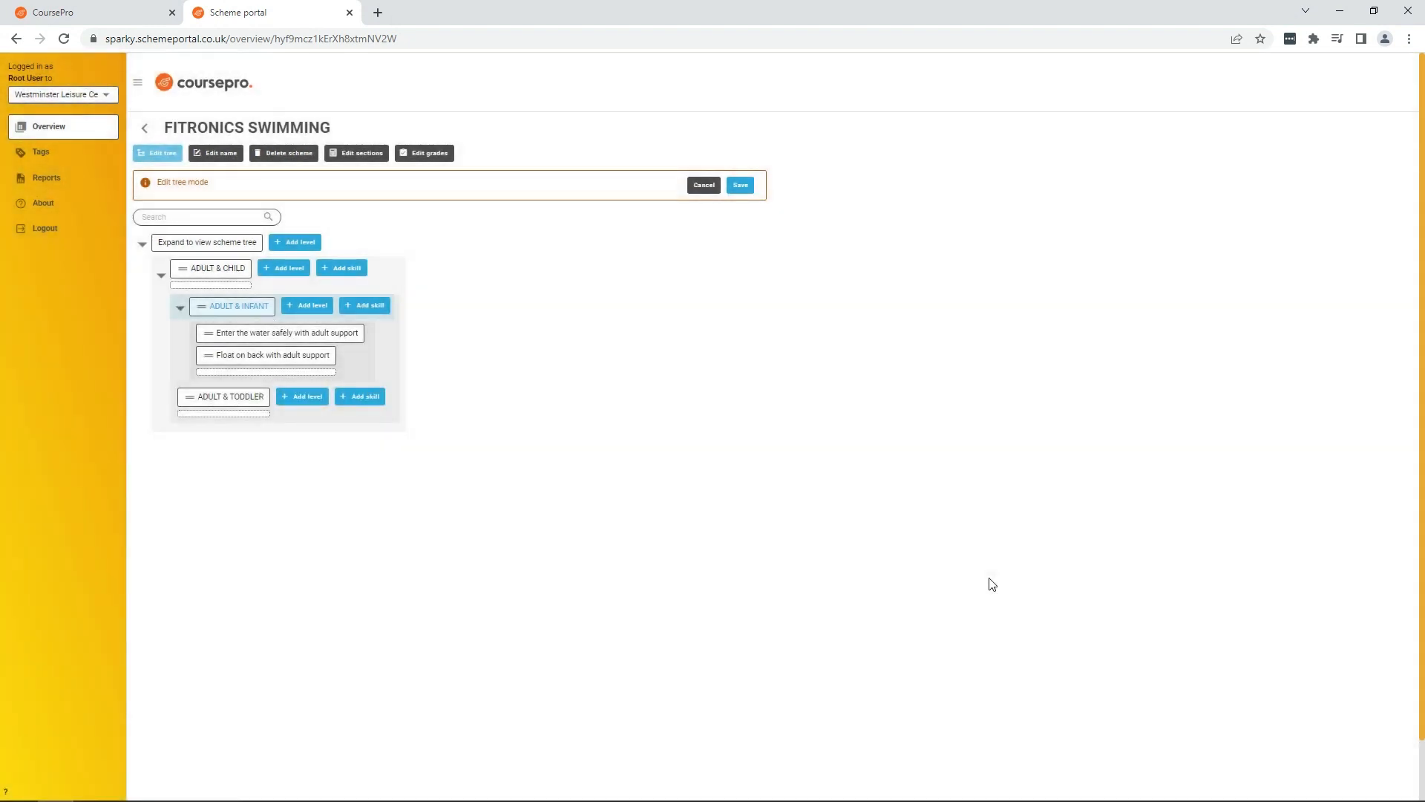
Step: Add another ADULT & INFANT skill named float on back with adult support, also assessed with Standard grades - 4
{"action": "left_click", "coordinate": [367, 306]}
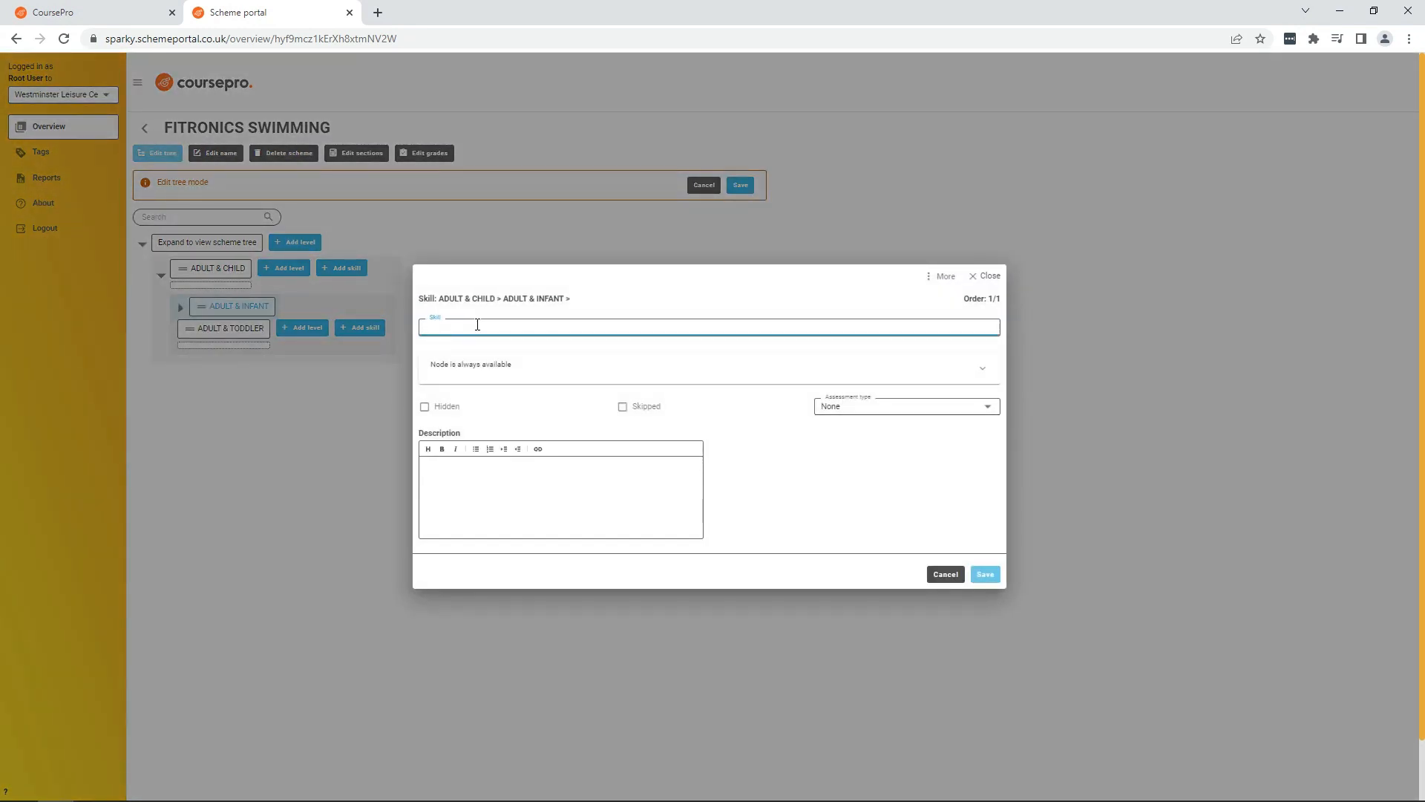
{"action": "type", "text": "float"}
{"action": "type", "text": "on back with adult su"}
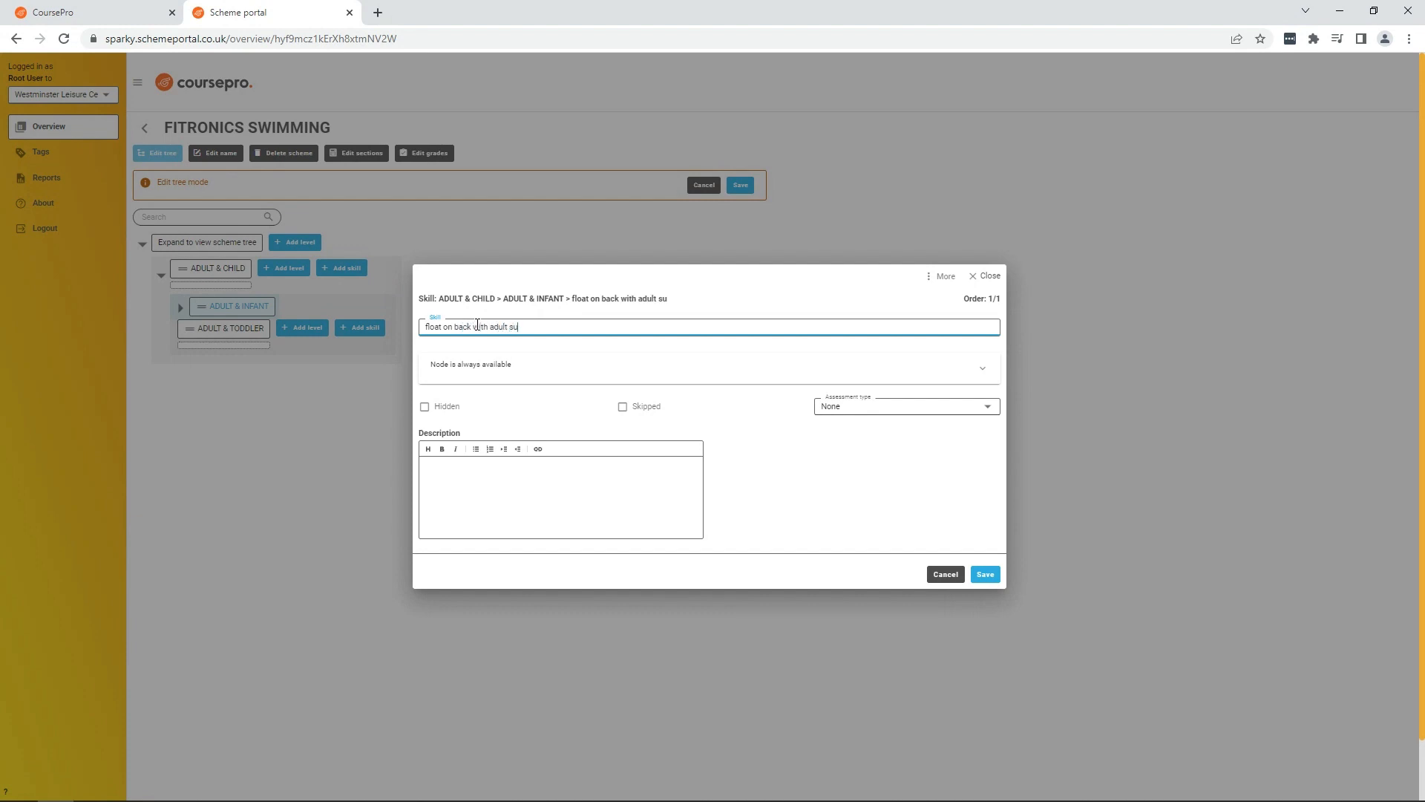
{"action": "type", "text": "pport"}
{"action": "left_click", "coordinate": [992, 416]}
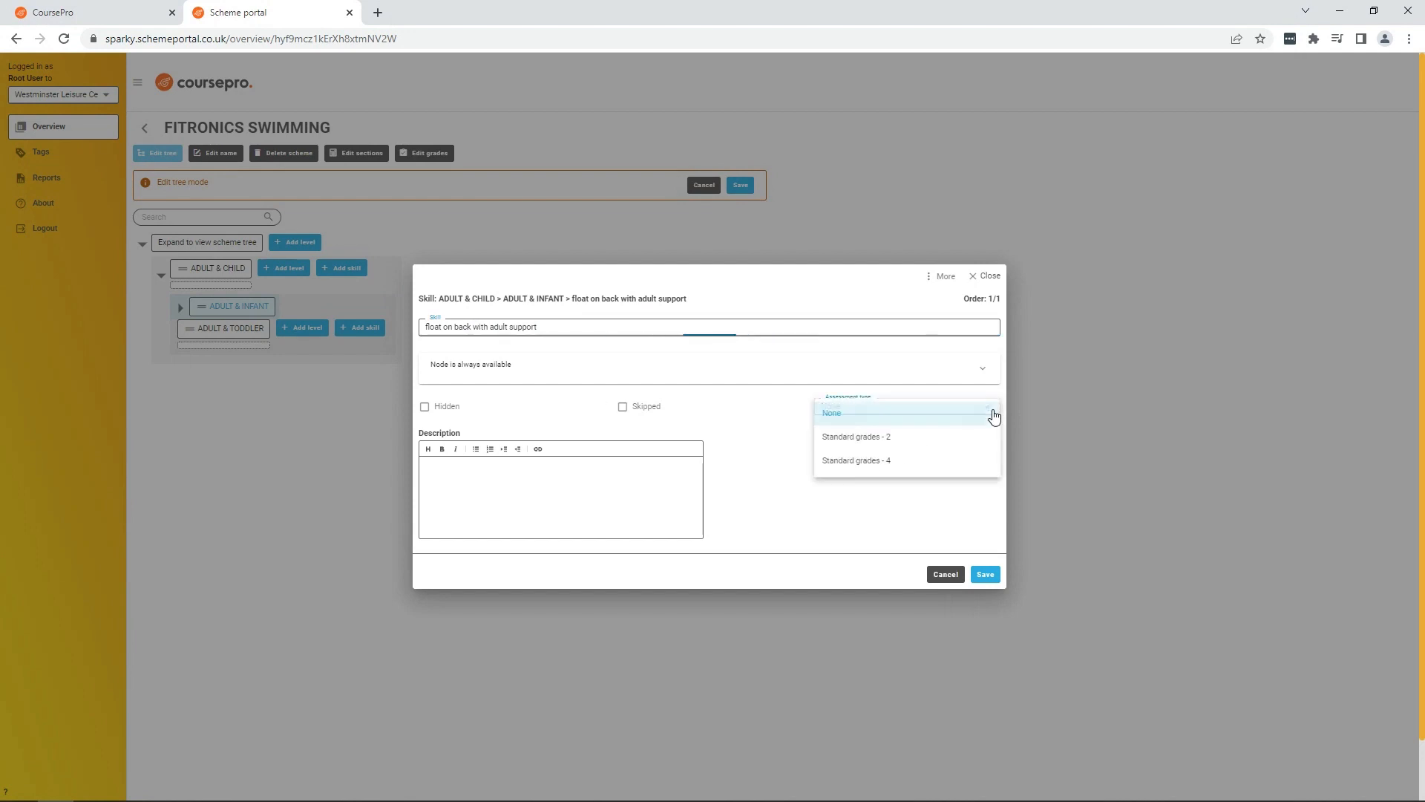
{"action": "left_click", "coordinate": [914, 461]}
{"action": "left_click", "coordinate": [985, 574]}
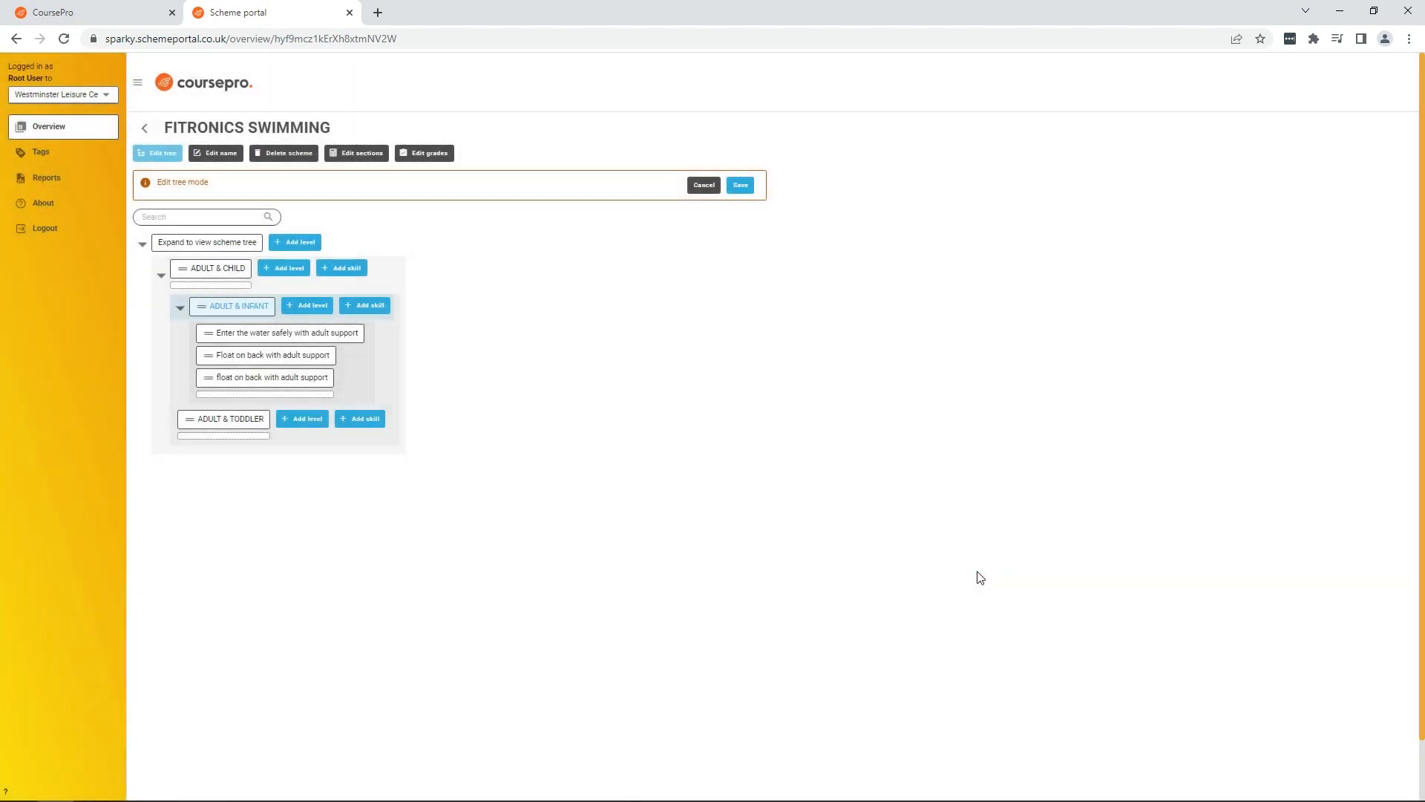
Step: Add an ADULT & INFANT skill named exit water safely with adult support, assessed with Standard grades - 4, and save the tree
{"action": "left_click", "coordinate": [370, 306]}
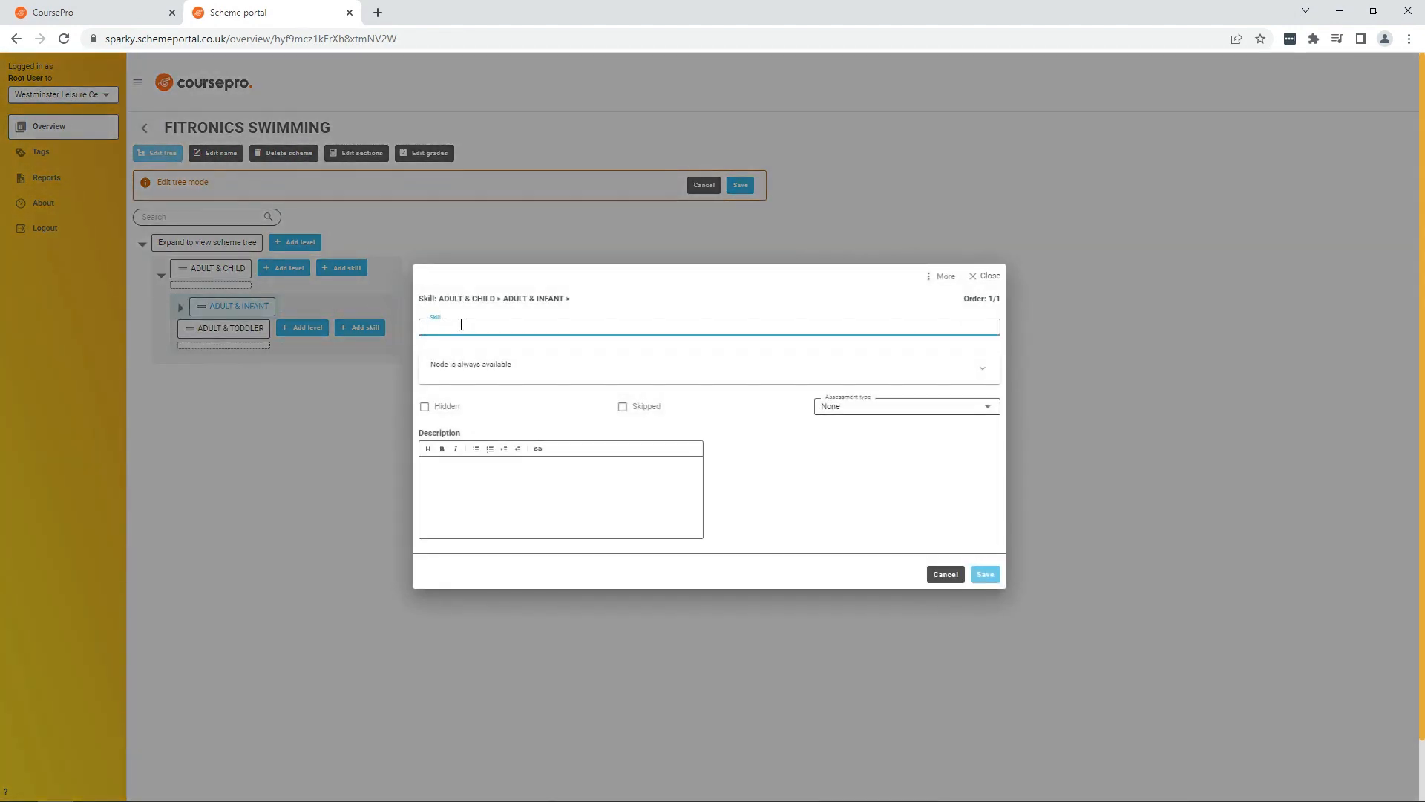
{"action": "type", "text": "exit water safely with"}
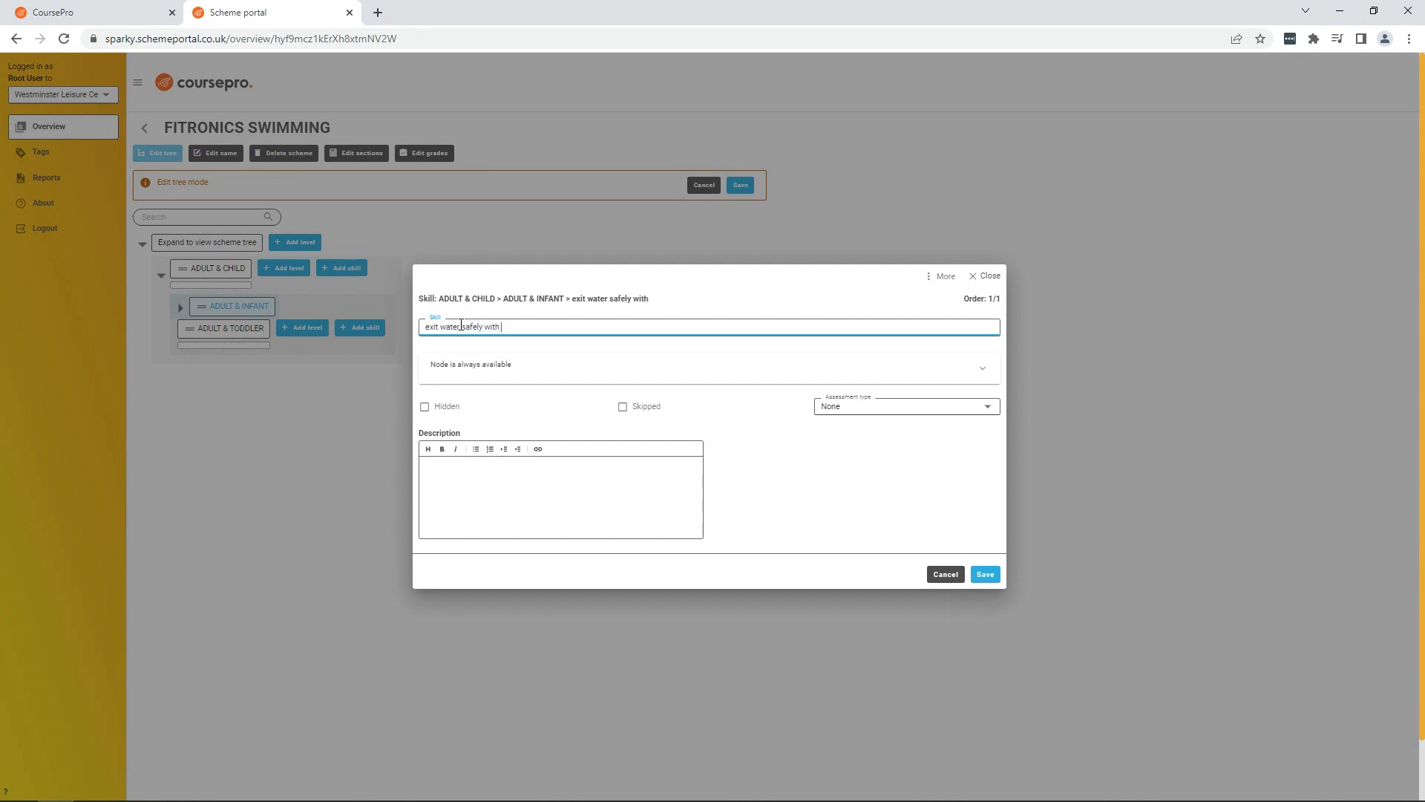
{"action": "type", "text": " adult support"}
{"action": "left_click", "coordinate": [987, 407]}
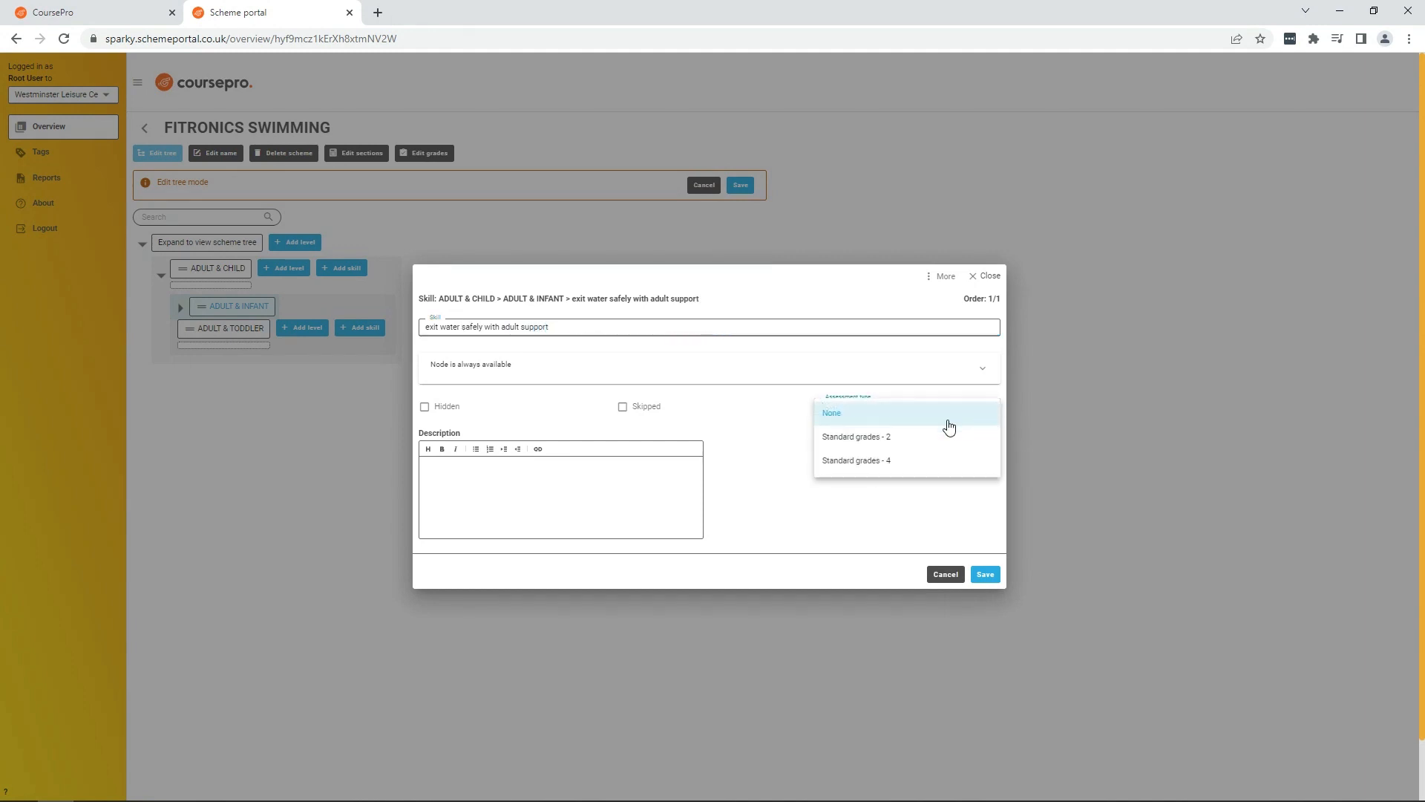
{"action": "left_click", "coordinate": [902, 461]}
{"action": "left_click", "coordinate": [986, 576]}
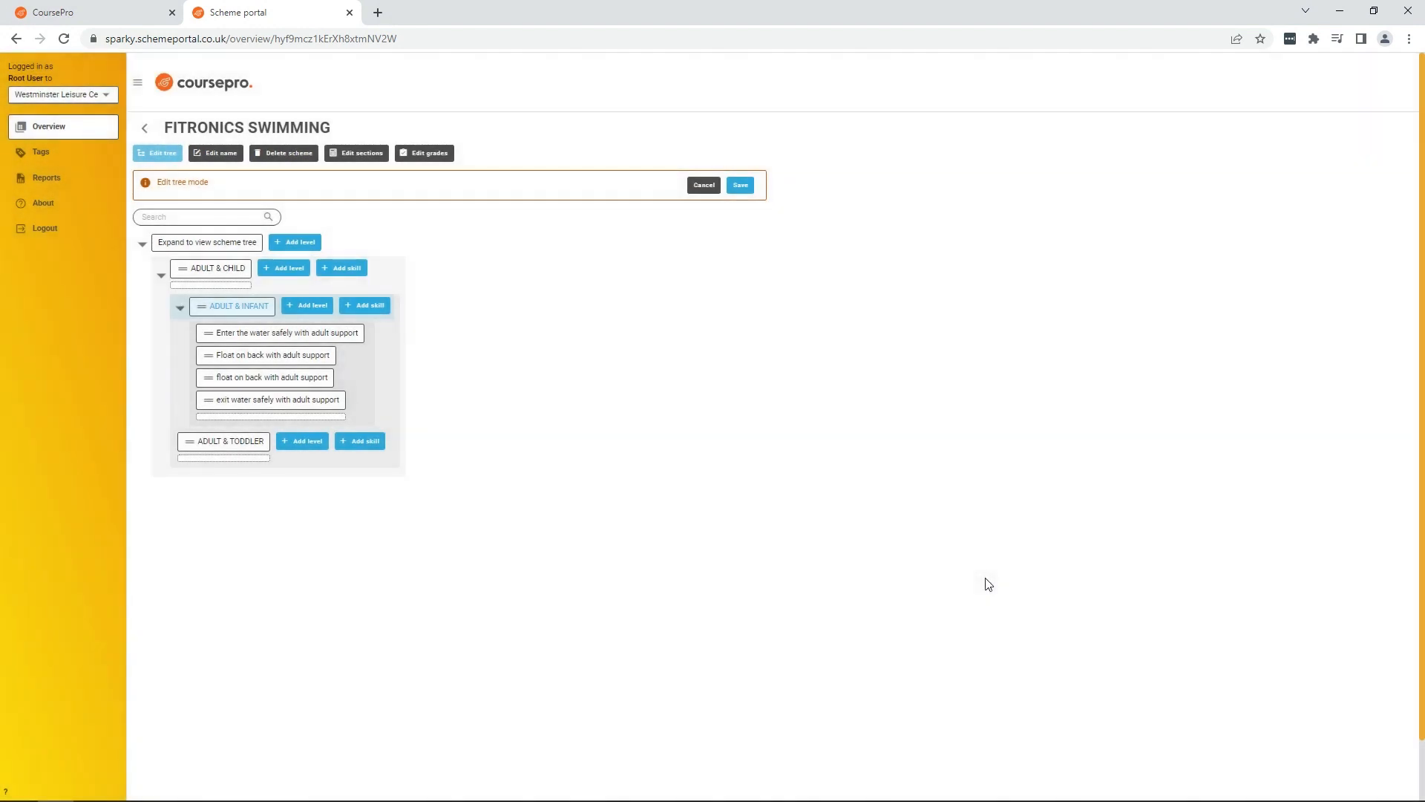
{"action": "left_click", "coordinate": [745, 189]}
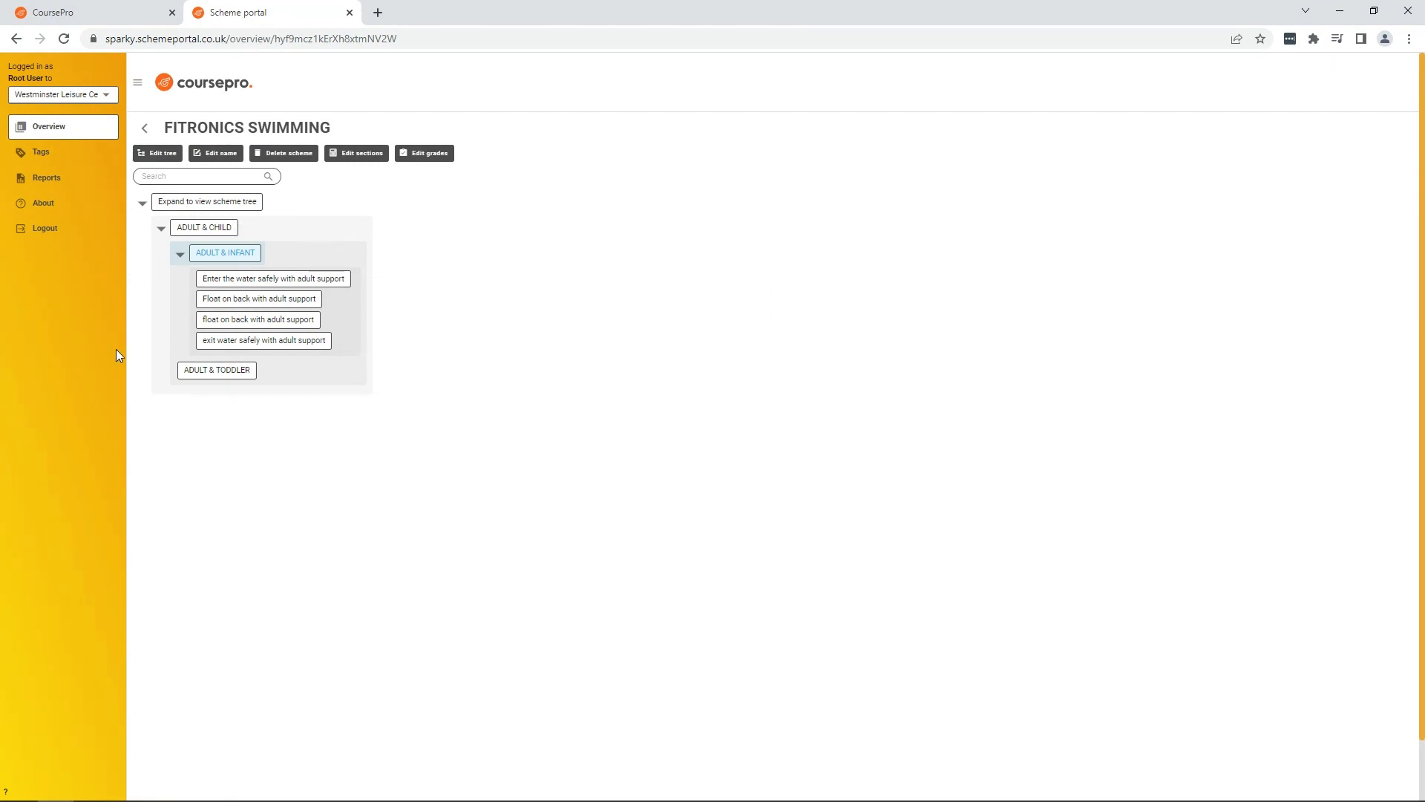
Step: Set the ADULT & INFANT level to be complete when at least 3 of its children are complete
{"action": "left_click", "coordinate": [180, 255]}
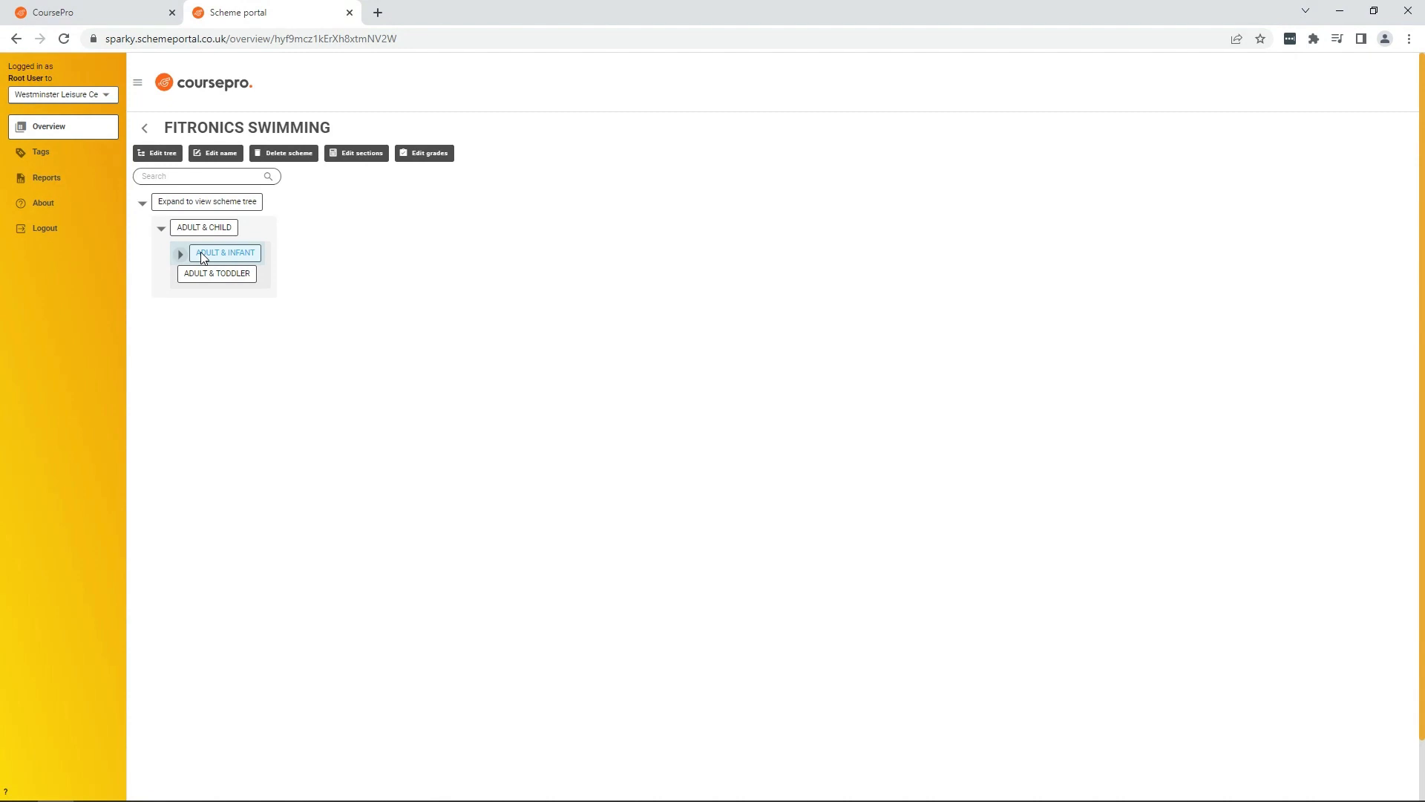
{"action": "left_click", "coordinate": [202, 254]}
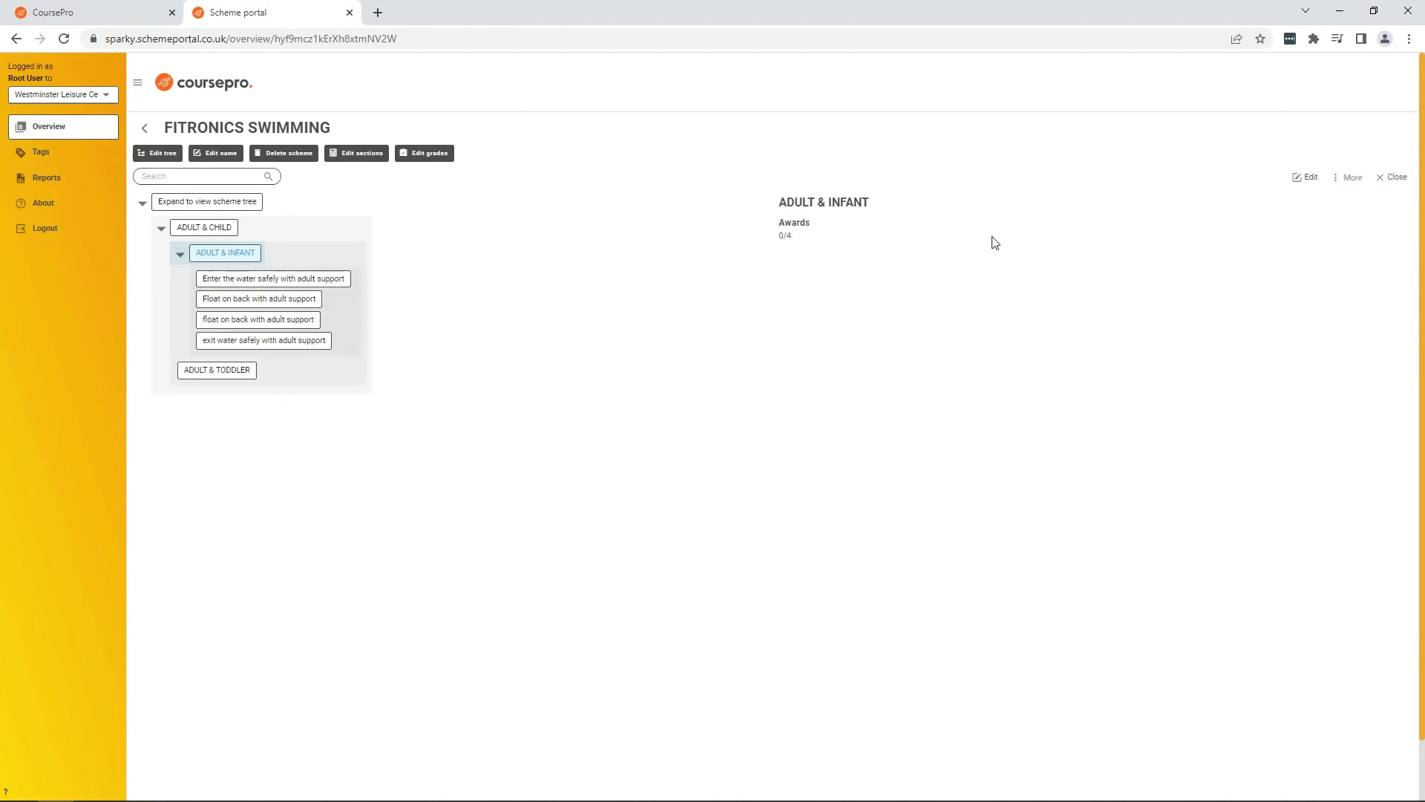
{"action": "left_click", "coordinate": [1310, 178]}
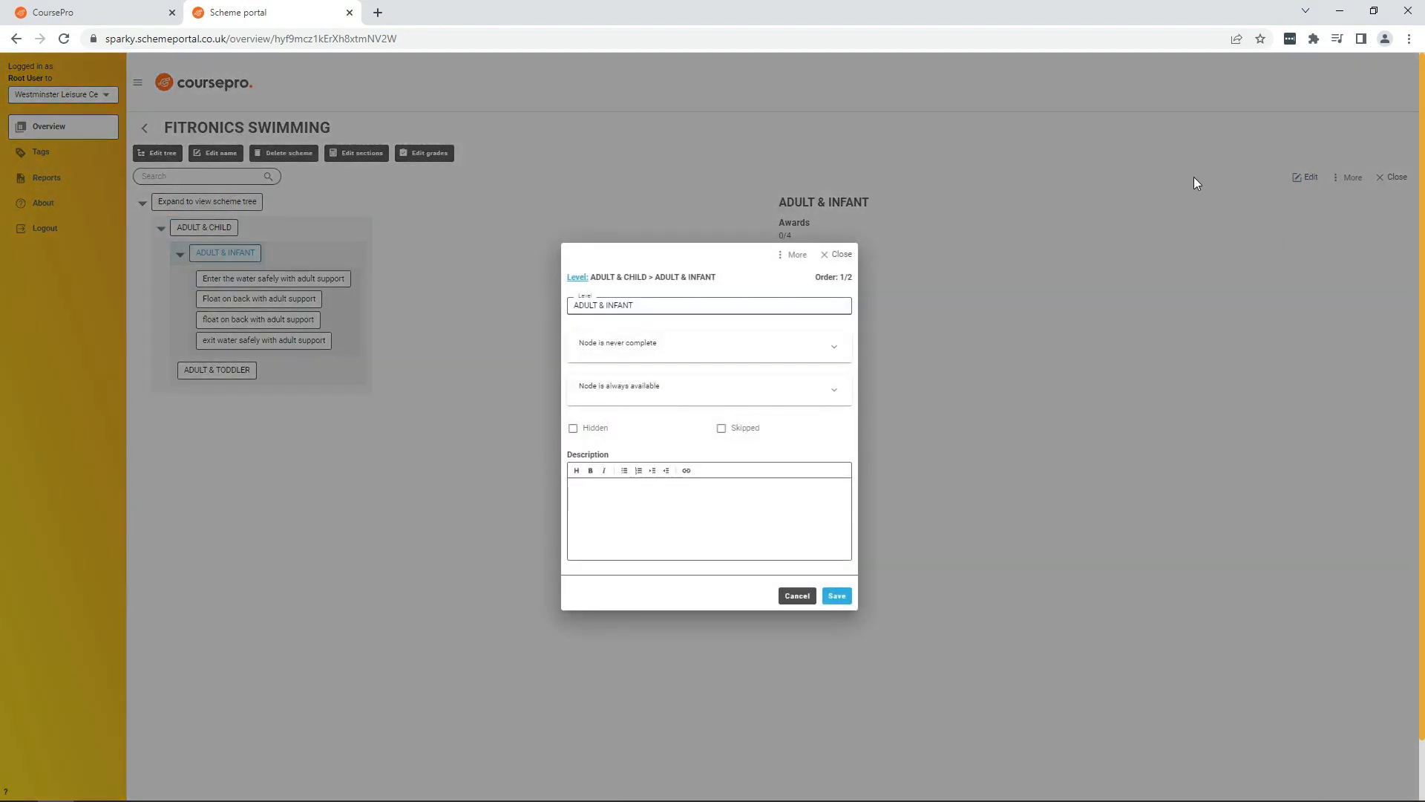
{"action": "left_click", "coordinate": [755, 349]}
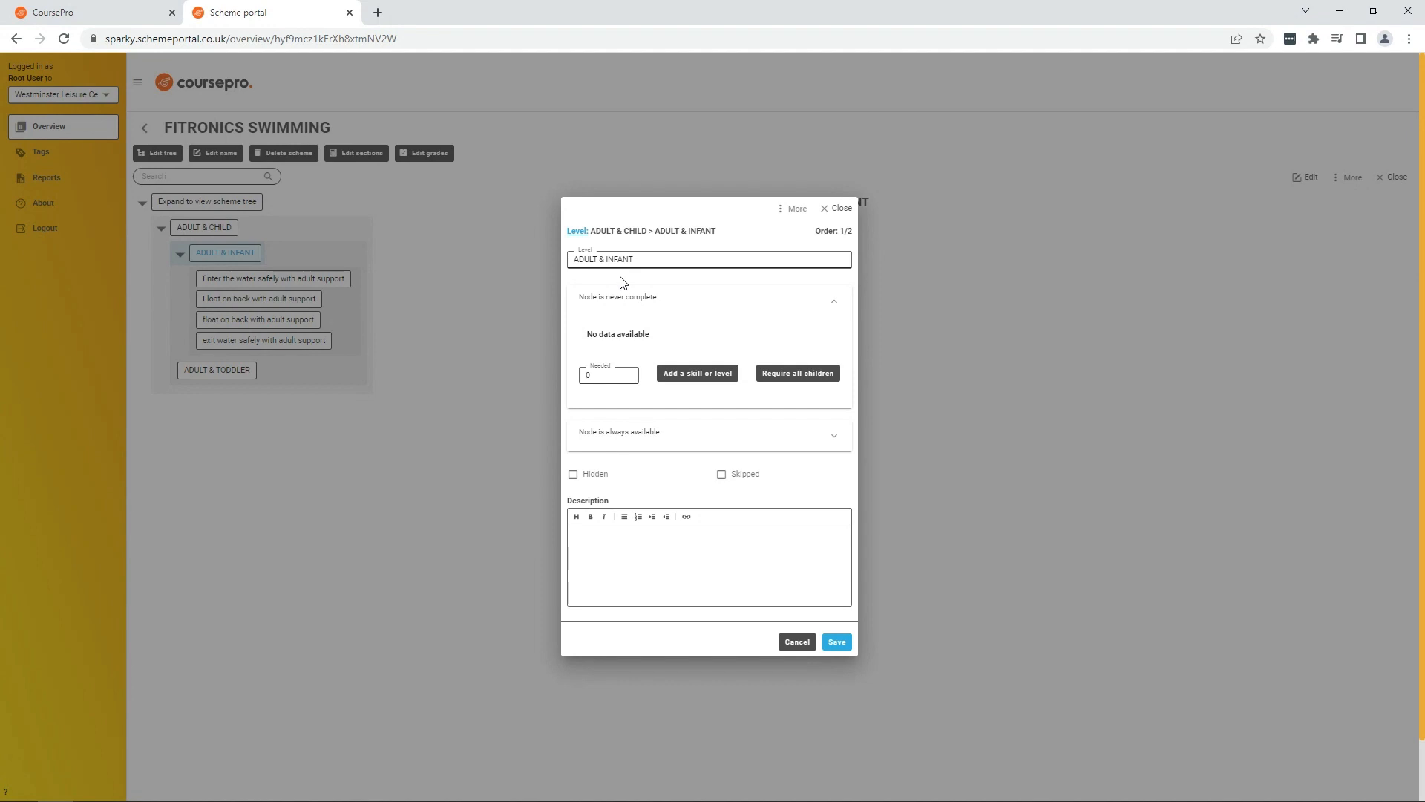
{"action": "left_click", "coordinate": [796, 373]}
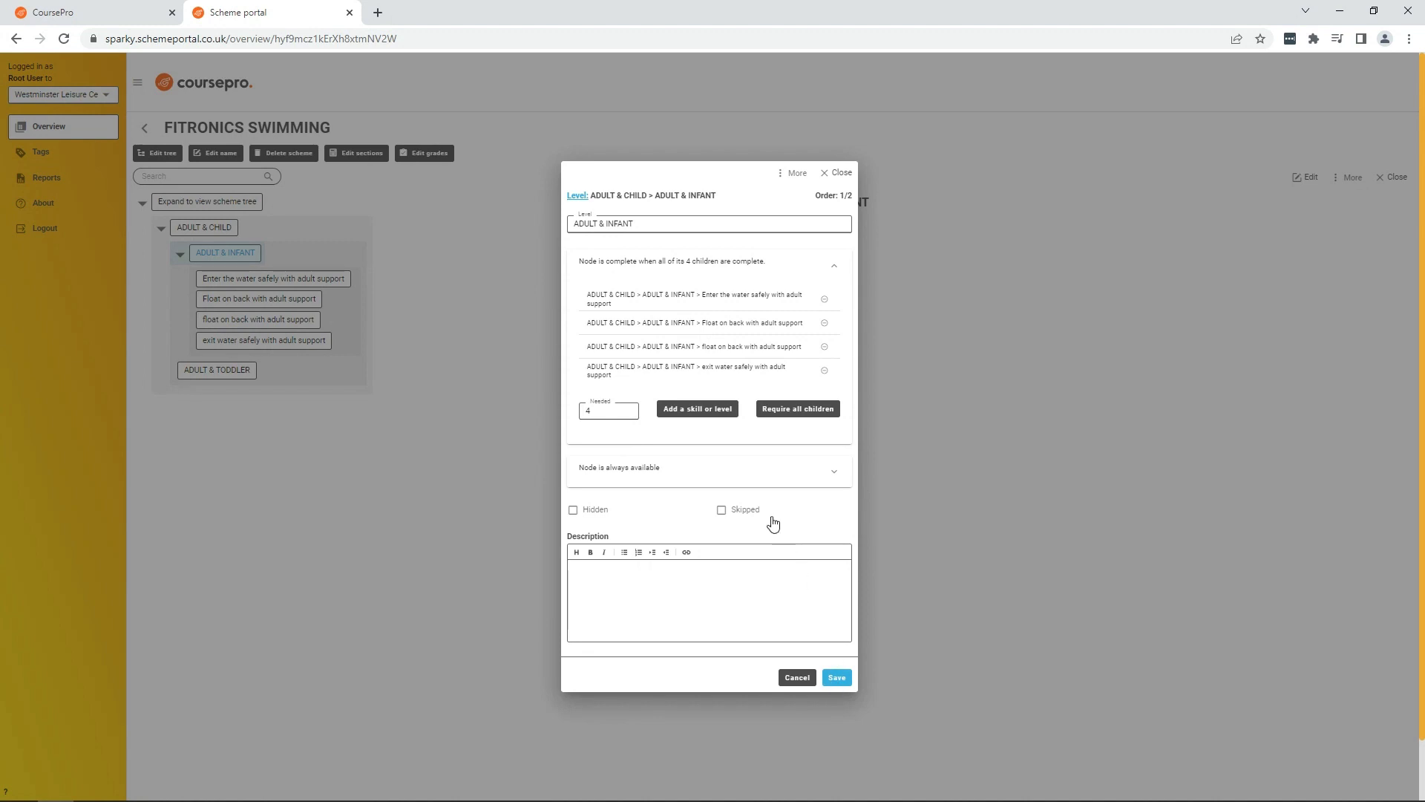
{"action": "left_click", "coordinate": [603, 409]}
{"action": "key", "text": "BackSpace"}
{"action": "type", "text": "3"}
{"action": "left_click", "coordinate": [651, 440]}
{"action": "left_click", "coordinate": [835, 679]}
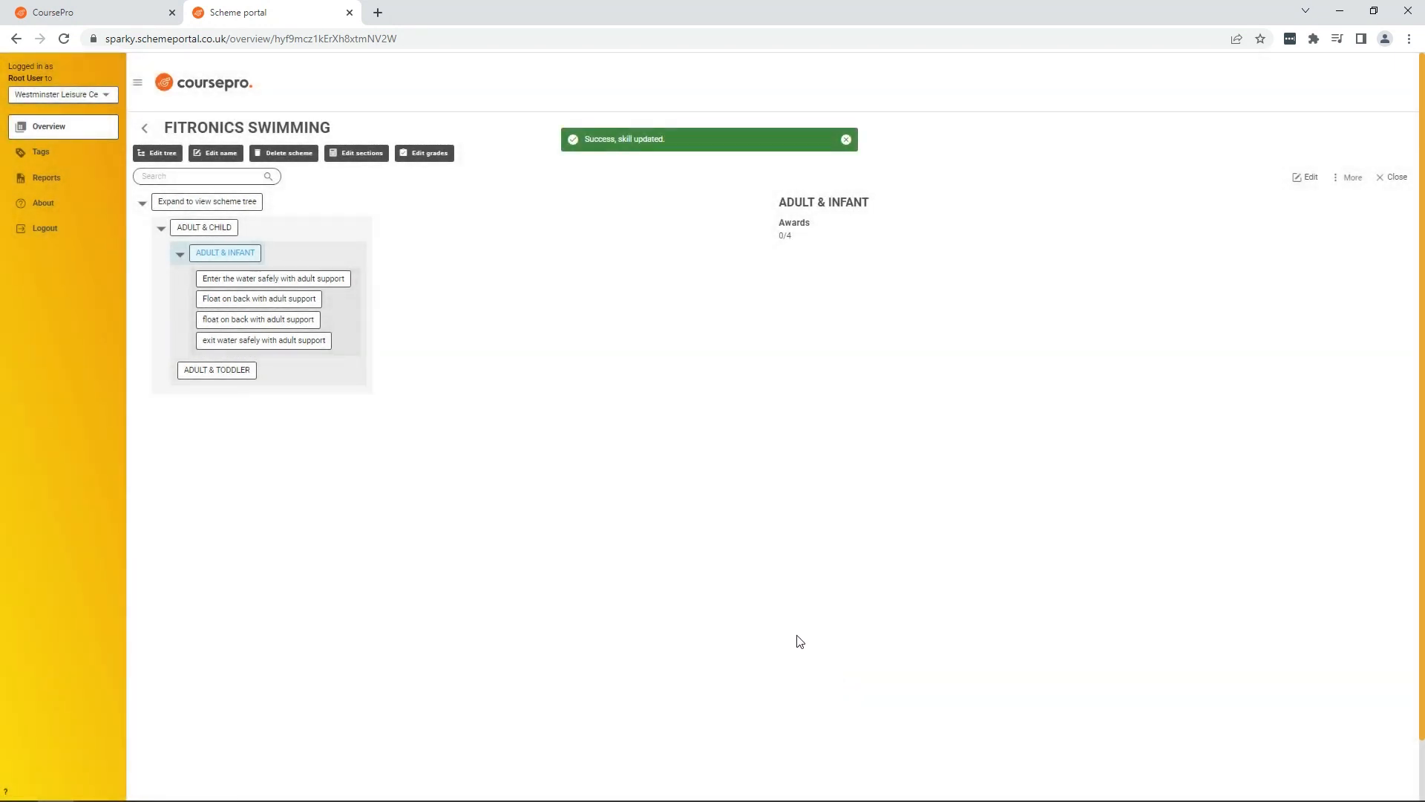
Step: Set the ADULT & CHILD level's completion to require all of its children
{"action": "left_click", "coordinate": [179, 254]}
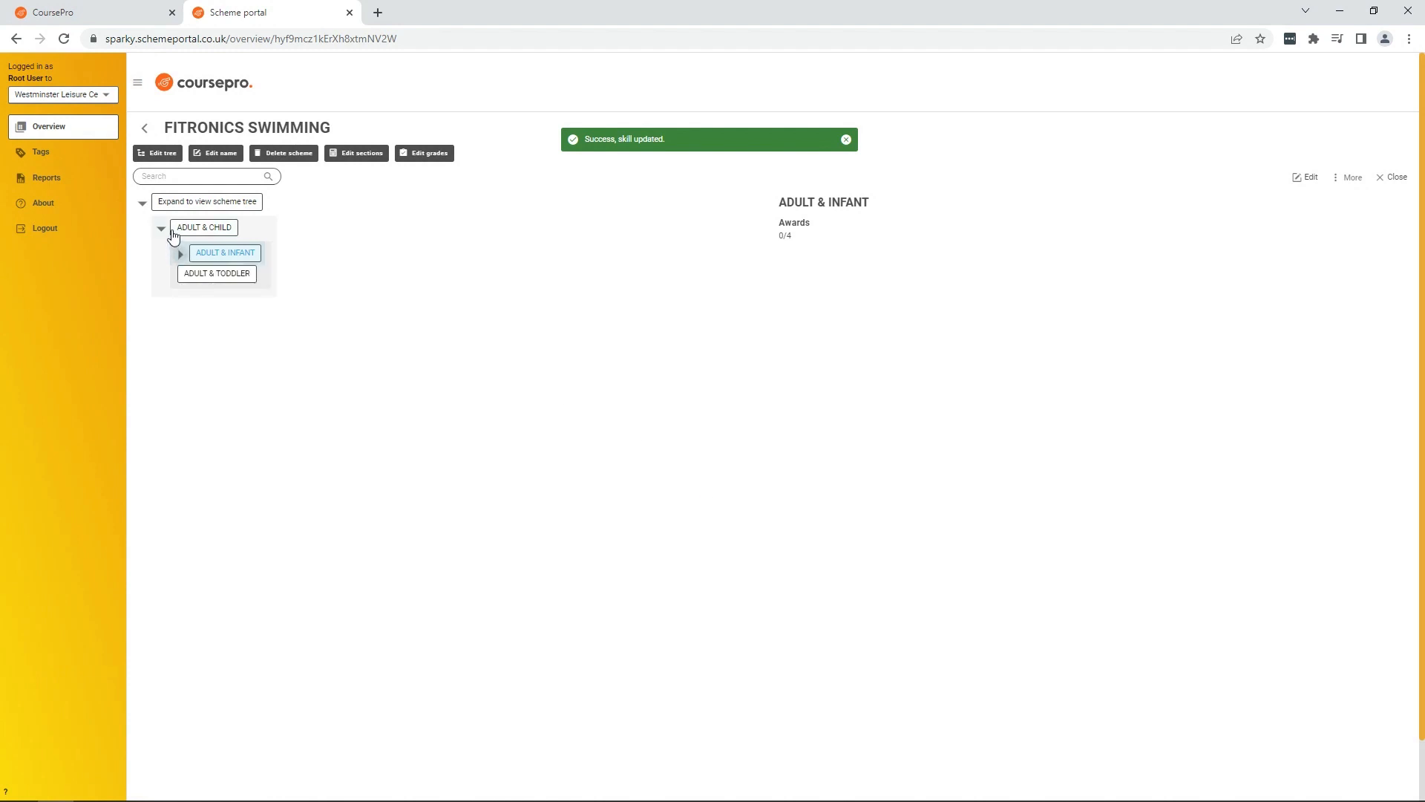
{"action": "left_click", "coordinate": [177, 231]}
{"action": "left_click", "coordinate": [207, 233]}
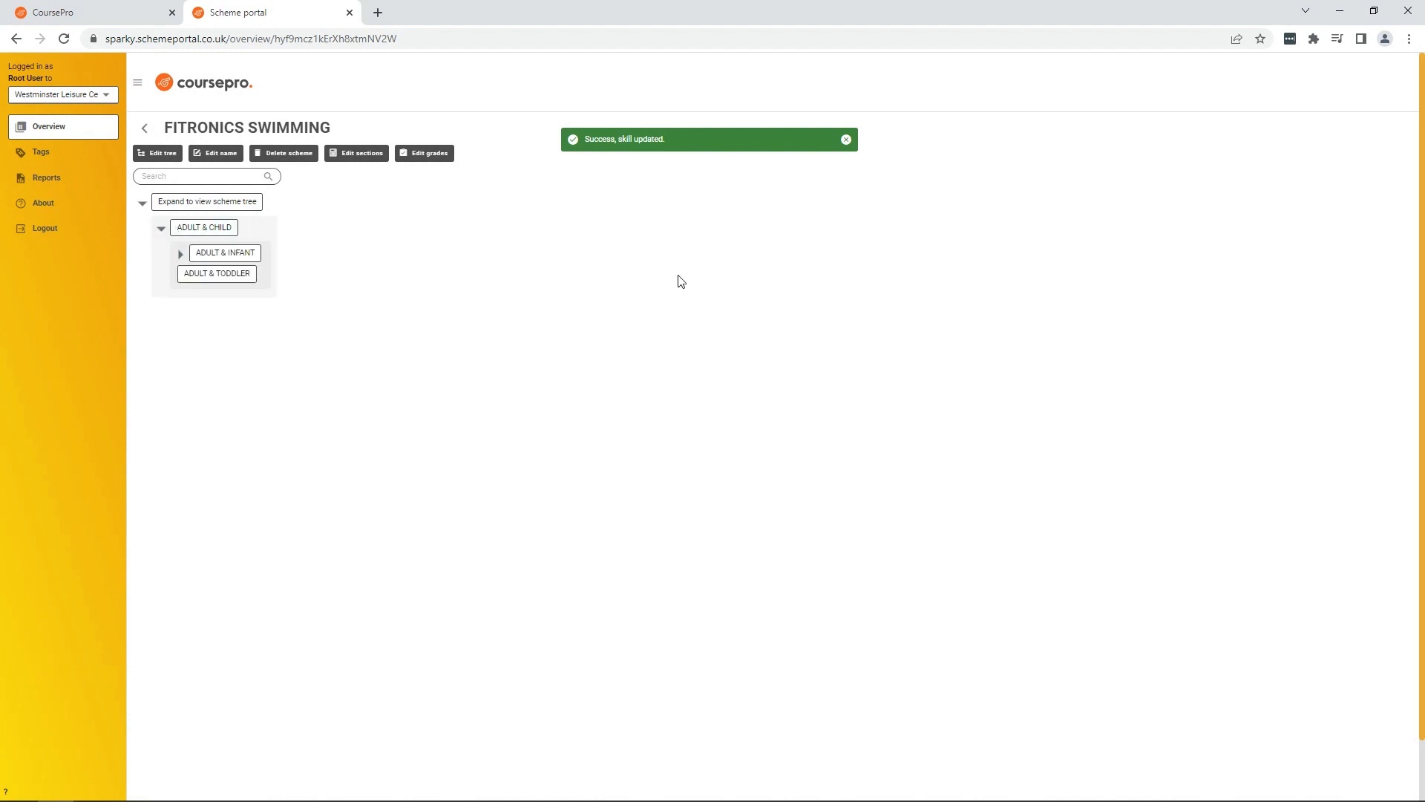
{"action": "left_click", "coordinate": [160, 229]}
{"action": "left_click", "coordinate": [160, 229]}
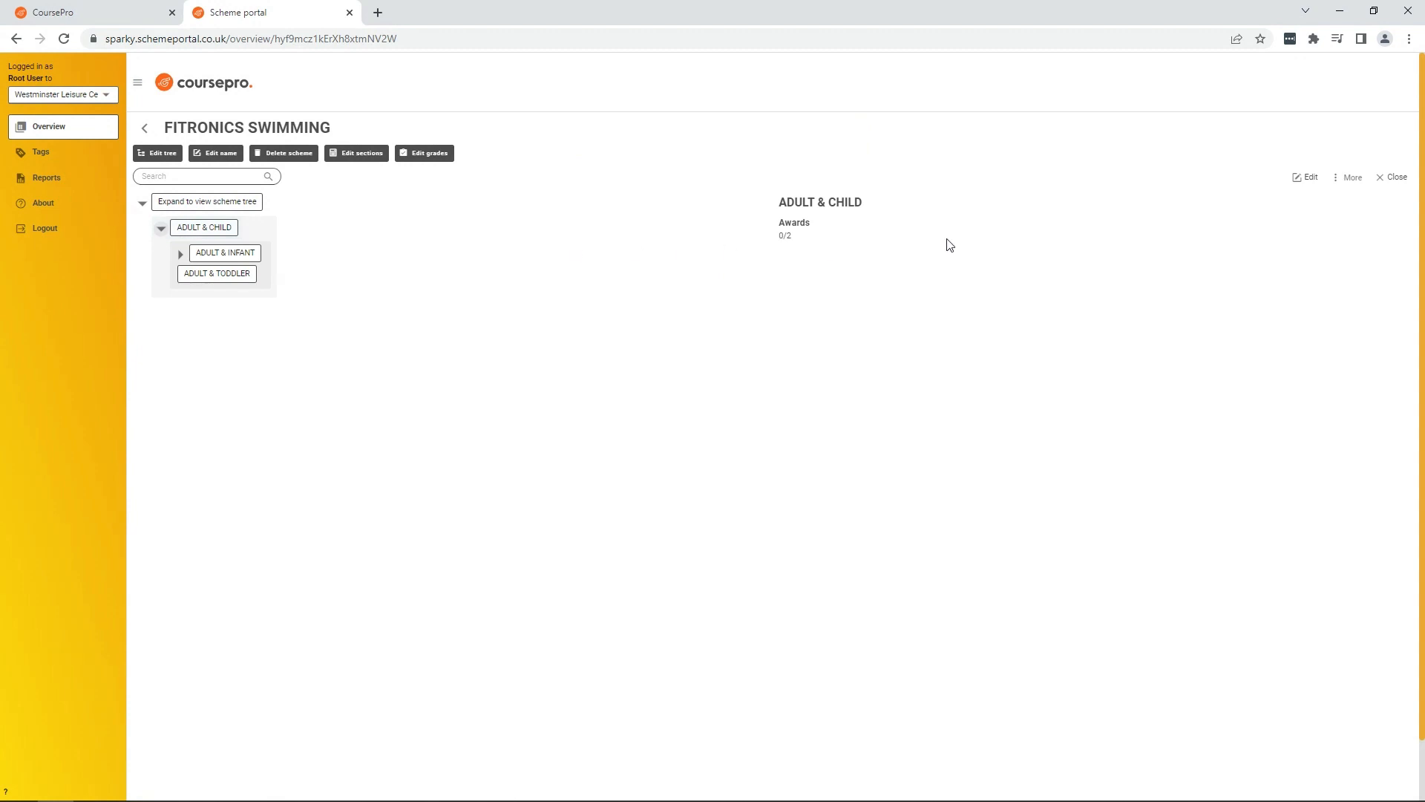
{"action": "left_click", "coordinate": [1306, 178]}
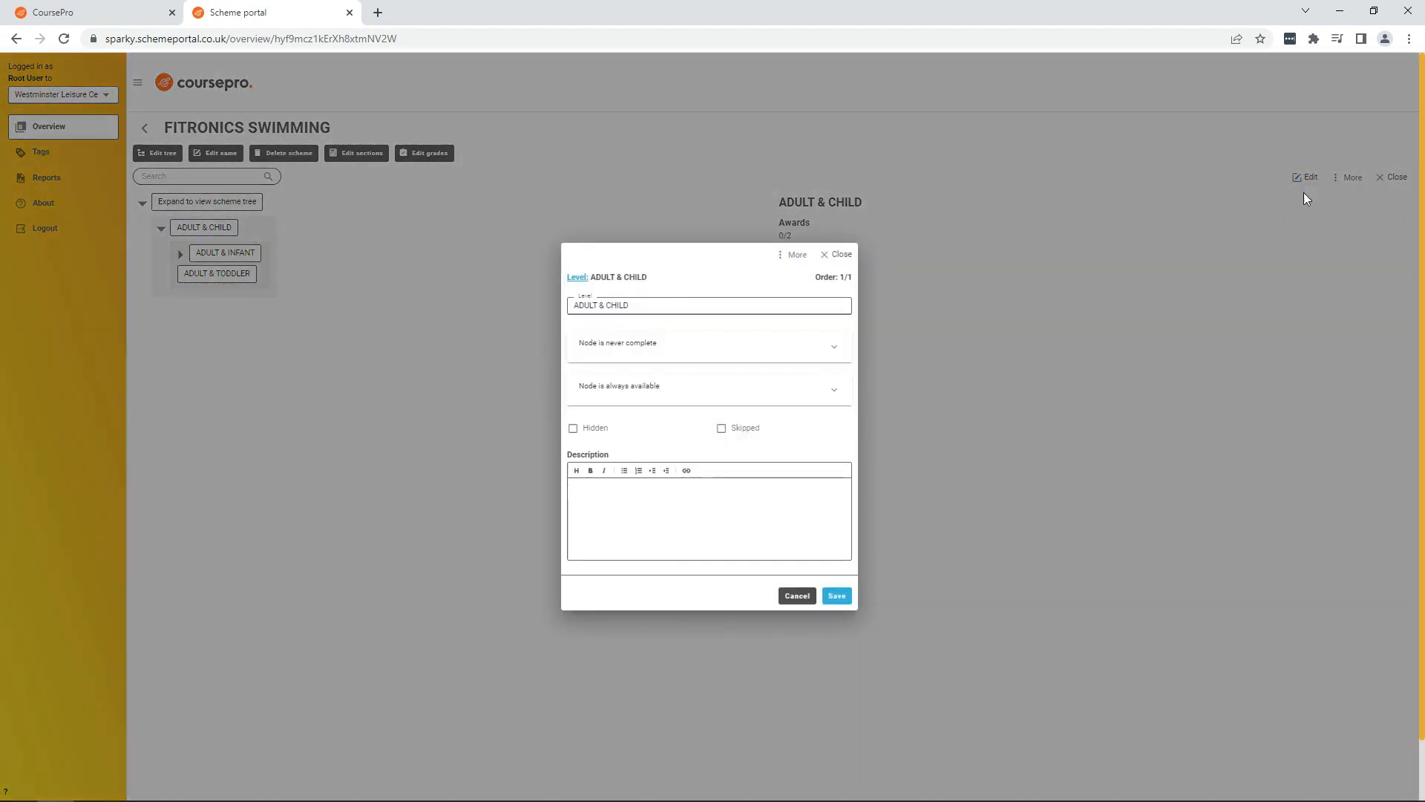
{"action": "left_click", "coordinate": [821, 344]}
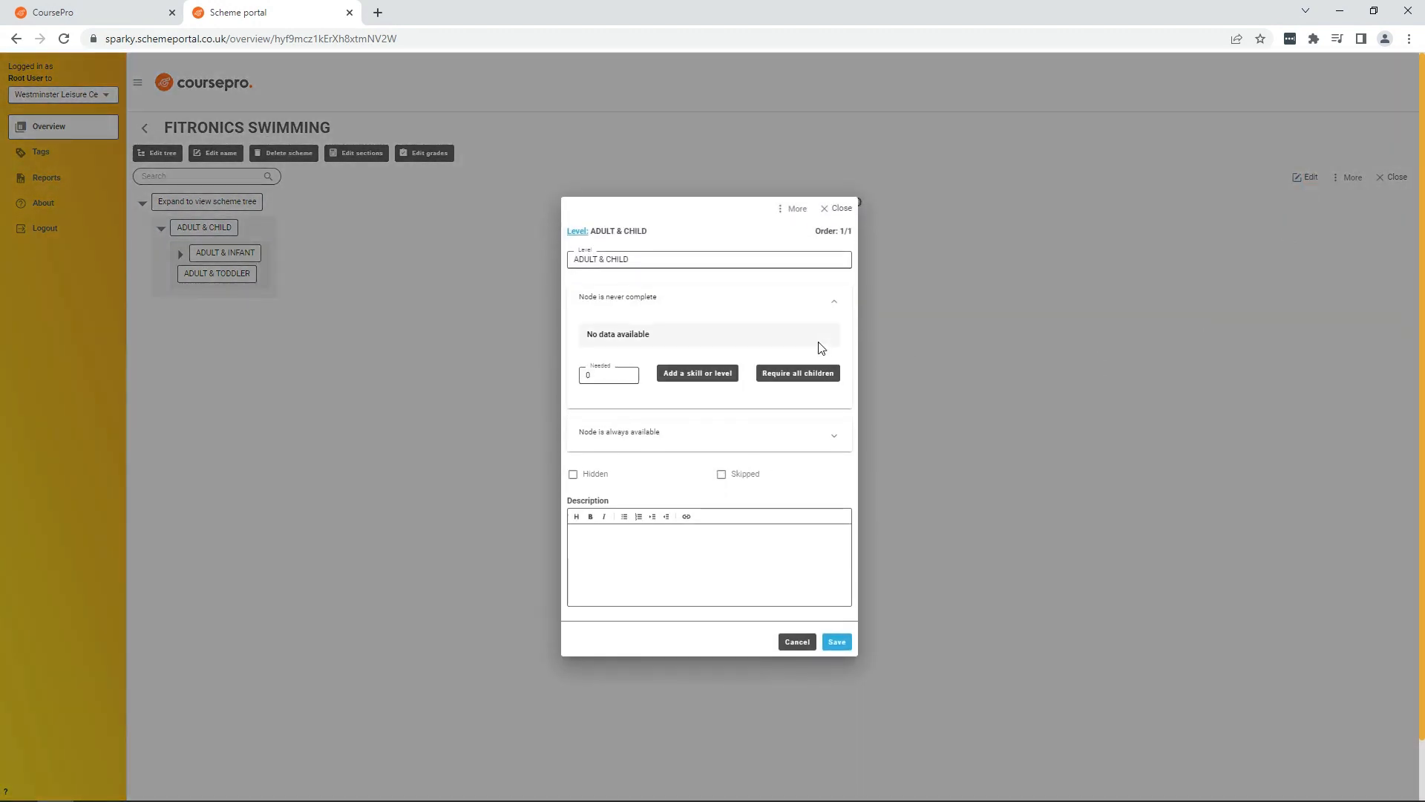
{"action": "left_click", "coordinate": [793, 379]}
{"action": "left_click", "coordinate": [841, 652]}
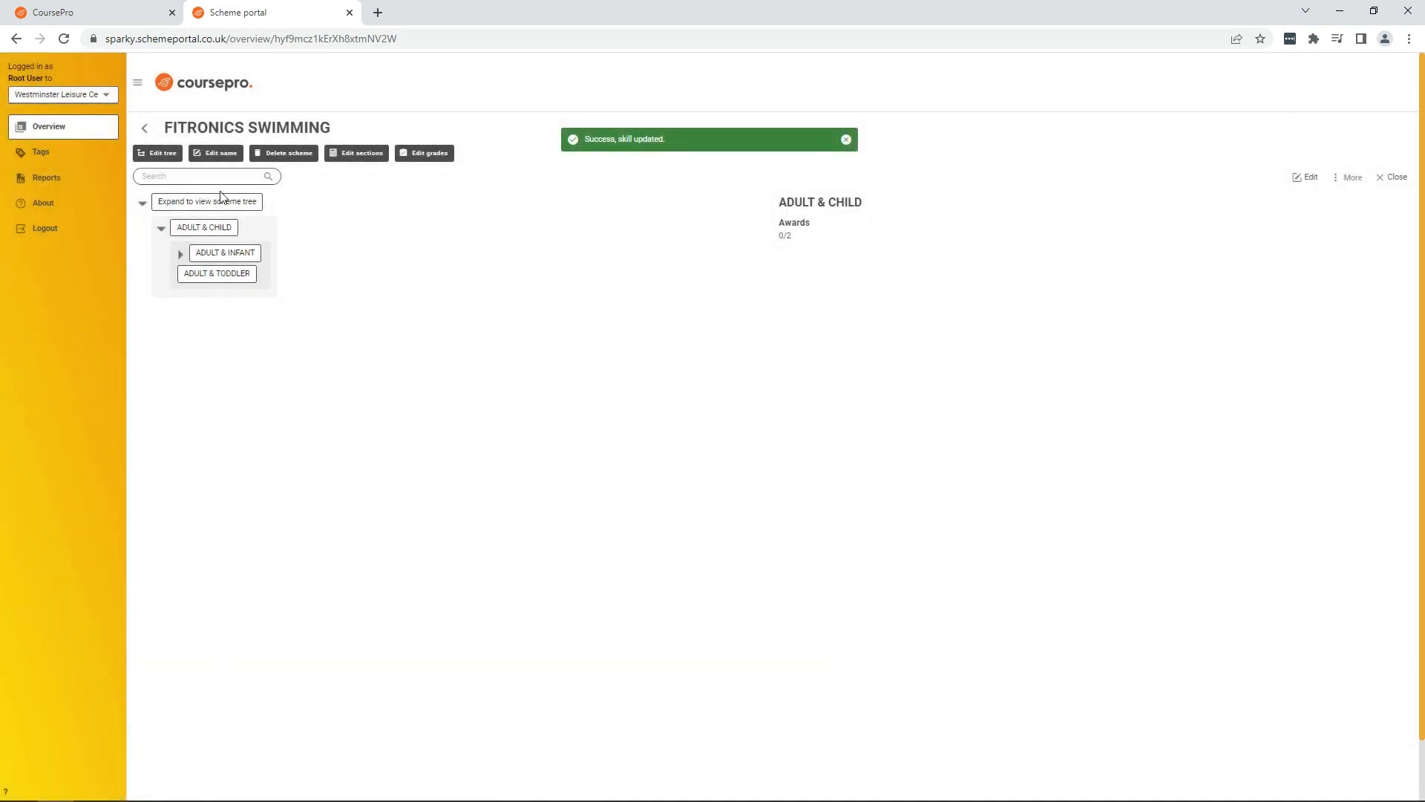
Step: Reopen the FITRONICS SWIMMING scheme from the scheme list to review its tree, then return to the overview
{"action": "left_click", "coordinate": [144, 128]}
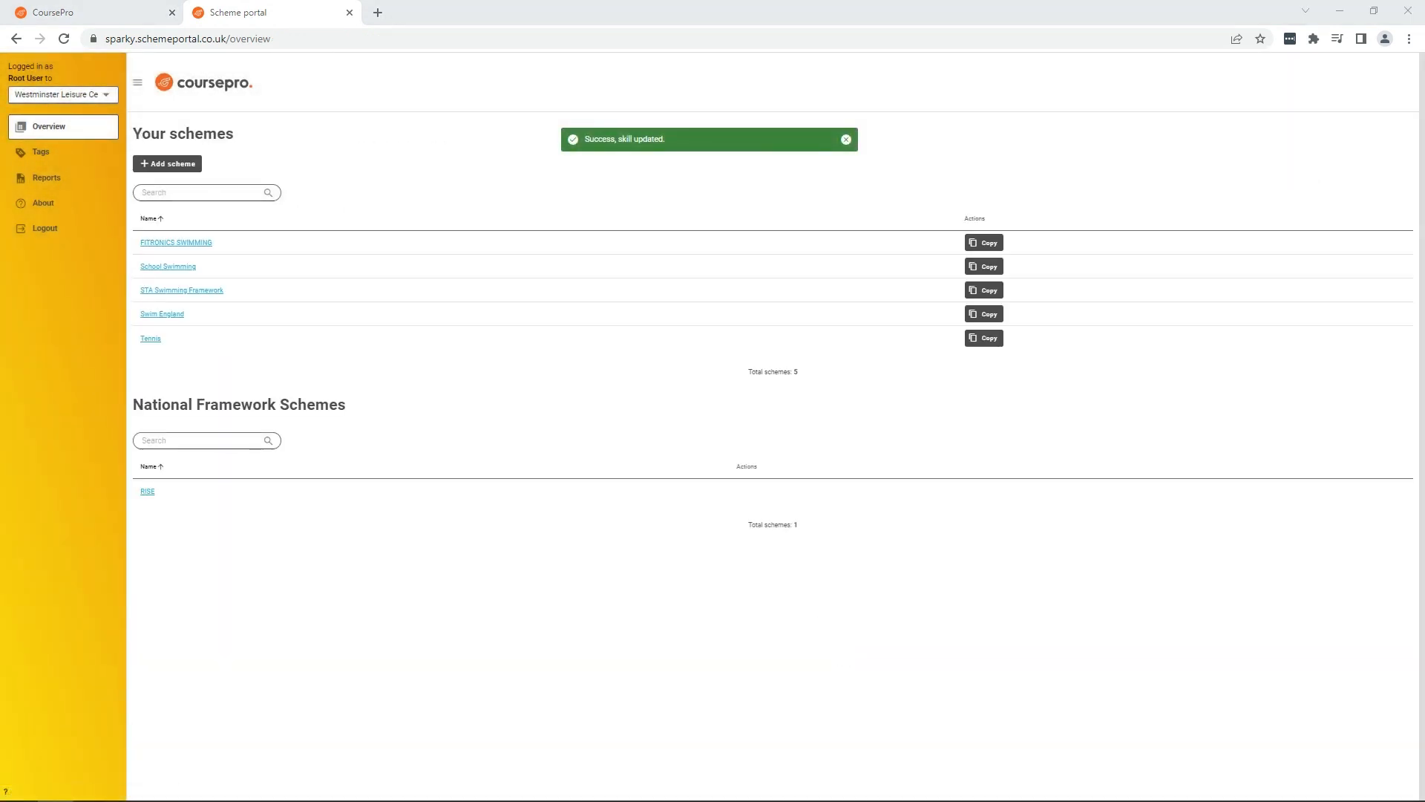
{"action": "left_click", "coordinate": [207, 243]}
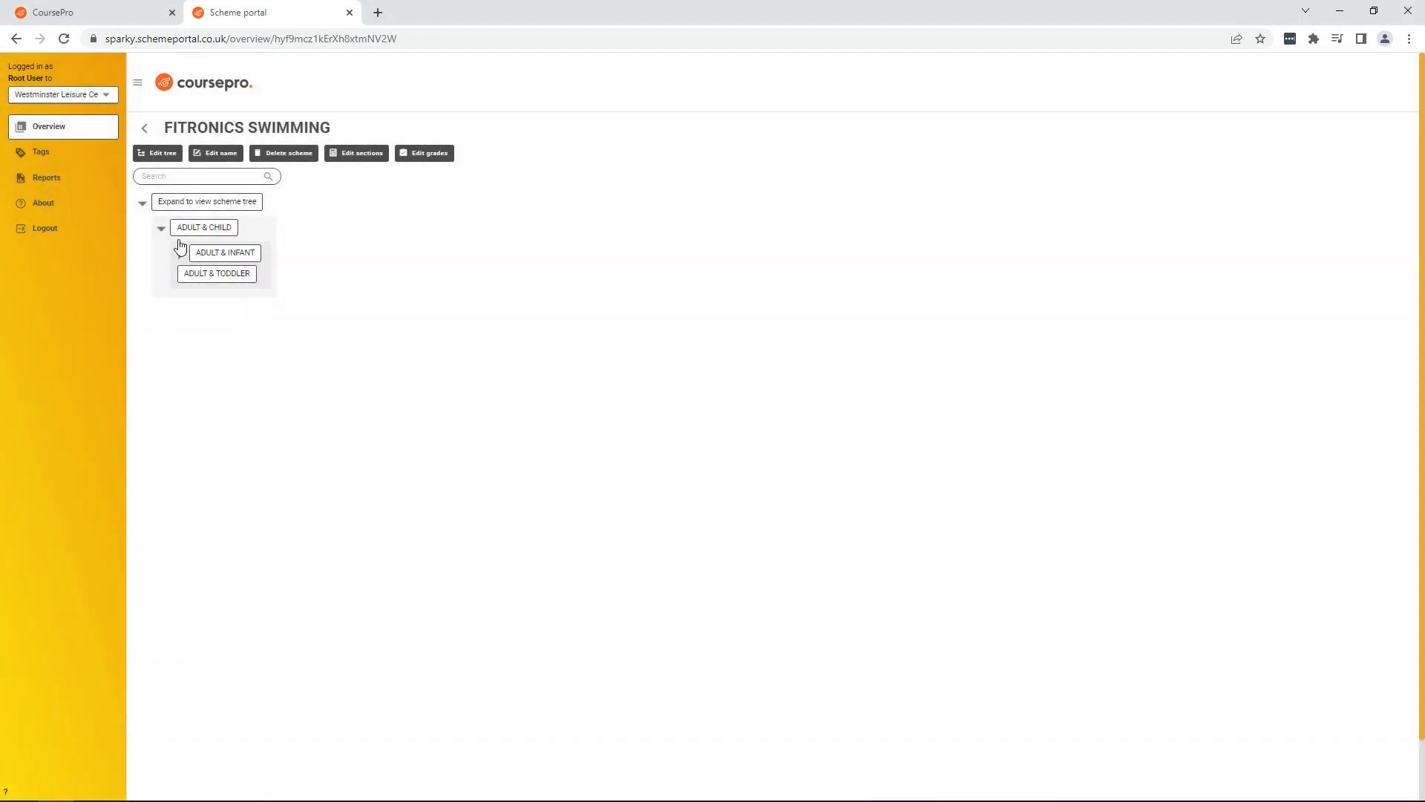
{"action": "left_click", "coordinate": [180, 257]}
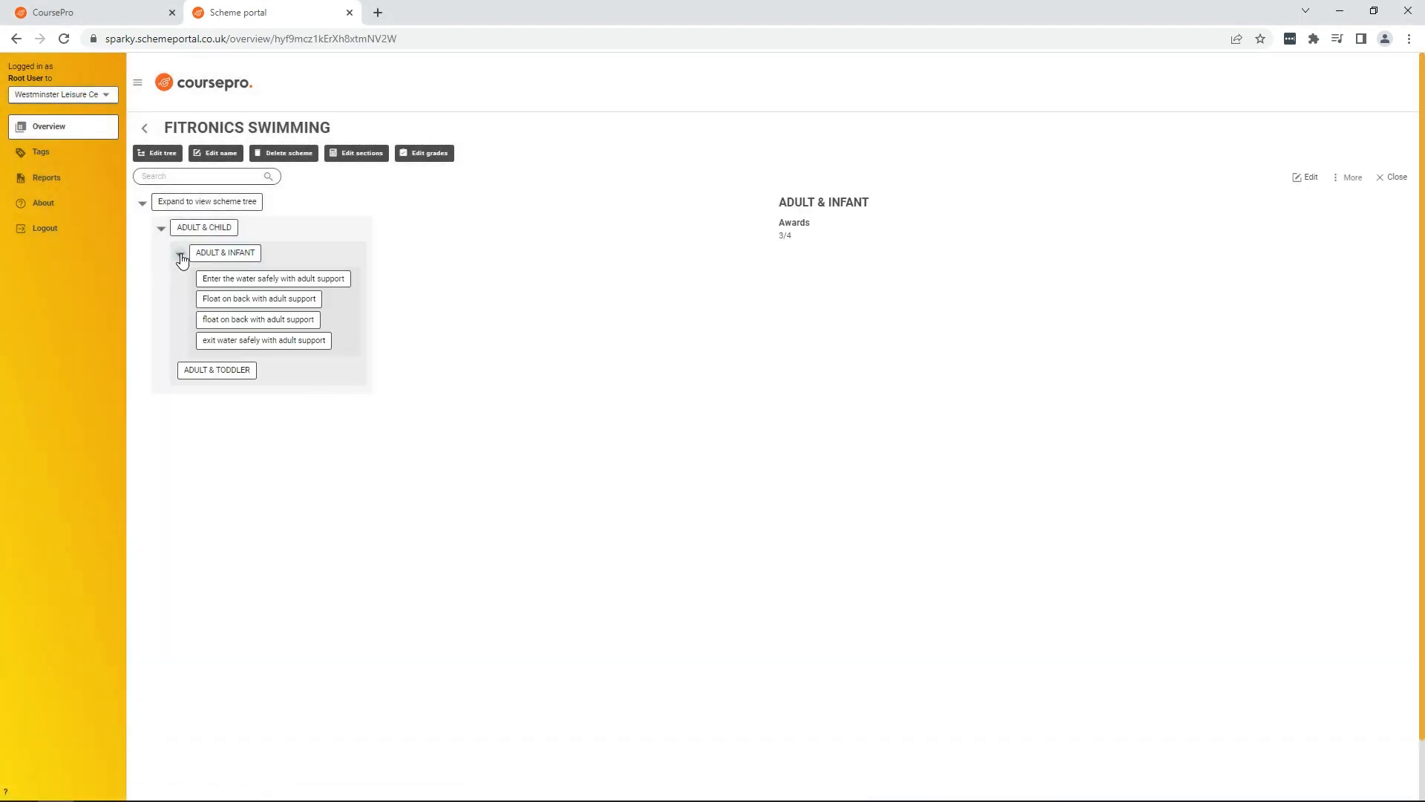
{"action": "left_click", "coordinate": [181, 256]}
{"action": "left_click", "coordinate": [161, 231]}
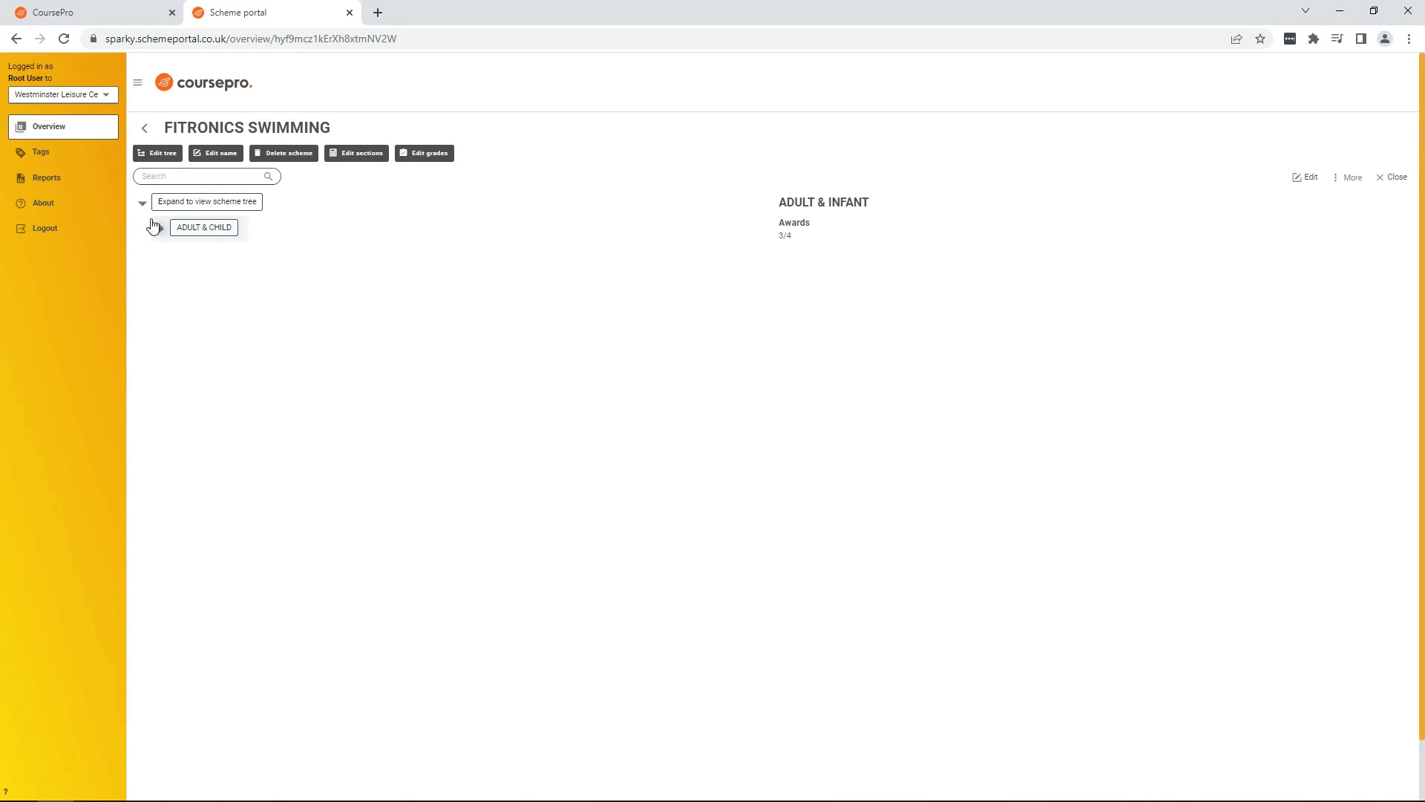
{"action": "left_click", "coordinate": [142, 202]}
{"action": "left_click", "coordinate": [145, 131]}
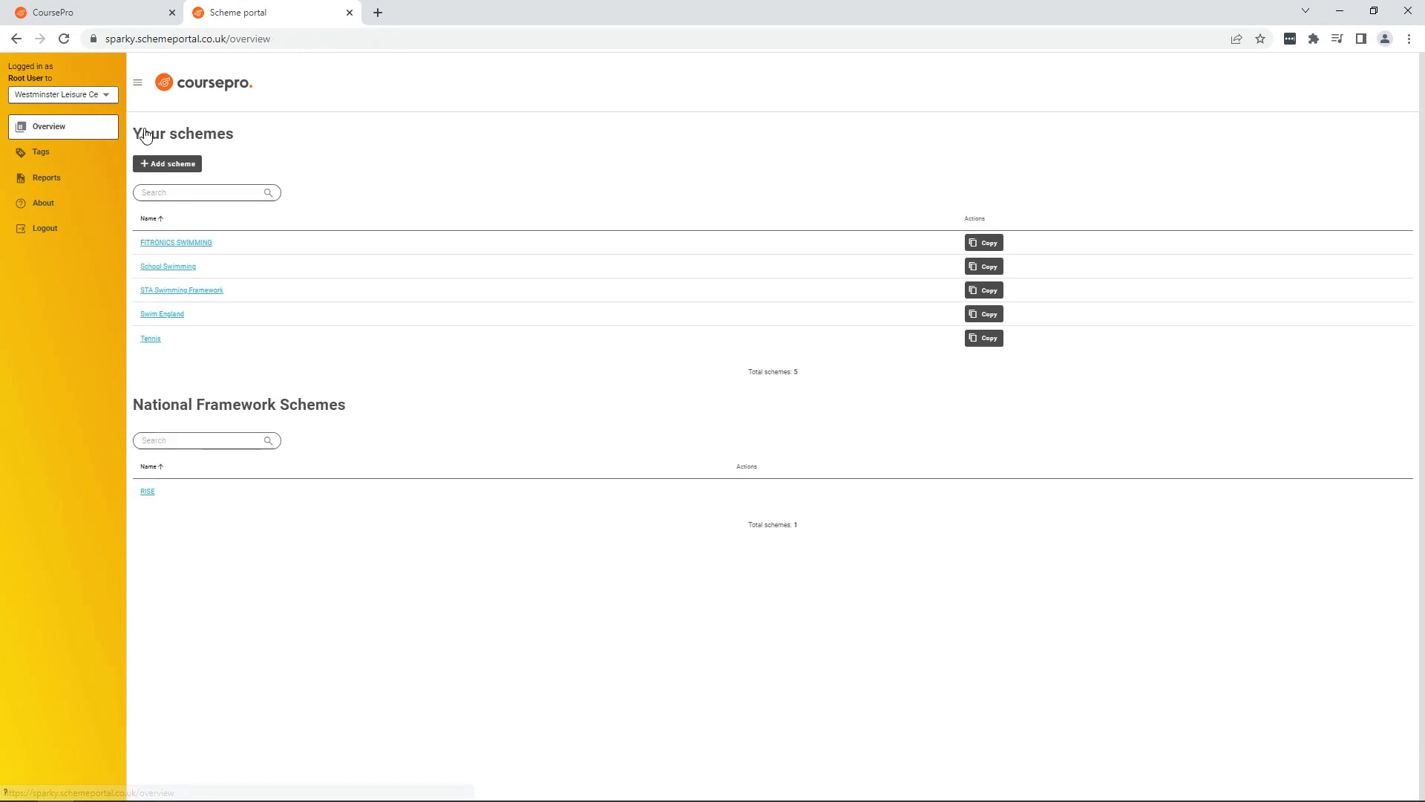
Step: Switch to the CoursePro tab, open course settings, and start a new course named FITRONICS LITTLE SWIMMERS
{"action": "left_click", "coordinate": [97, 15]}
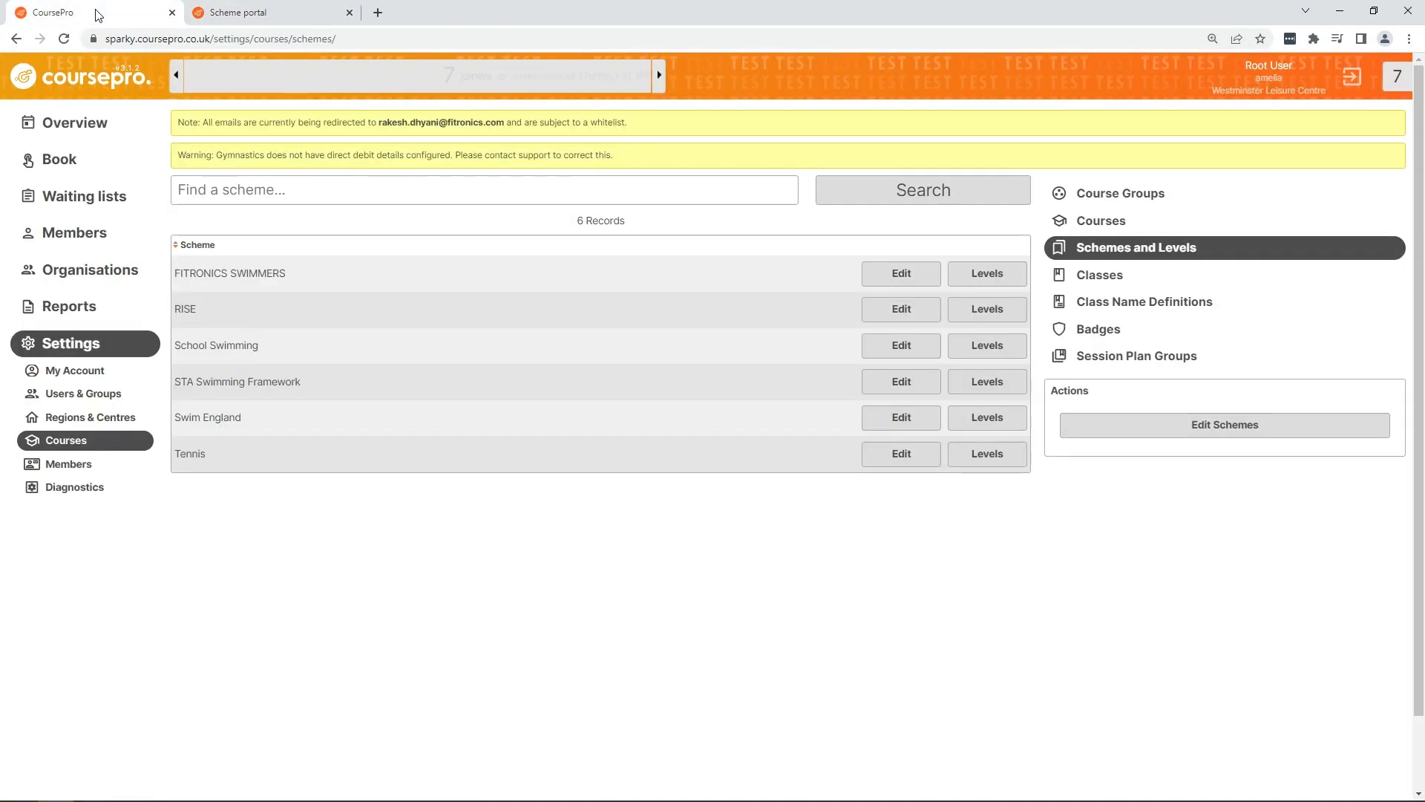
{"action": "left_click", "coordinate": [65, 40]}
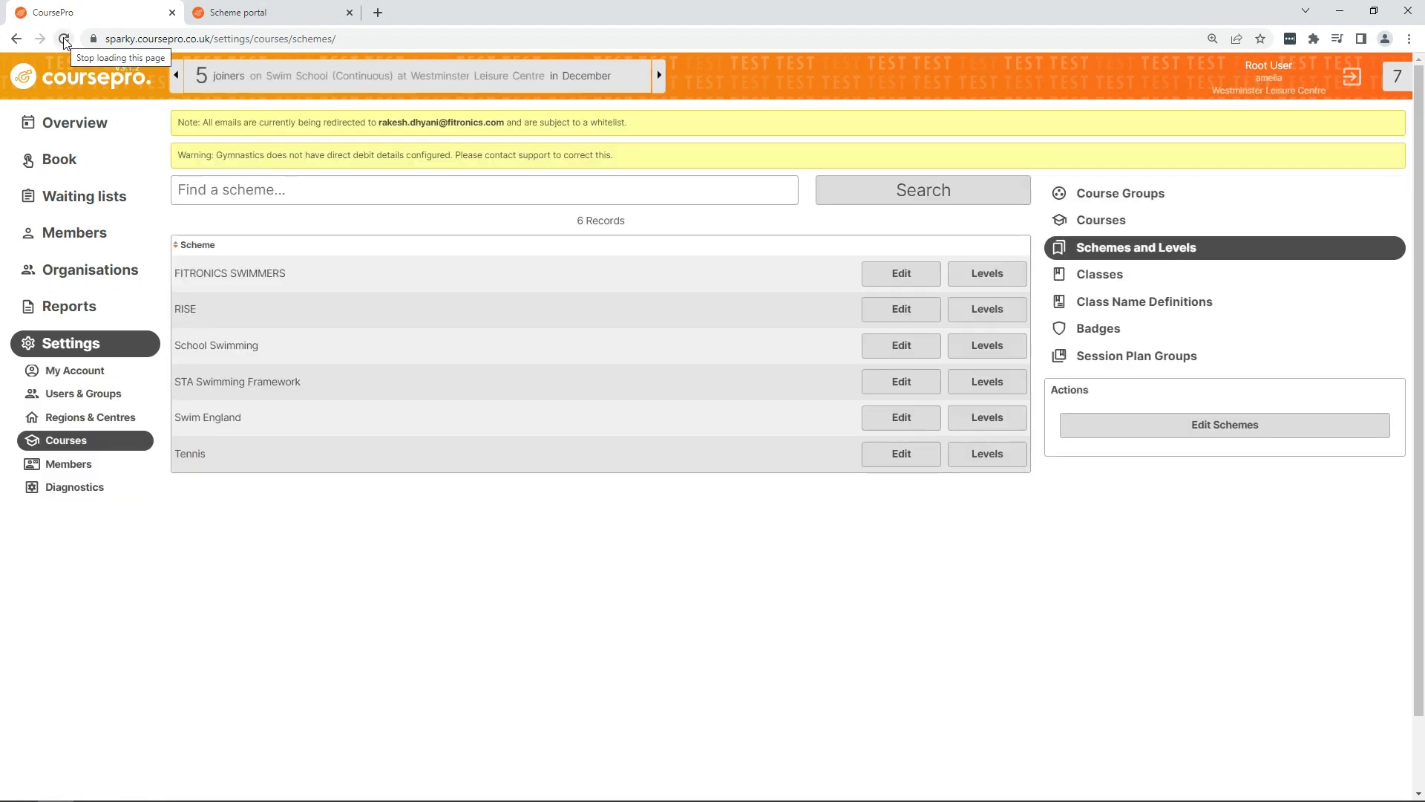
{"action": "left_click", "coordinate": [136, 127]}
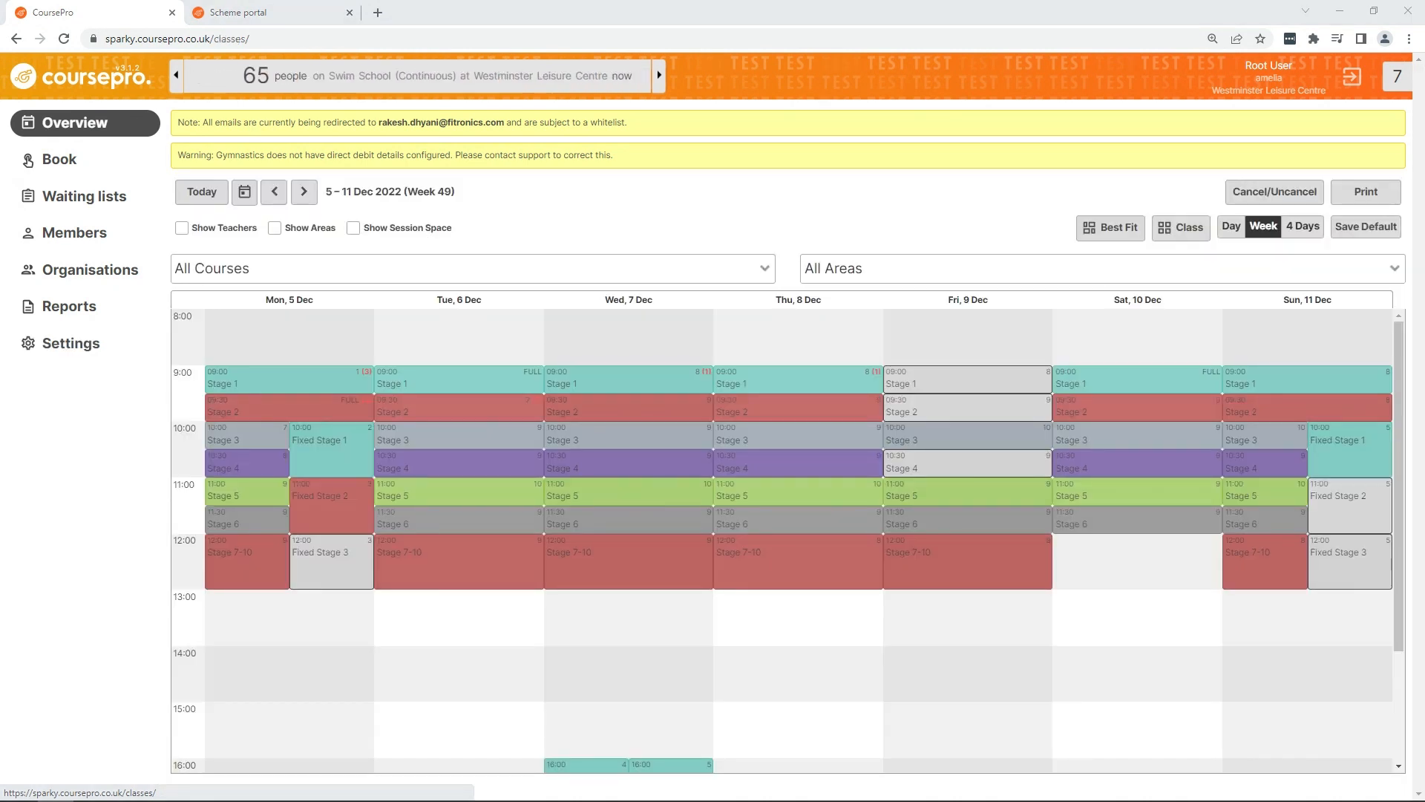
{"action": "left_click", "coordinate": [118, 346]}
{"action": "left_click", "coordinate": [112, 443]}
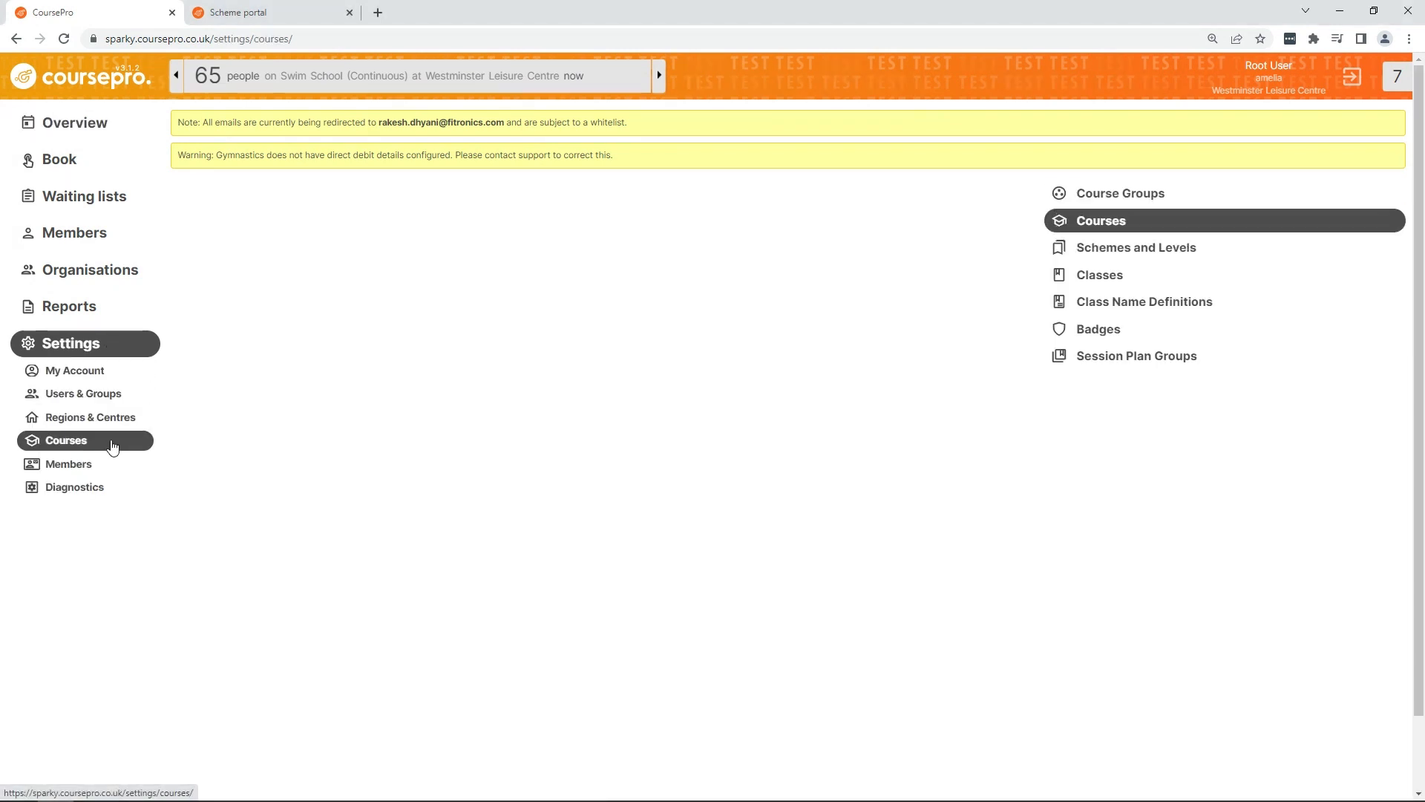
{"action": "left_click", "coordinate": [1186, 431]}
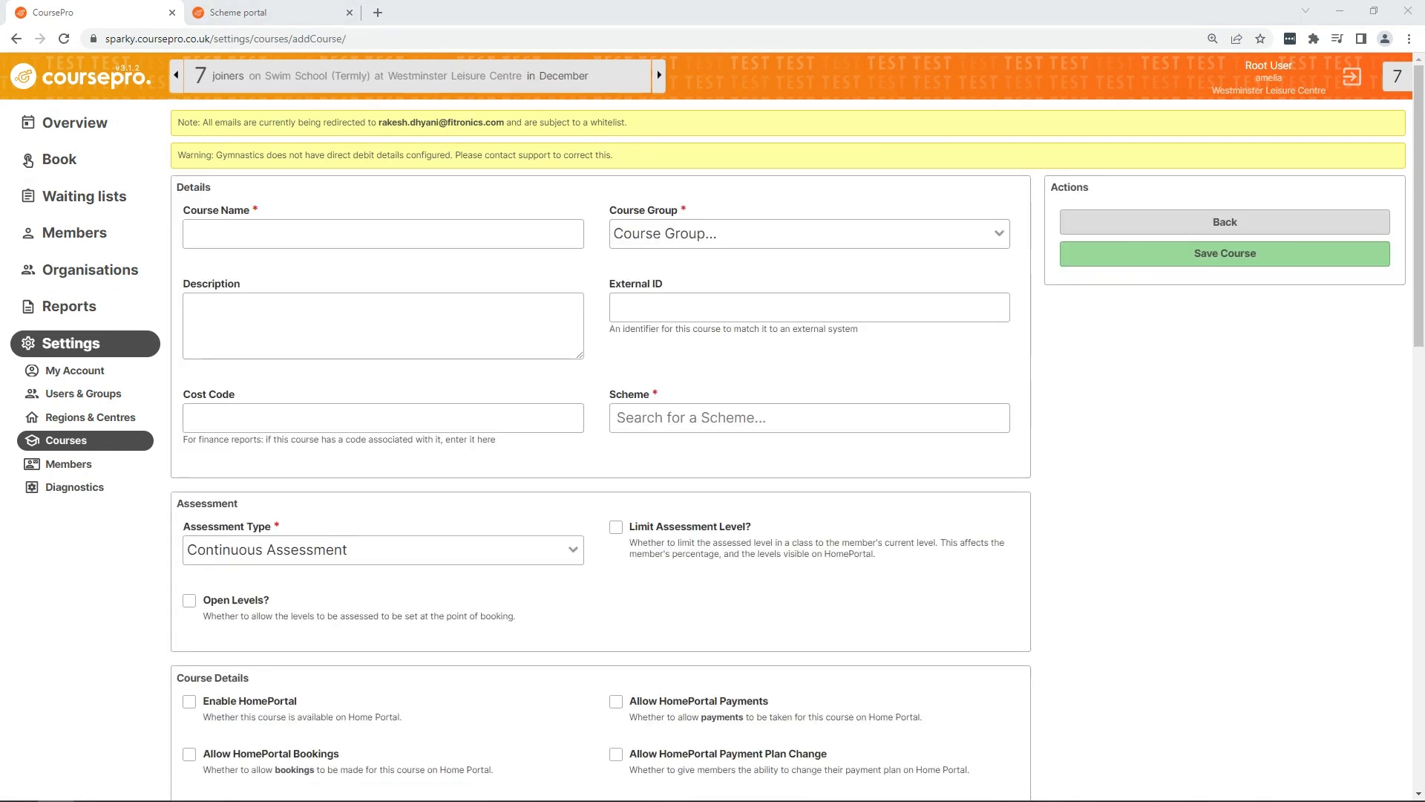
{"action": "left_click", "coordinate": [348, 240]}
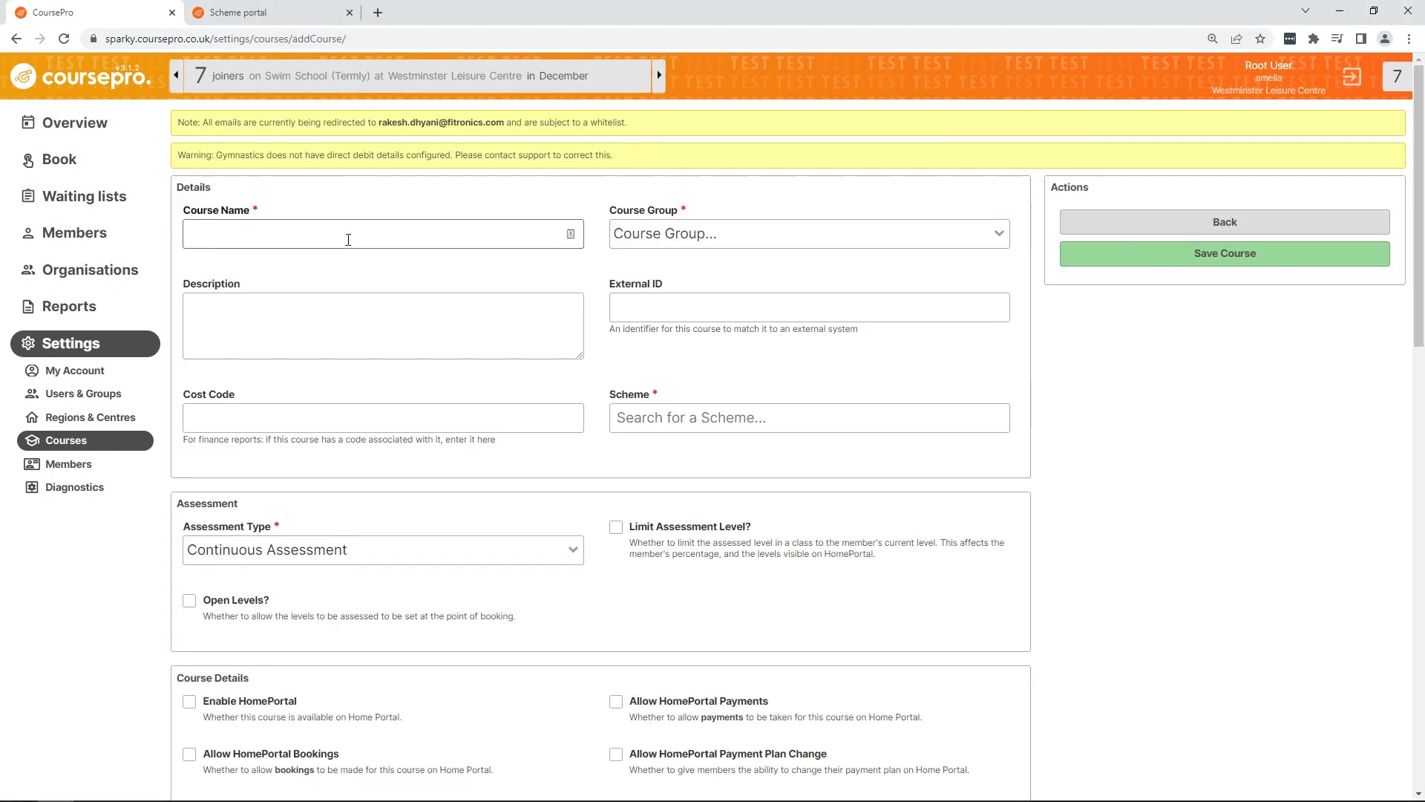
{"action": "type", "text": "FITRONICS LIT"}
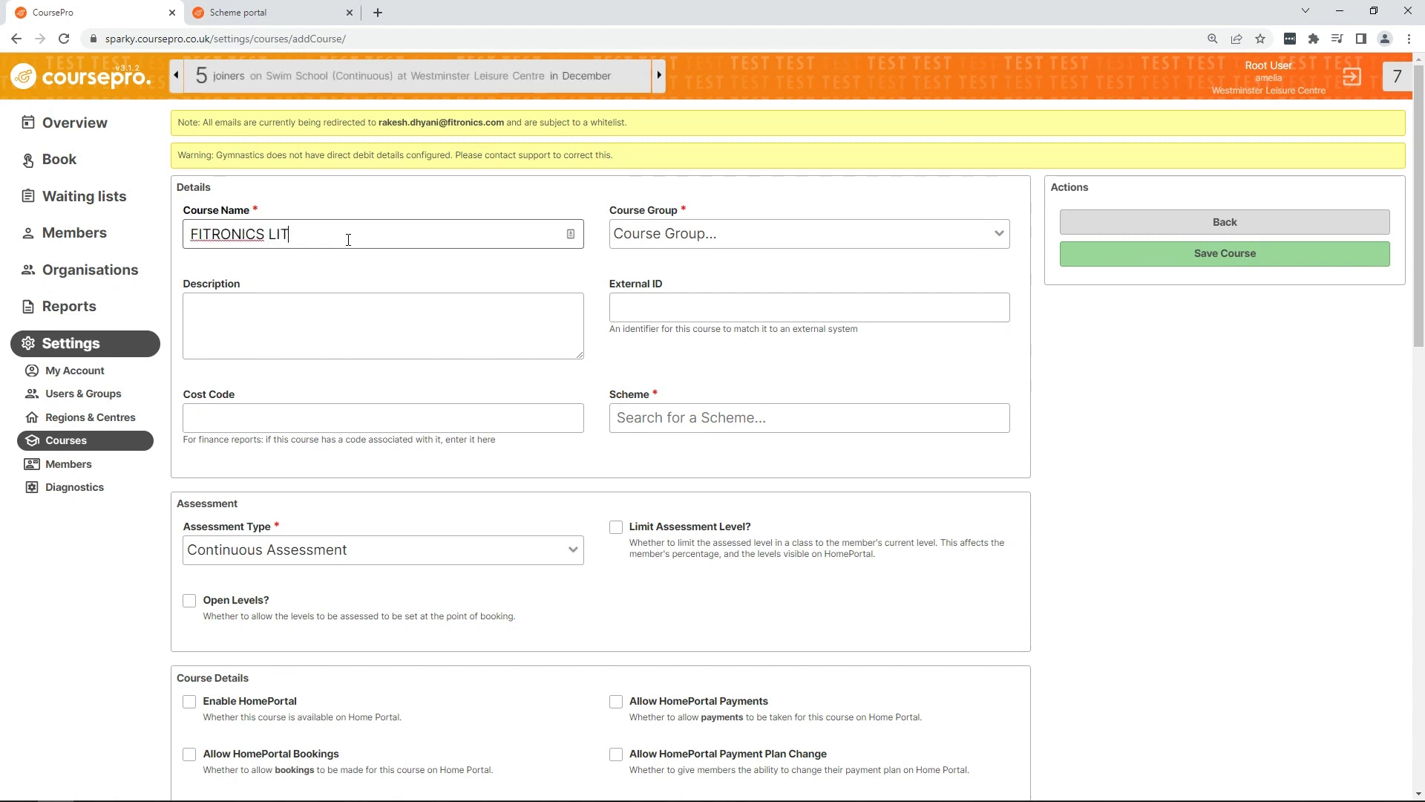
{"action": "type", "text": "TLE SWIMMERS"}
Step: Set the course group to Swimming and the scheme to FITRONICS SWIMMERS
{"action": "left_click", "coordinate": [653, 244]}
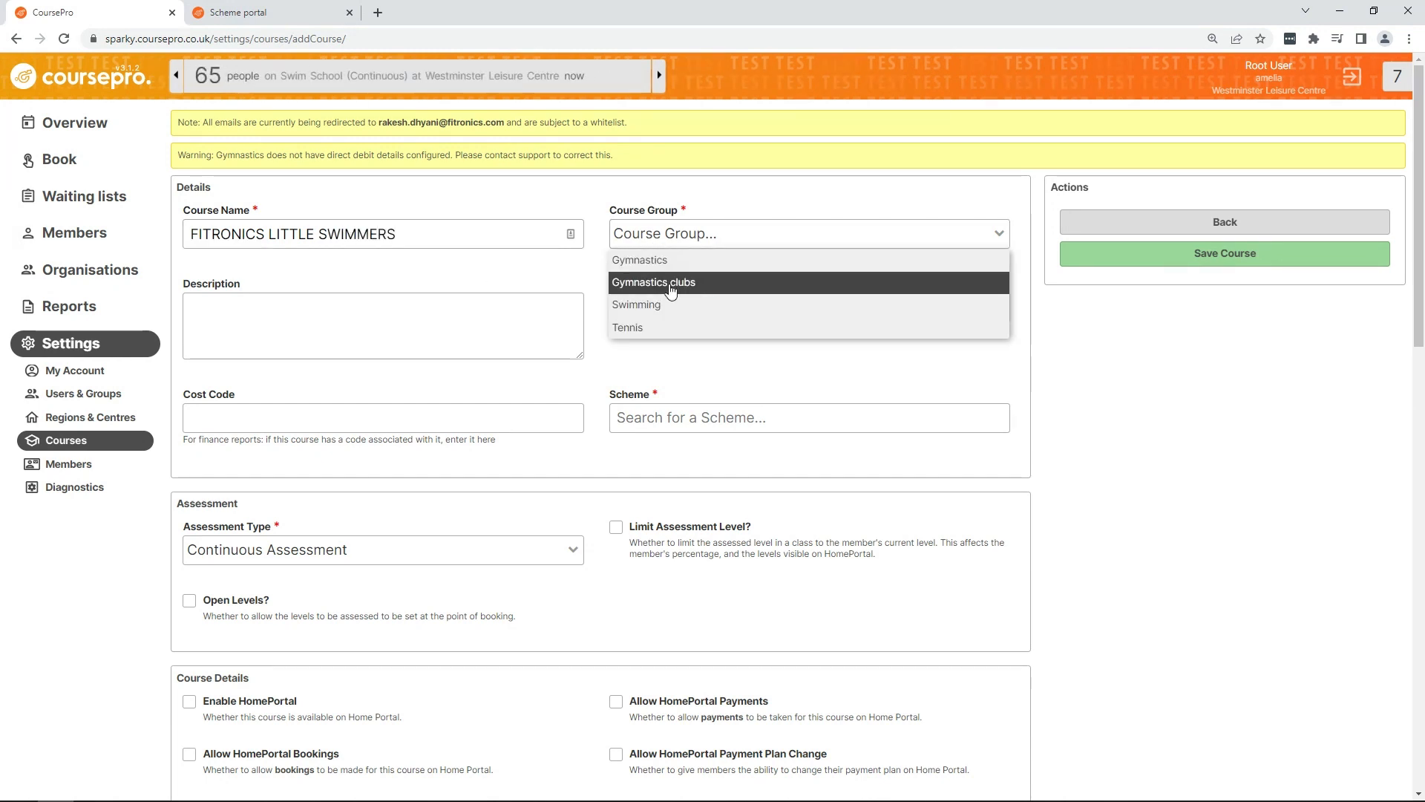
{"action": "left_click", "coordinate": [667, 308]}
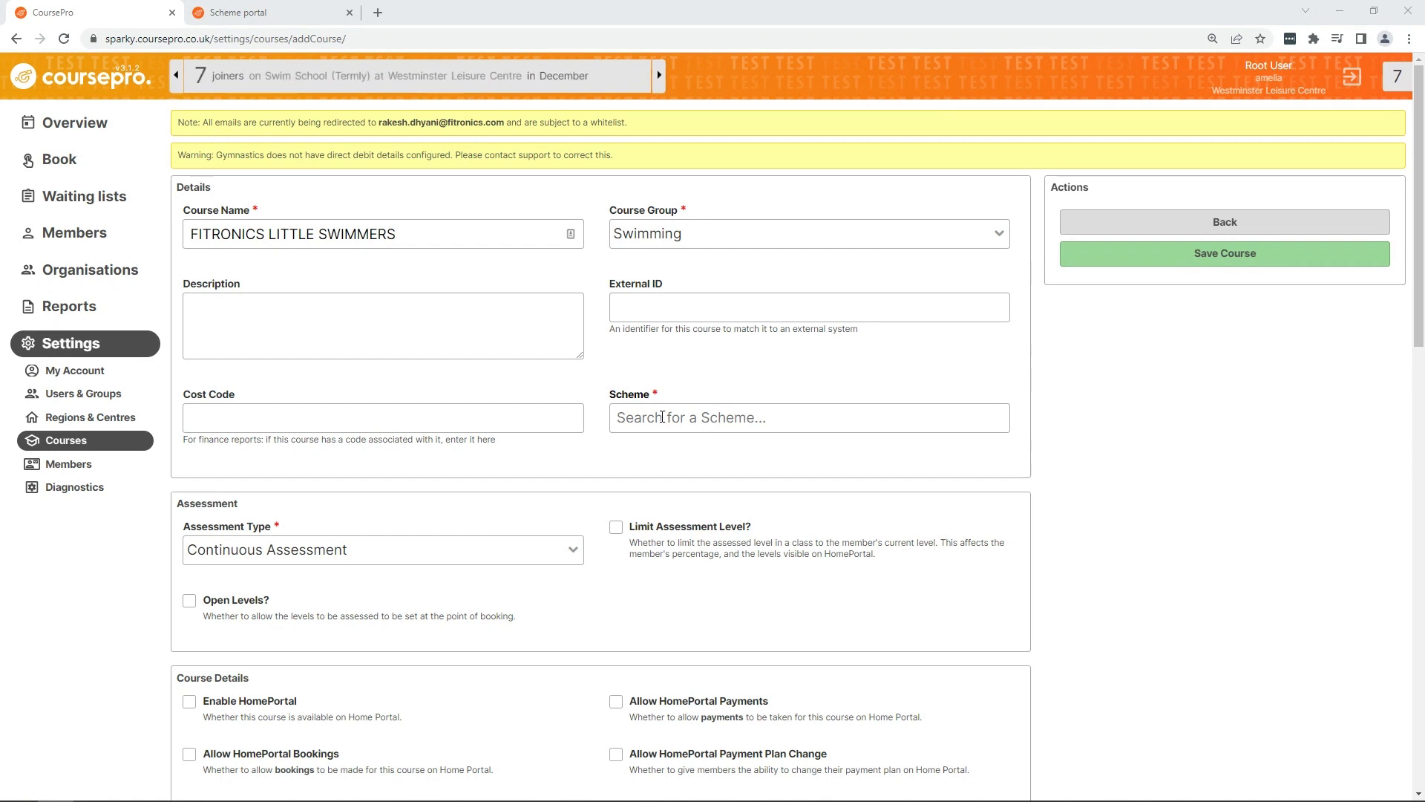
{"action": "left_click", "coordinate": [662, 418]}
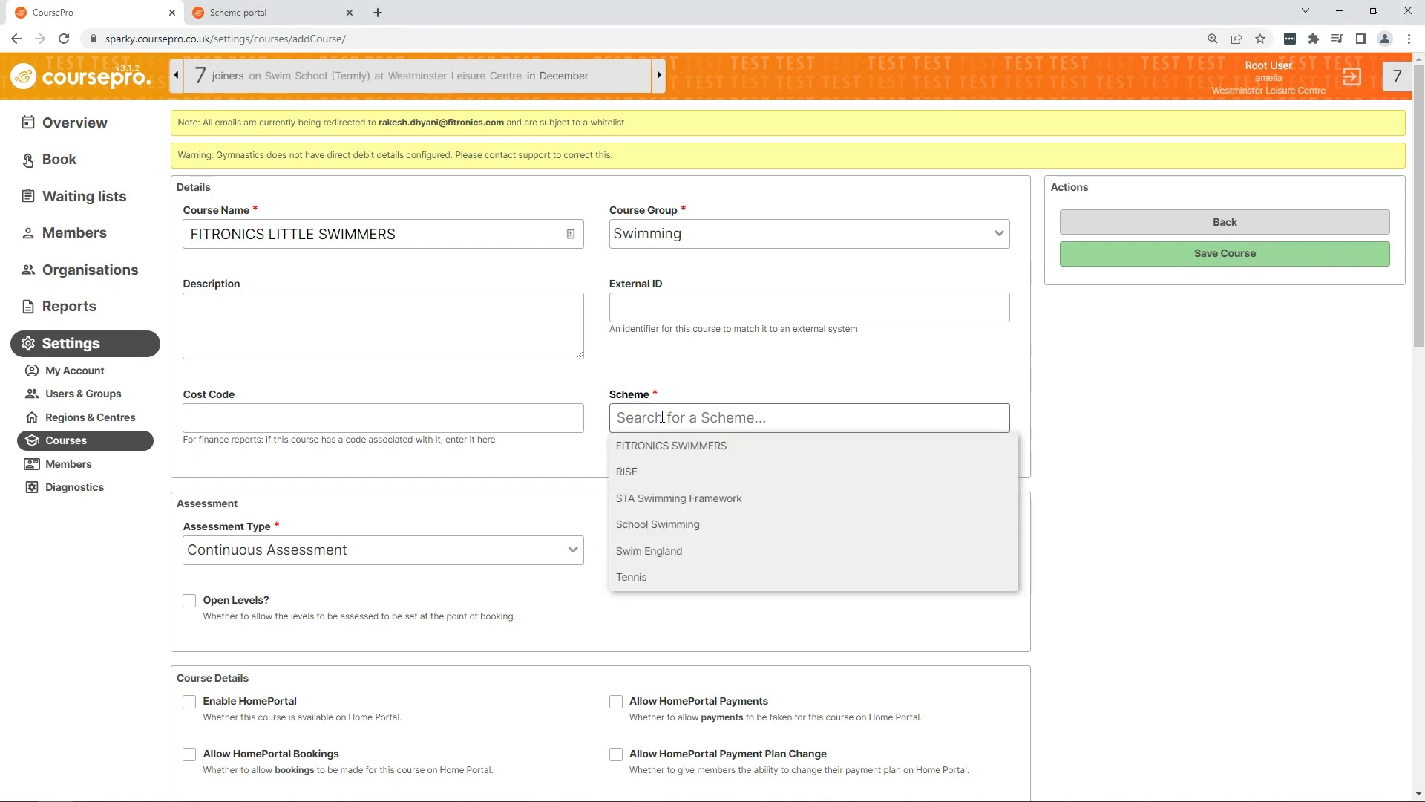
{"action": "left_click", "coordinate": [735, 447]}
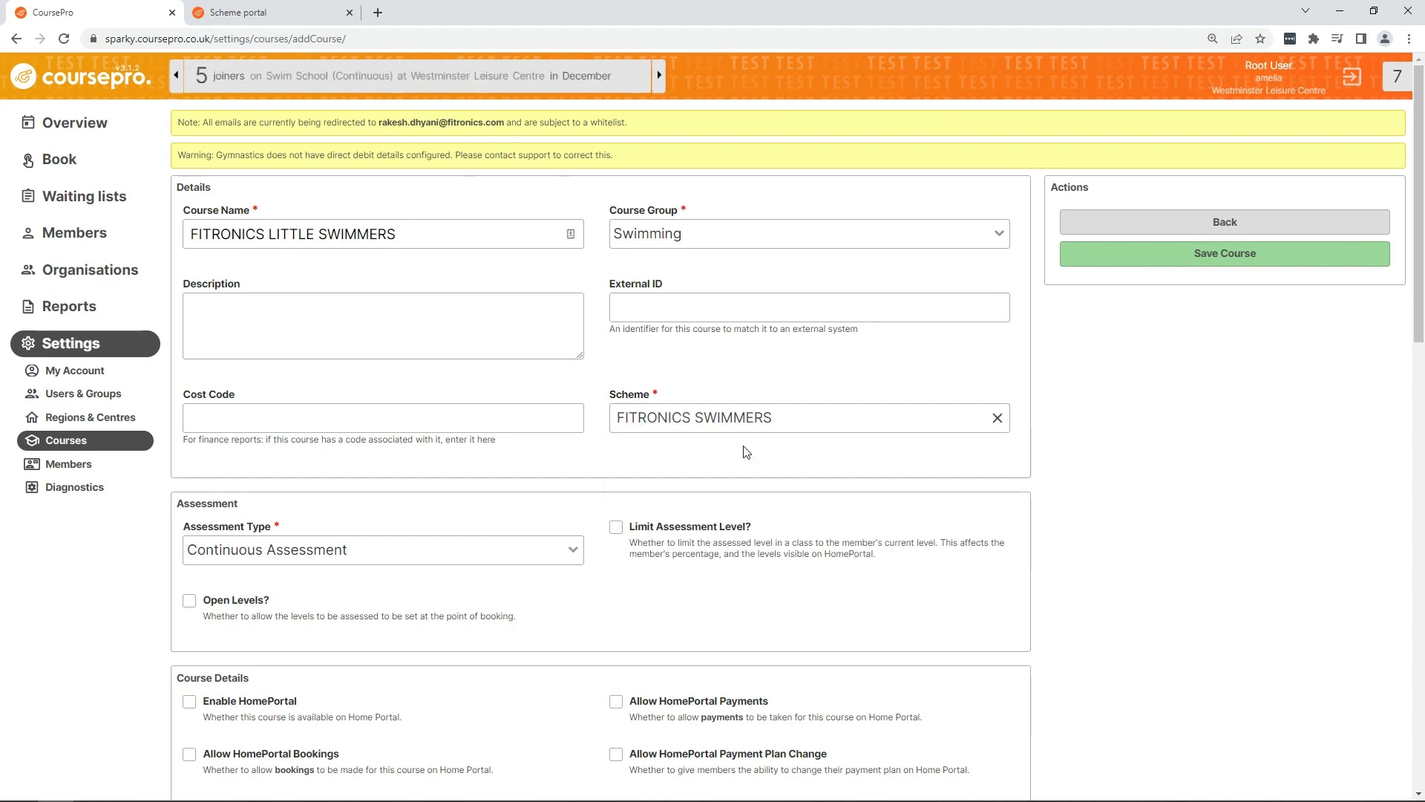
{"action": "scroll", "coordinate": [592, 484], "scroll_direction": "down", "scroll_amount": 4}
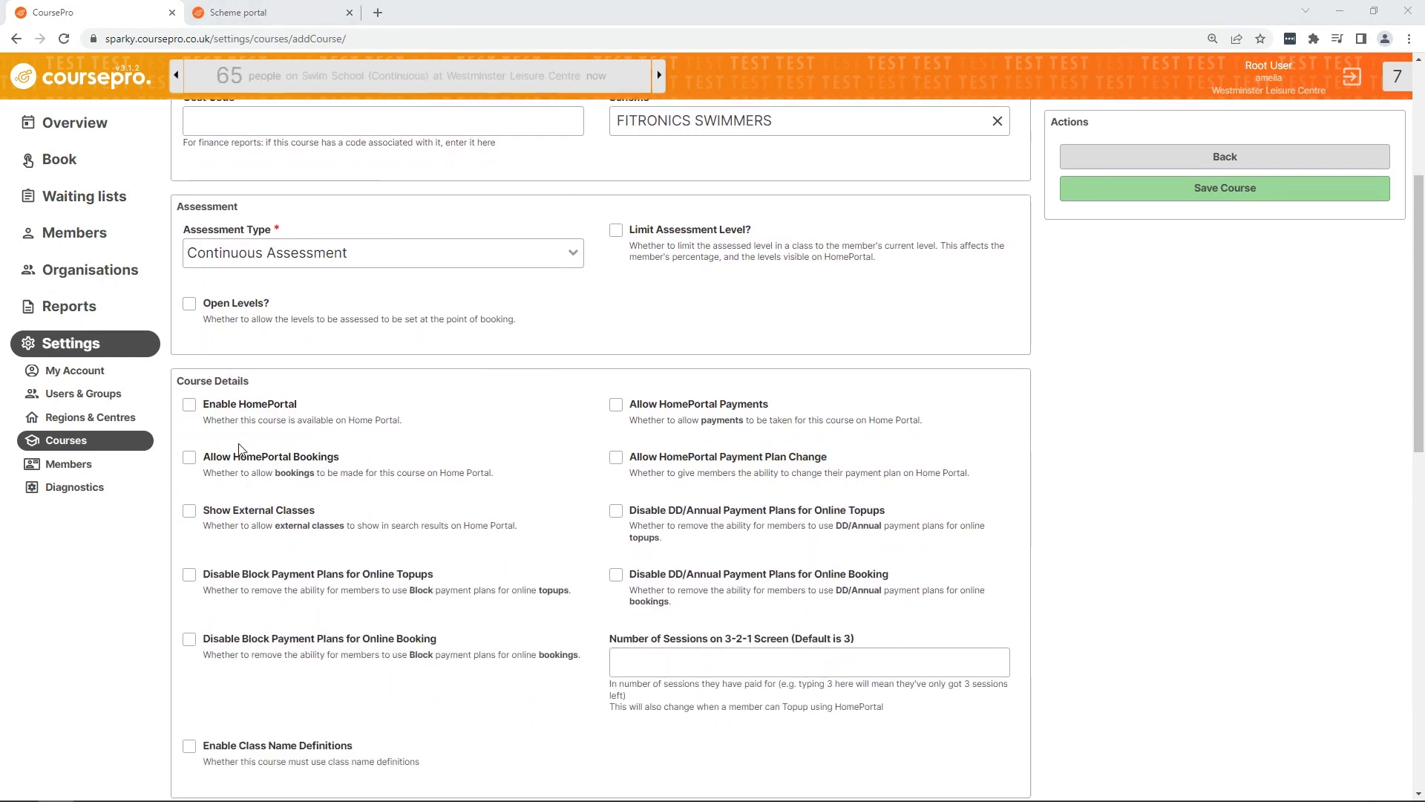
Step: Enable HomePortal, HomePortal payments, class spaces display and HomePortal bookings for the course
{"action": "left_click", "coordinate": [243, 411]}
{"action": "left_click", "coordinate": [291, 462]}
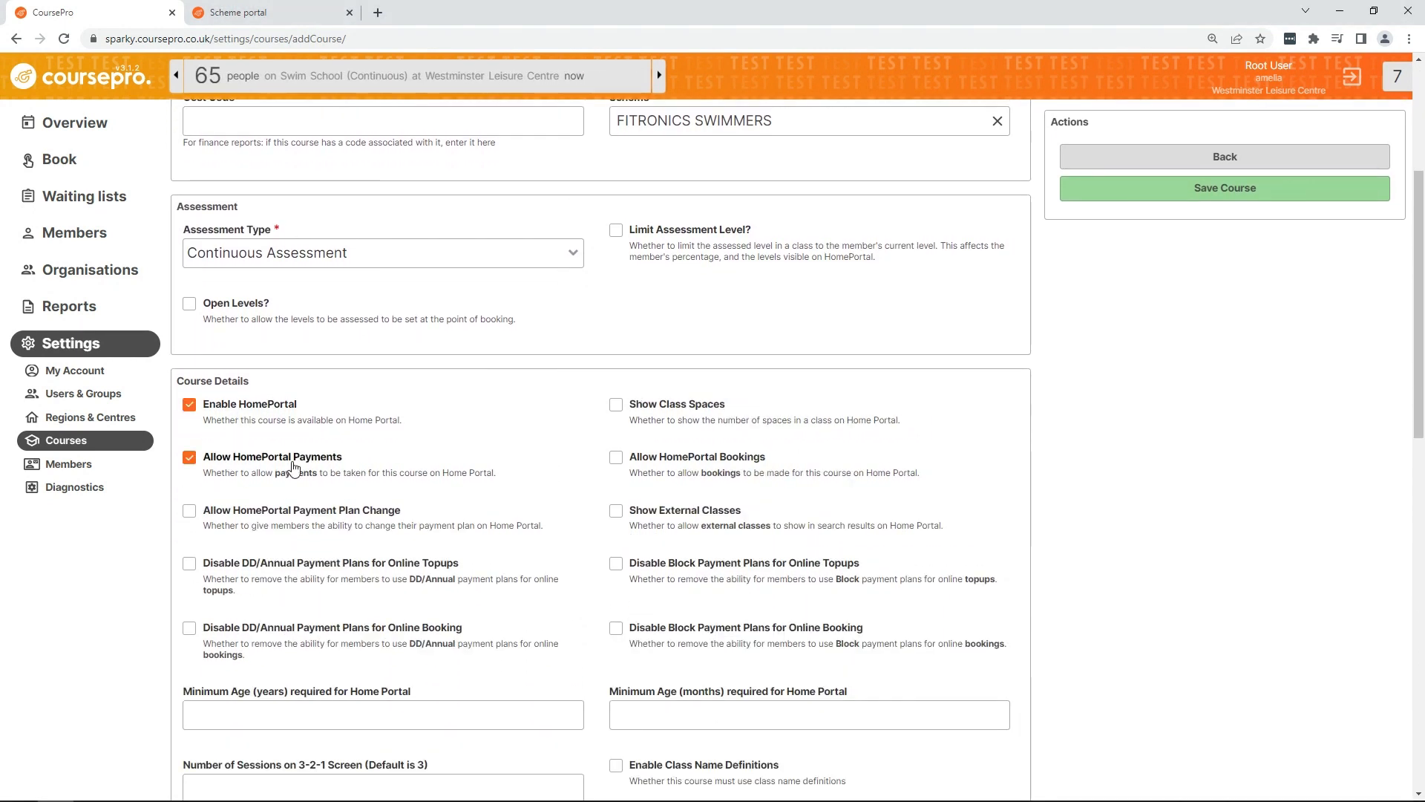
{"action": "left_click", "coordinate": [674, 408]}
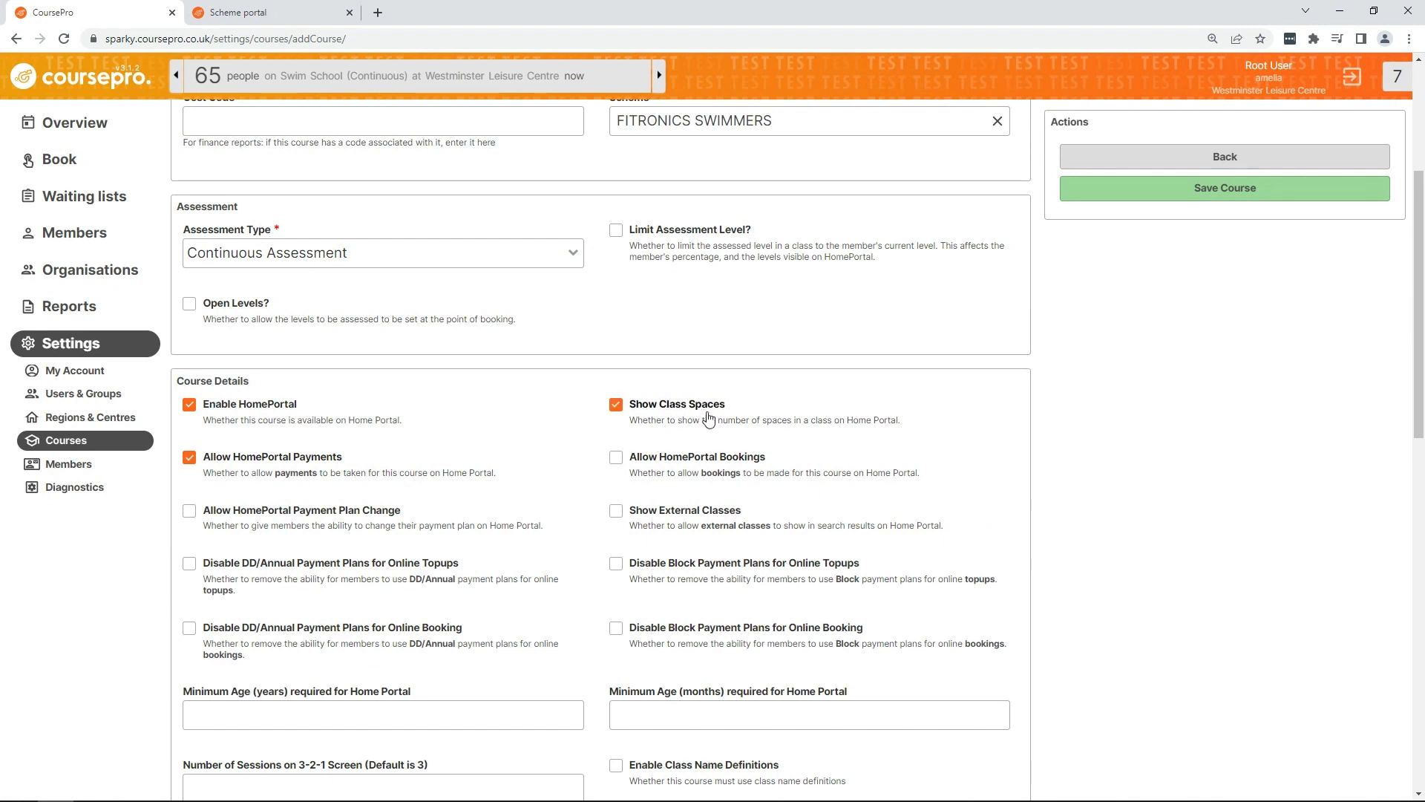
{"action": "left_click", "coordinate": [721, 461]}
Step: Set the number of sessions on the 3-2-1 screen to 3
{"action": "scroll", "coordinate": [668, 475], "scroll_direction": "down", "scroll_amount": 4}
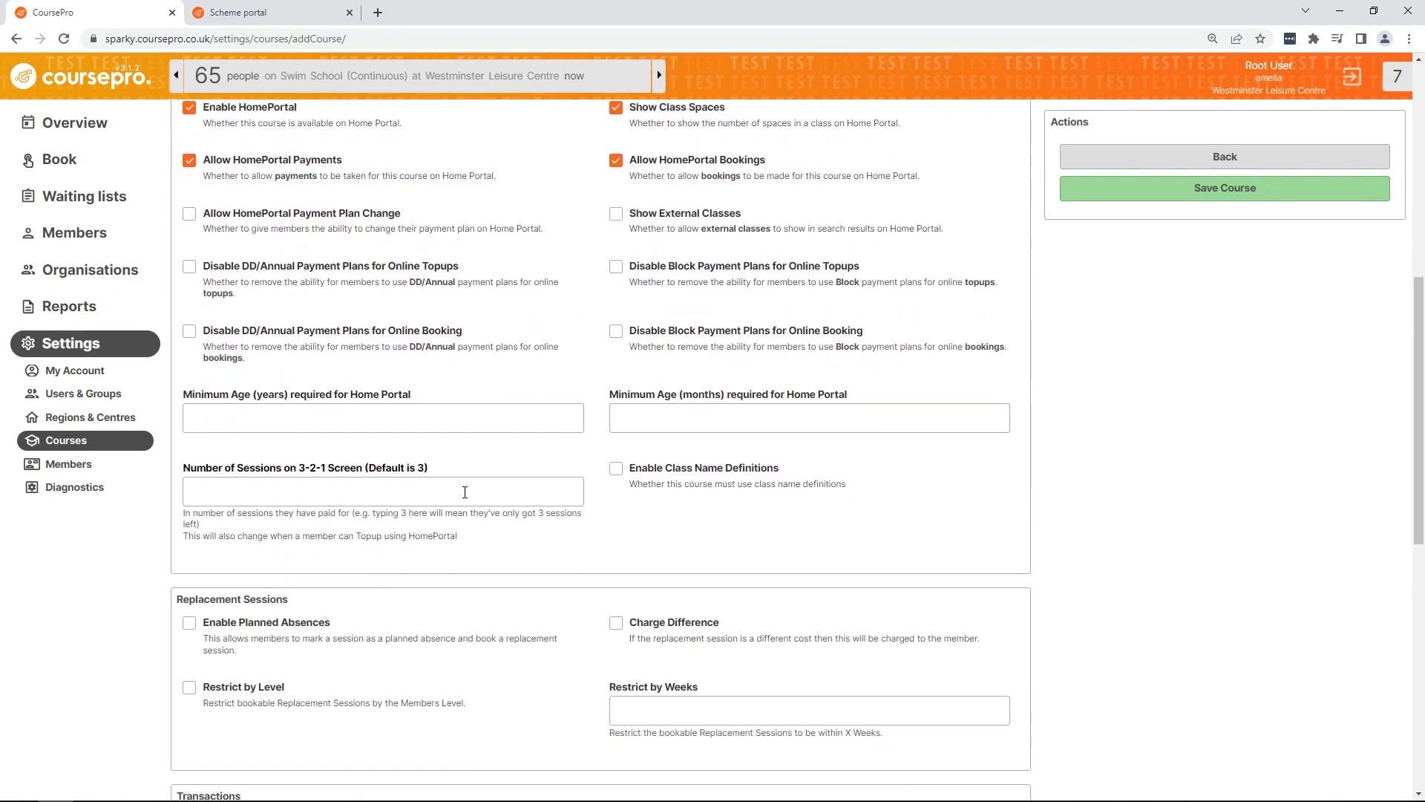
{"action": "left_click", "coordinate": [457, 492]}
{"action": "type", "text": "3"}
{"action": "scroll", "coordinate": [456, 490], "scroll_direction": "down", "scroll_amount": 4}
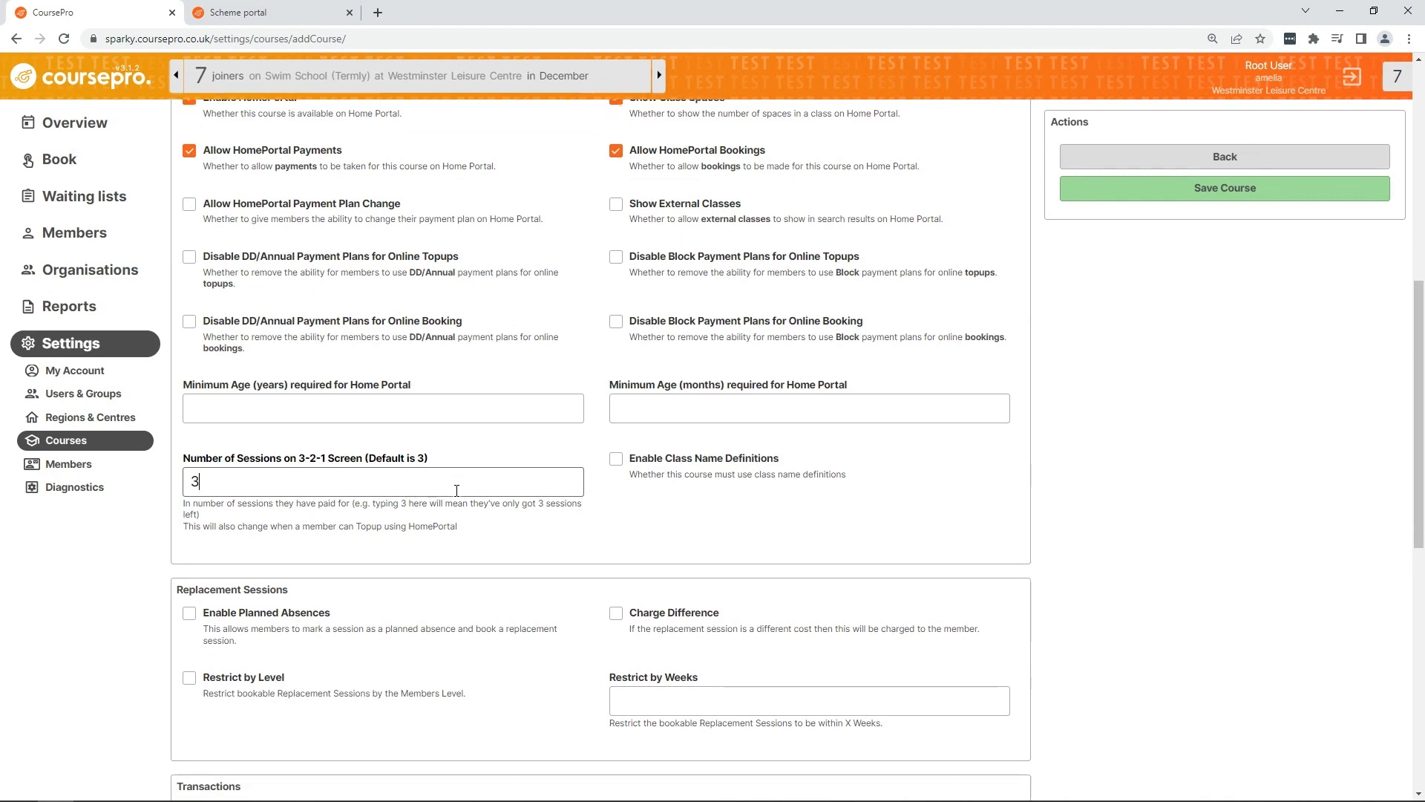
Step: Add Canary Wharf, Castle and Westminster Leisure Centres to the centres where the course is held
{"action": "scroll", "coordinate": [457, 490], "scroll_direction": "down", "scroll_amount": 5}
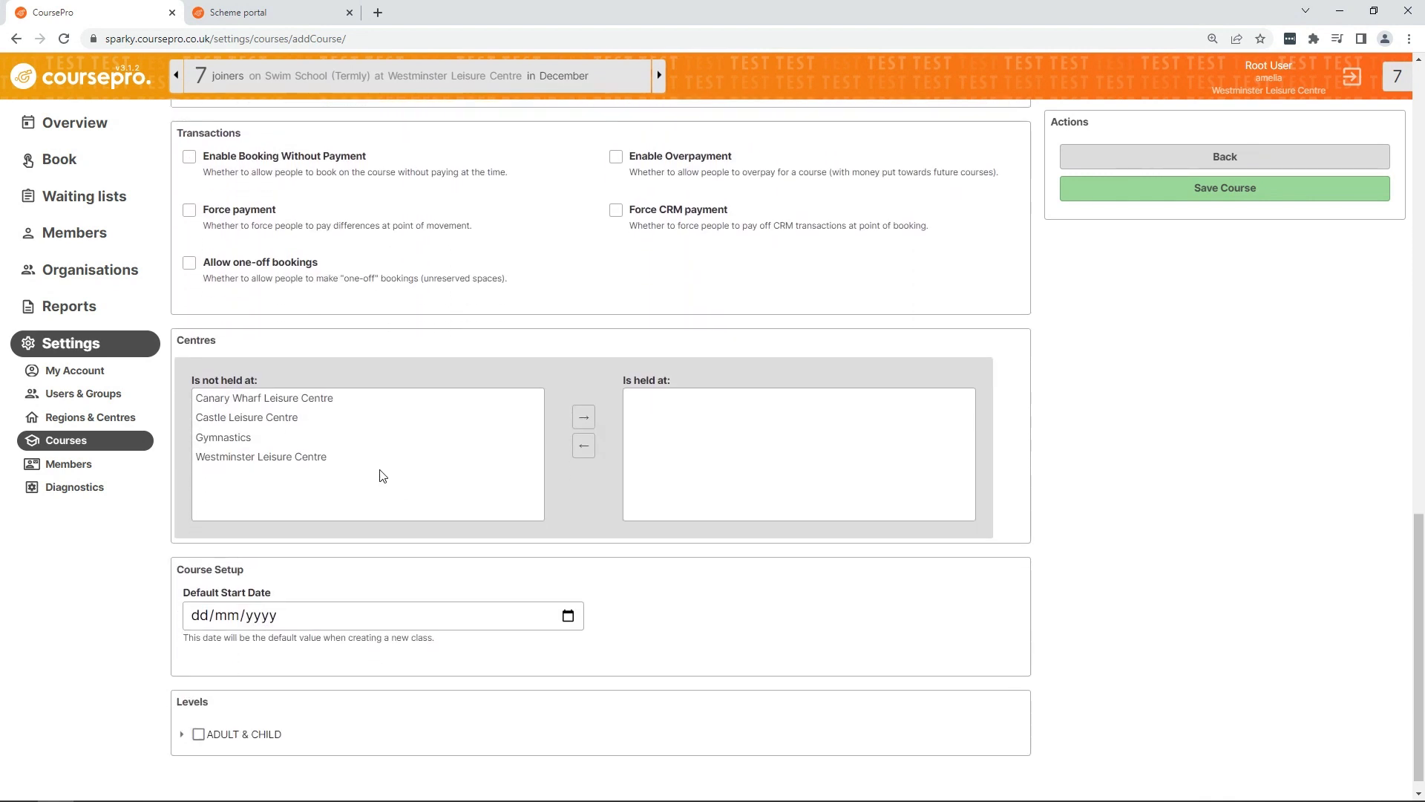
{"action": "left_click", "coordinate": [327, 393]}
{"action": "left_click", "coordinate": [584, 412]}
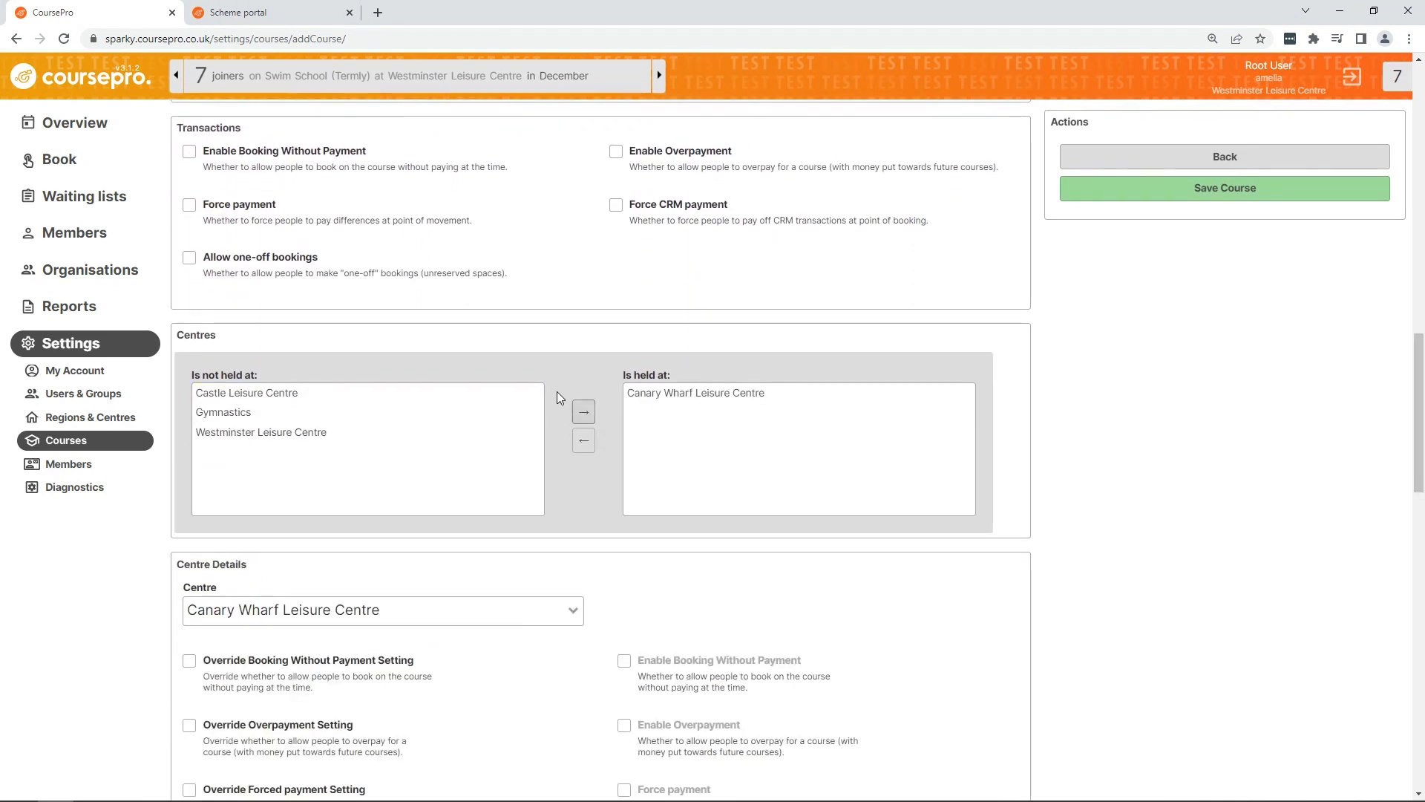
{"action": "left_click", "coordinate": [583, 412]}
{"action": "left_click", "coordinate": [538, 413]}
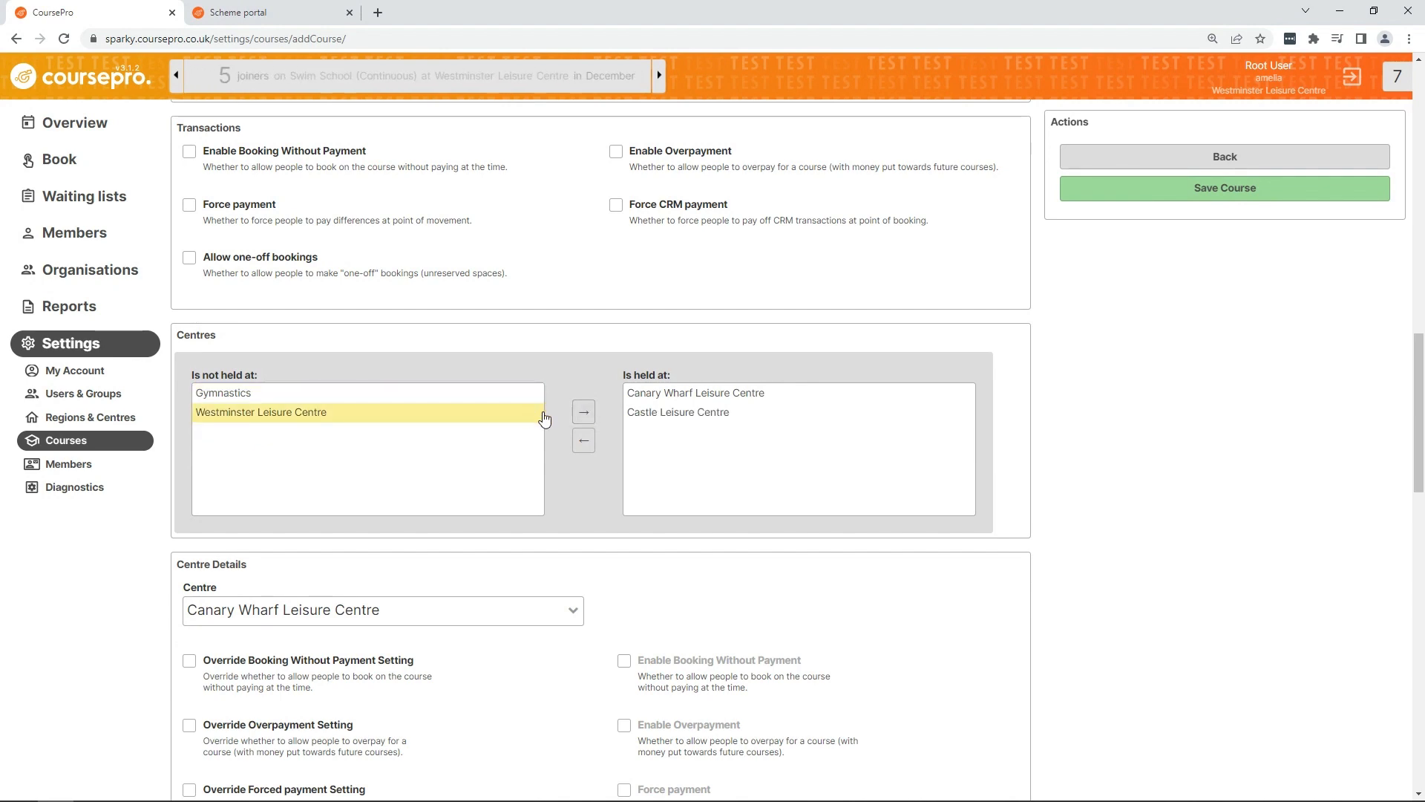
{"action": "left_click", "coordinate": [583, 418]}
Step: Select the ADULT & INFANT level under ADULT & CHILD for the course and save the course
{"action": "scroll", "coordinate": [584, 420], "scroll_direction": "down", "scroll_amount": 10}
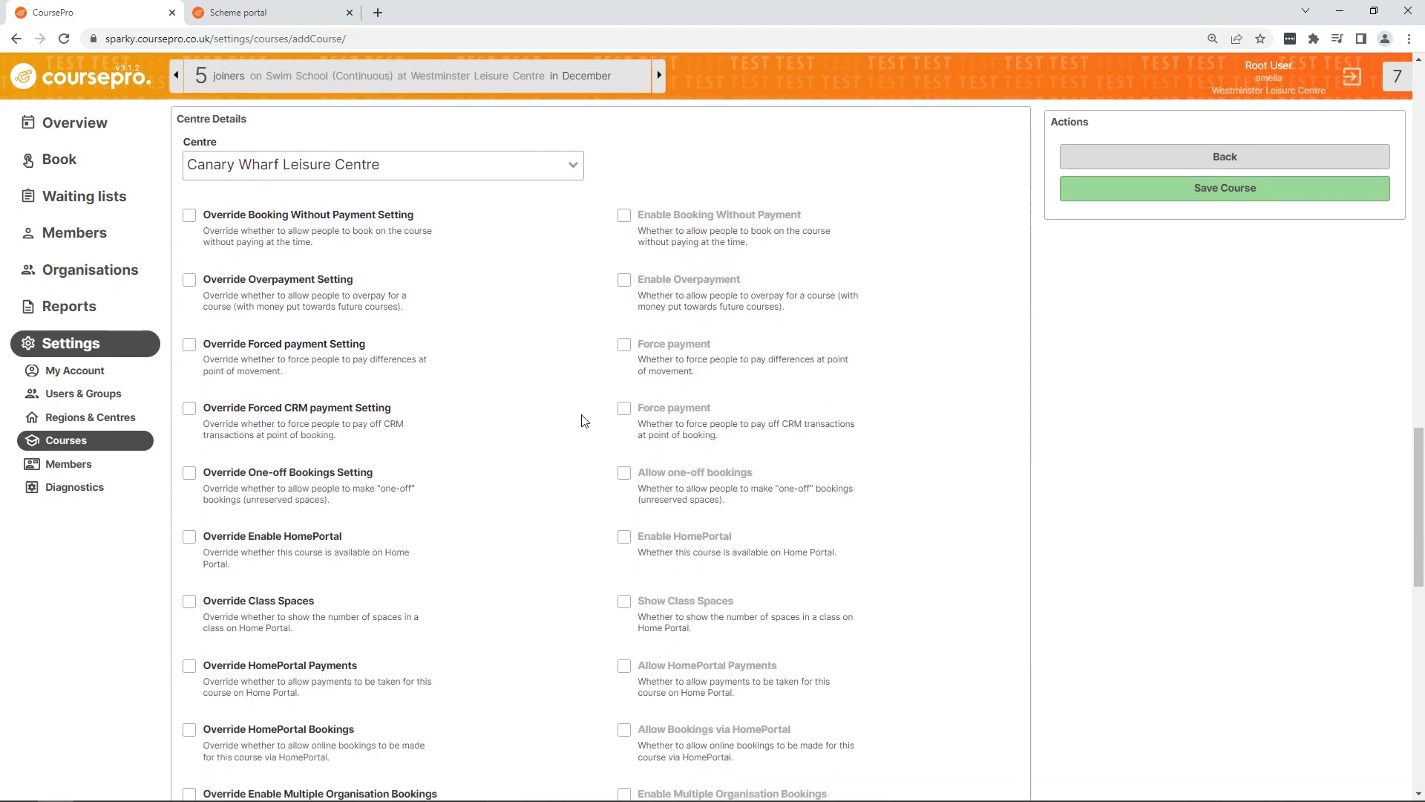
{"action": "scroll", "coordinate": [585, 420], "scroll_direction": "down", "scroll_amount": 8}
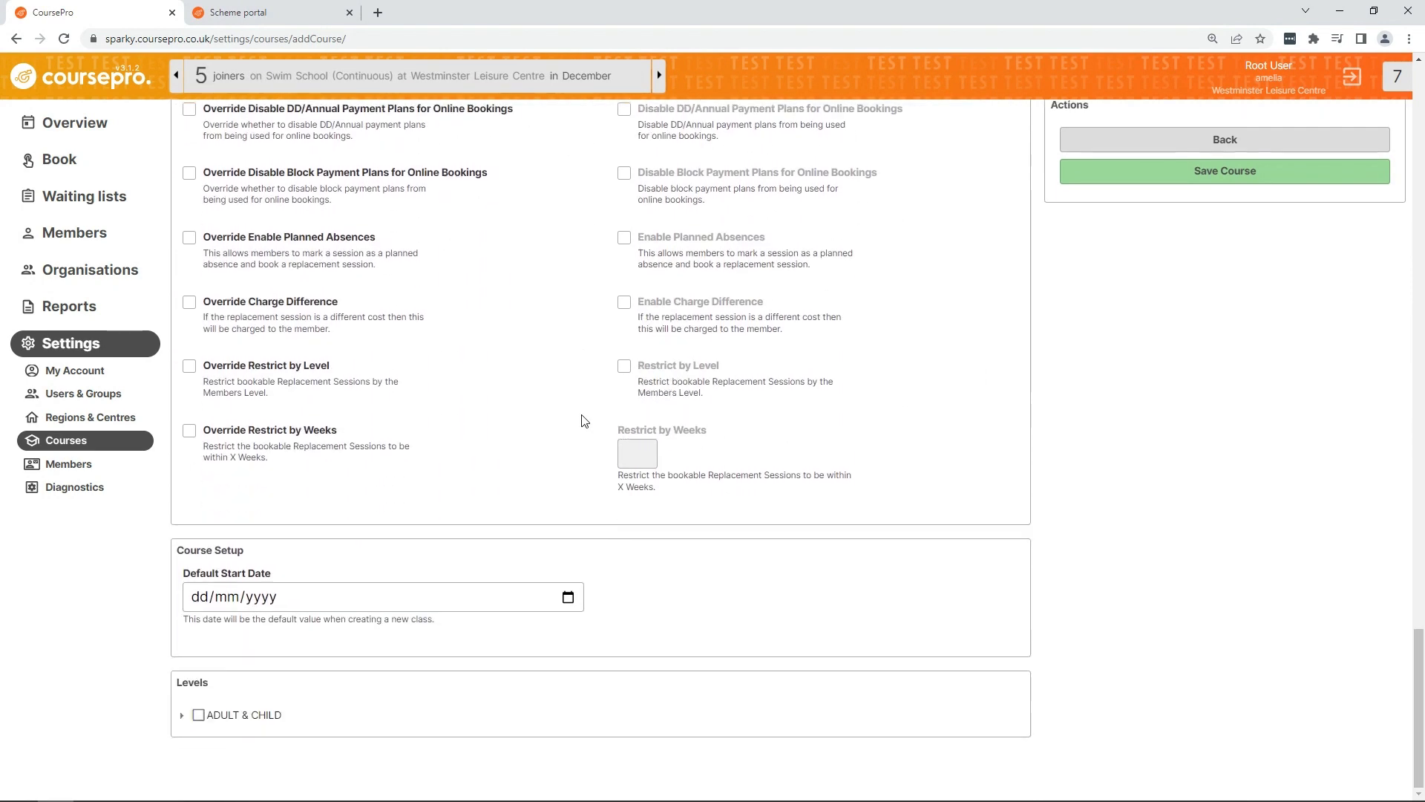
{"action": "left_click", "coordinate": [183, 717]}
{"action": "scroll", "coordinate": [181, 723], "scroll_direction": "down", "scroll_amount": 1}
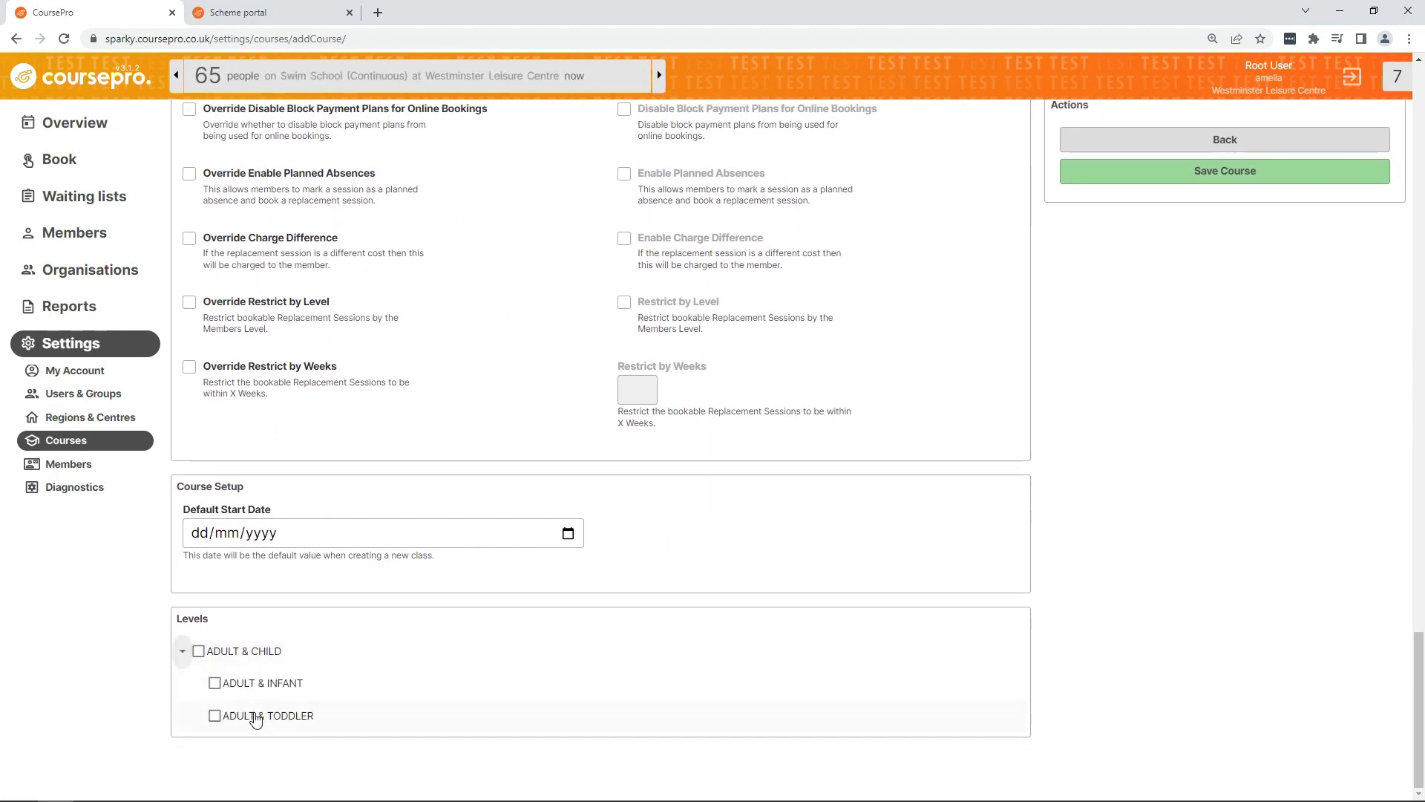
{"action": "left_click", "coordinate": [213, 684]}
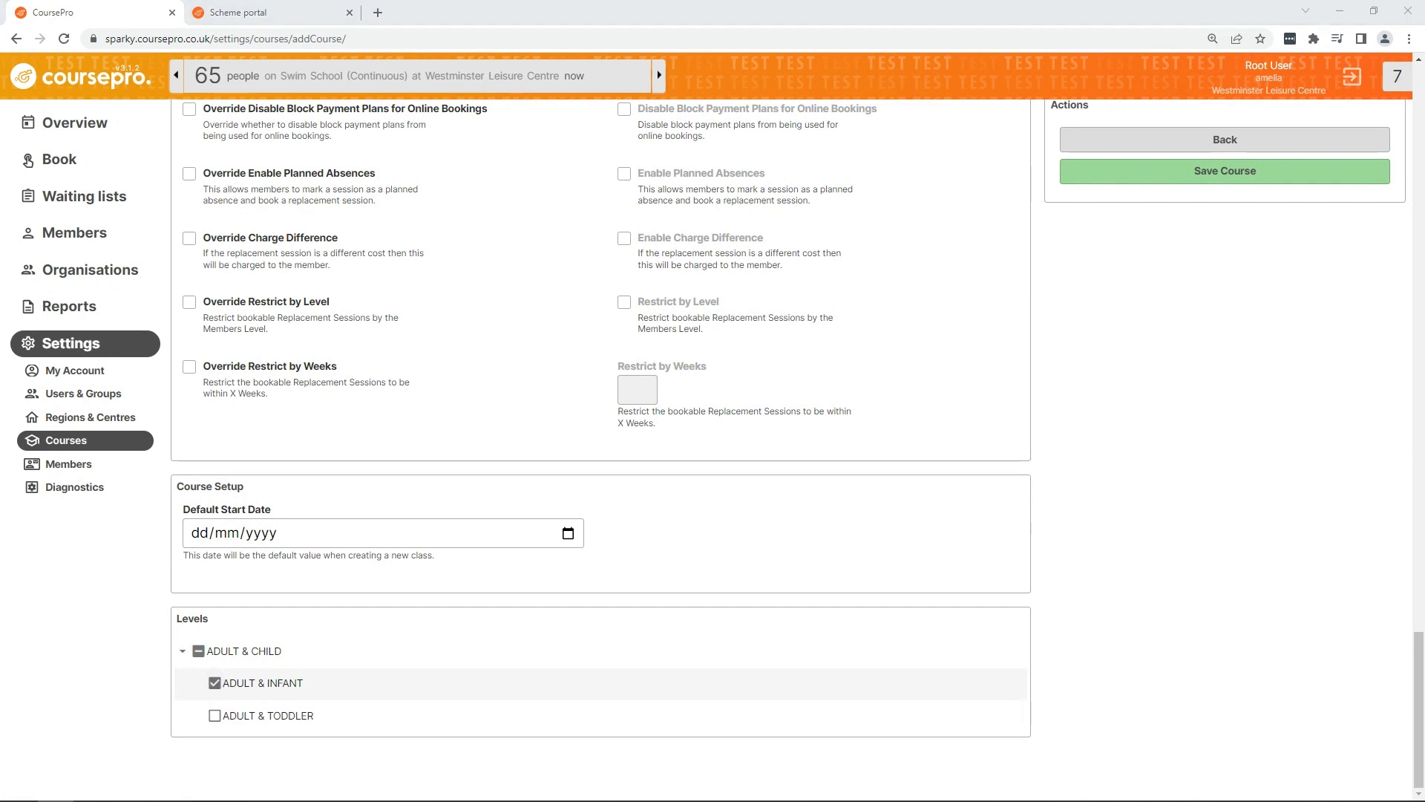
{"action": "left_click", "coordinate": [182, 655]}
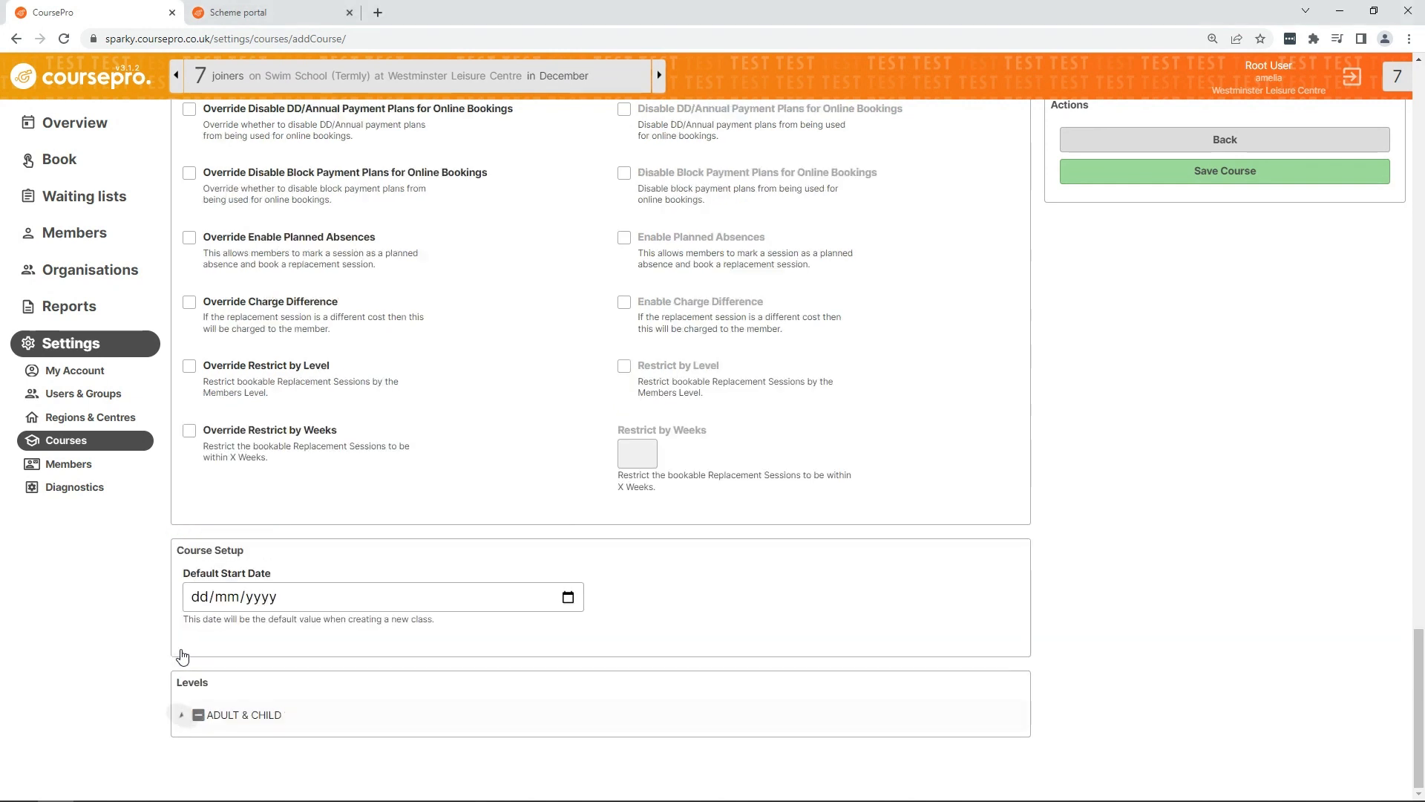
{"action": "left_click", "coordinate": [1276, 180]}
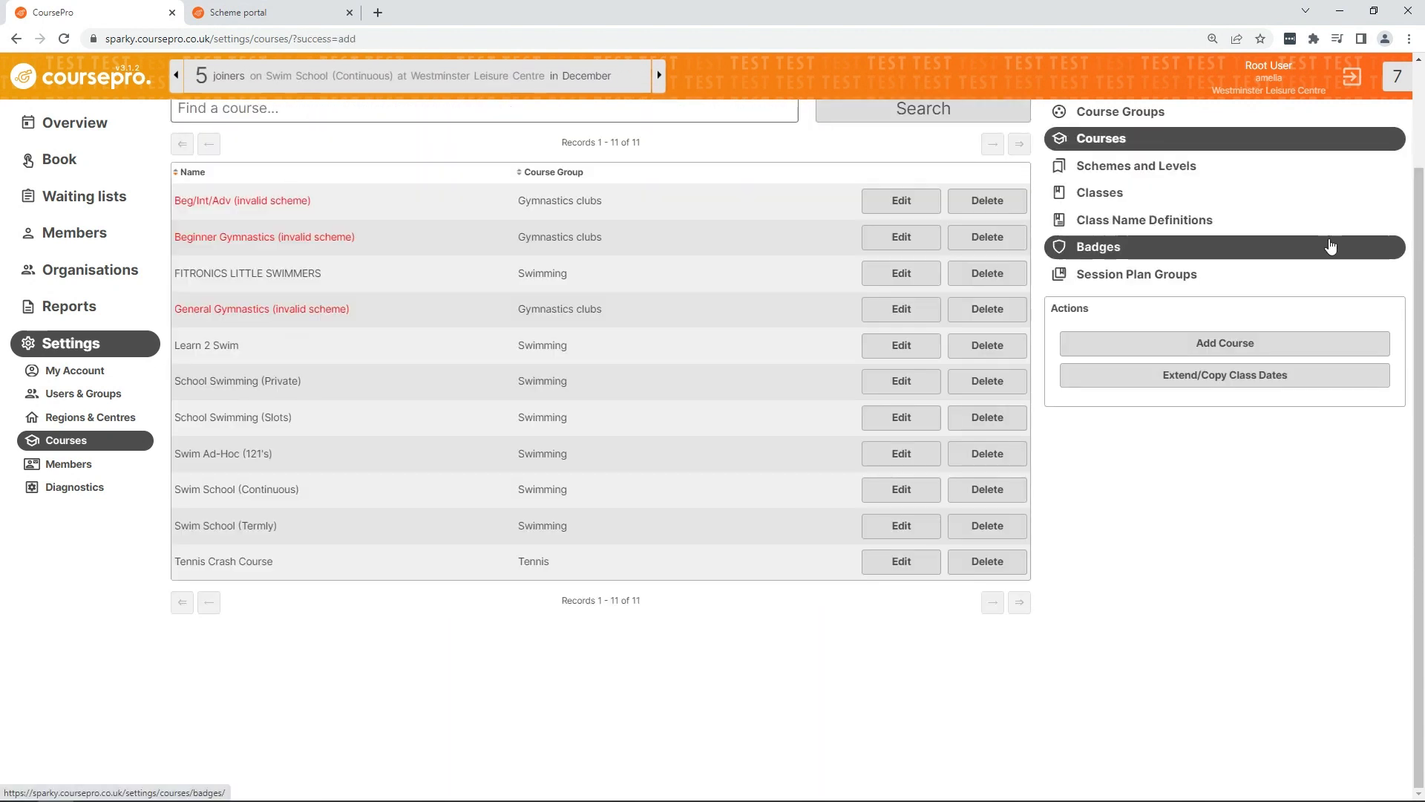
Step: Open the class settings, start a new class, and set its course to FITRONICS LITTLE SWIMMERS
{"action": "left_click", "coordinate": [1121, 194]}
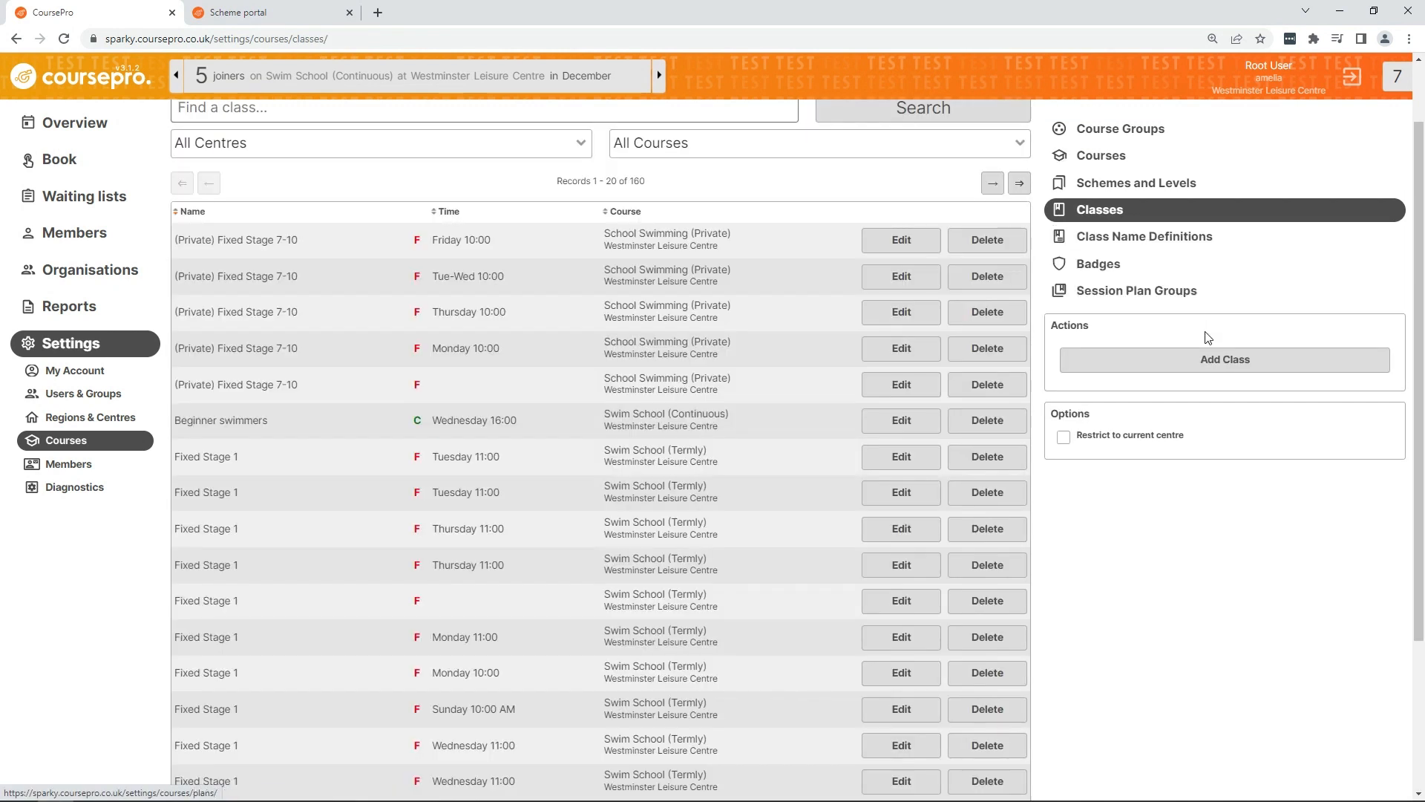
{"action": "left_click", "coordinate": [1190, 362]}
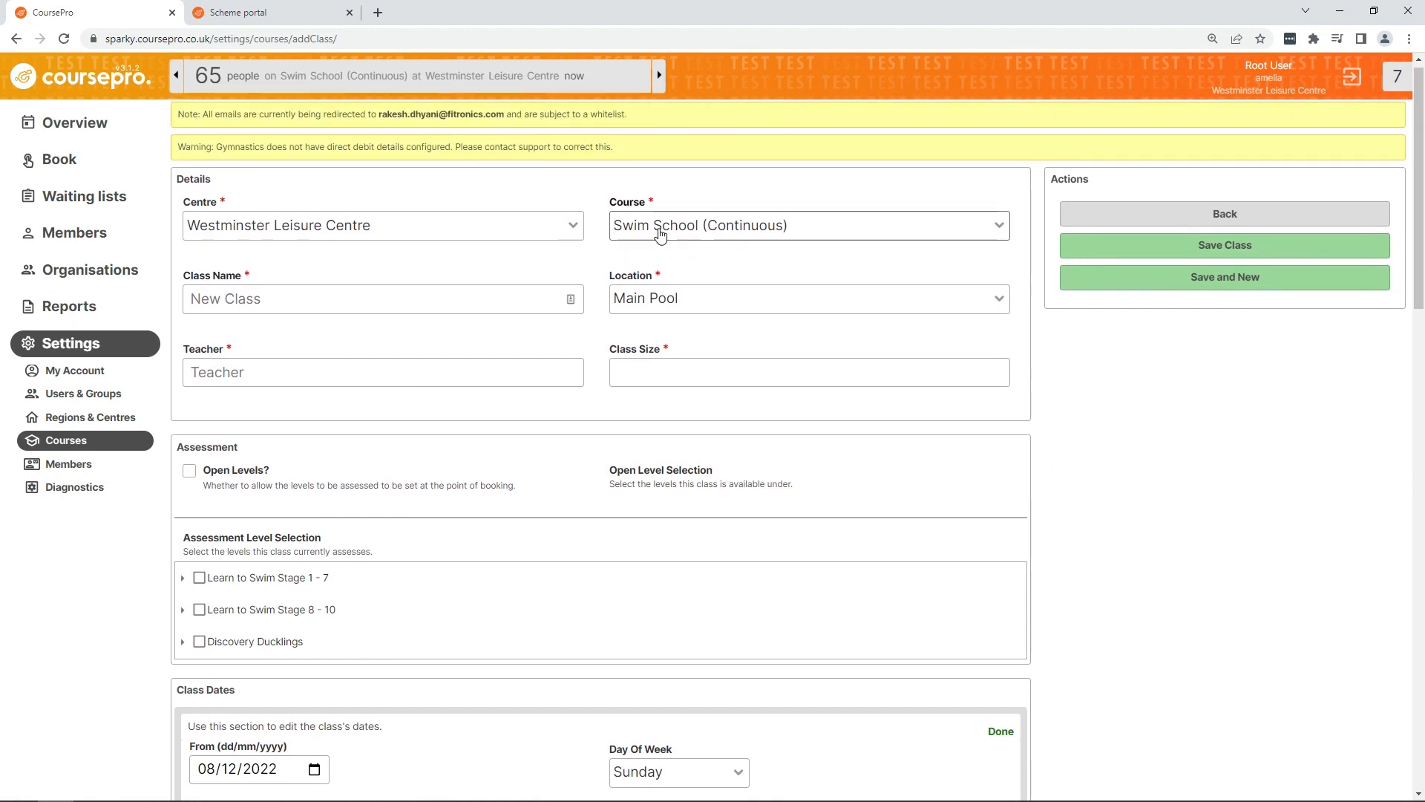
{"action": "left_click", "coordinate": [651, 232]}
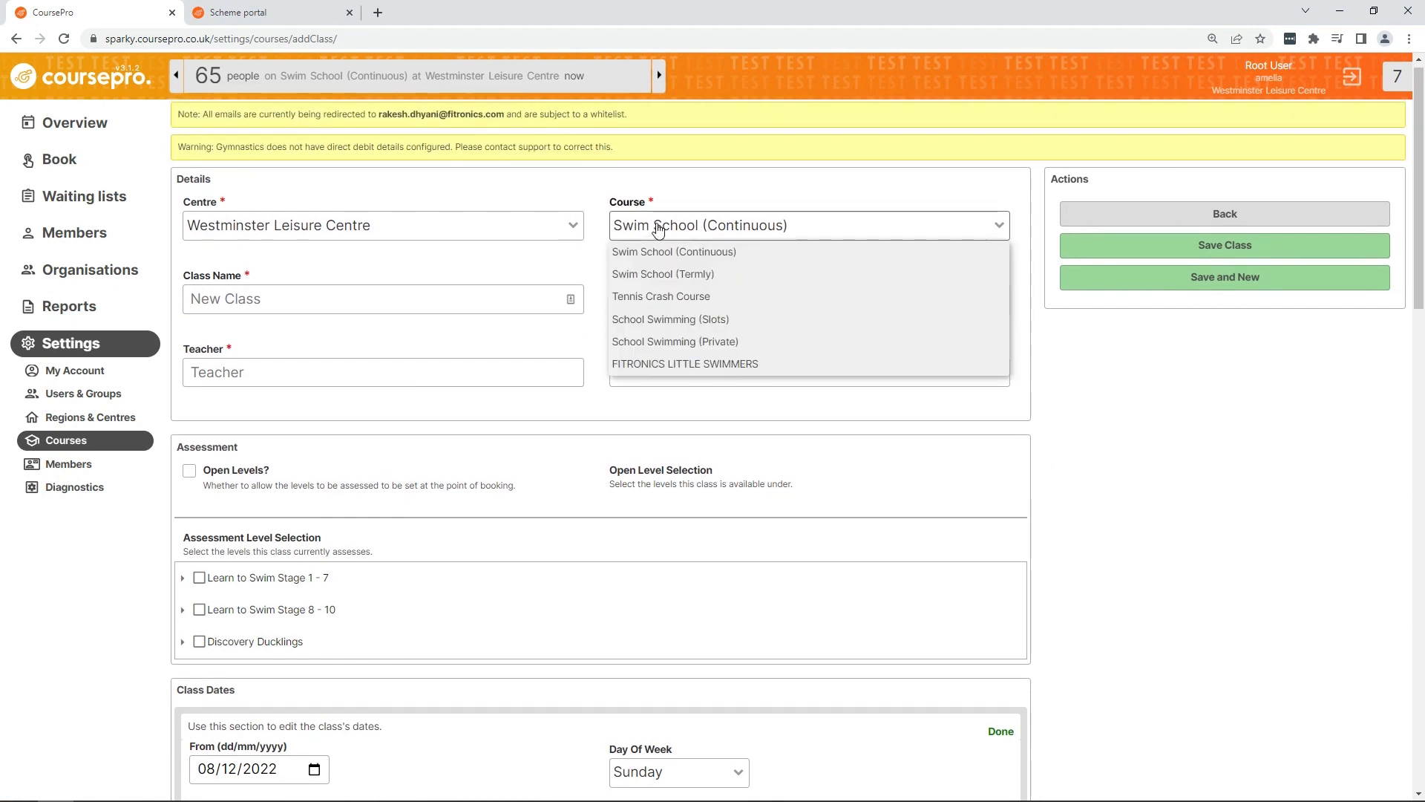
{"action": "left_click", "coordinate": [761, 366]}
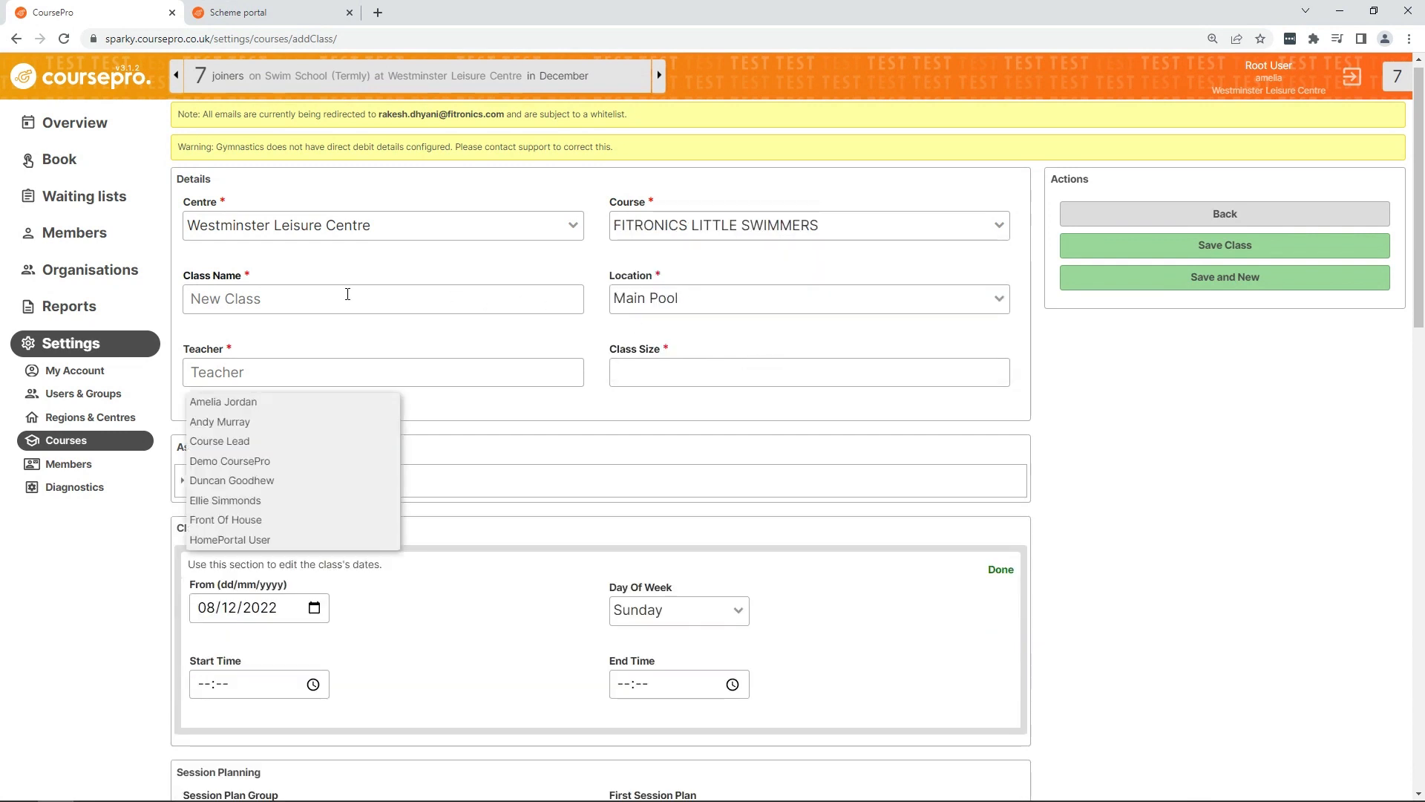
Step: Name the class BABY CLASS and assign a teacher from the staff list
{"action": "left_click", "coordinate": [281, 293]}
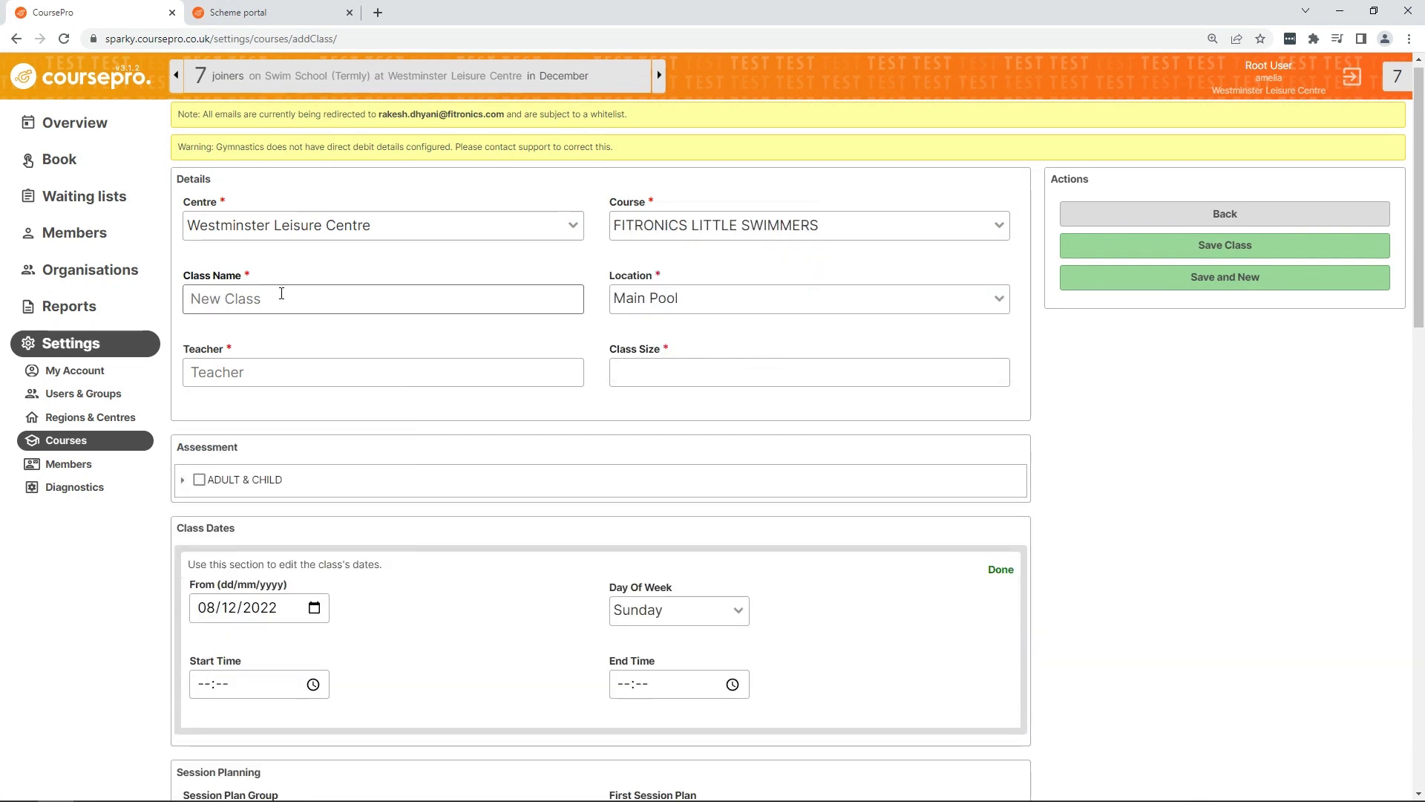
{"action": "type", "text": "BABY CLASS"}
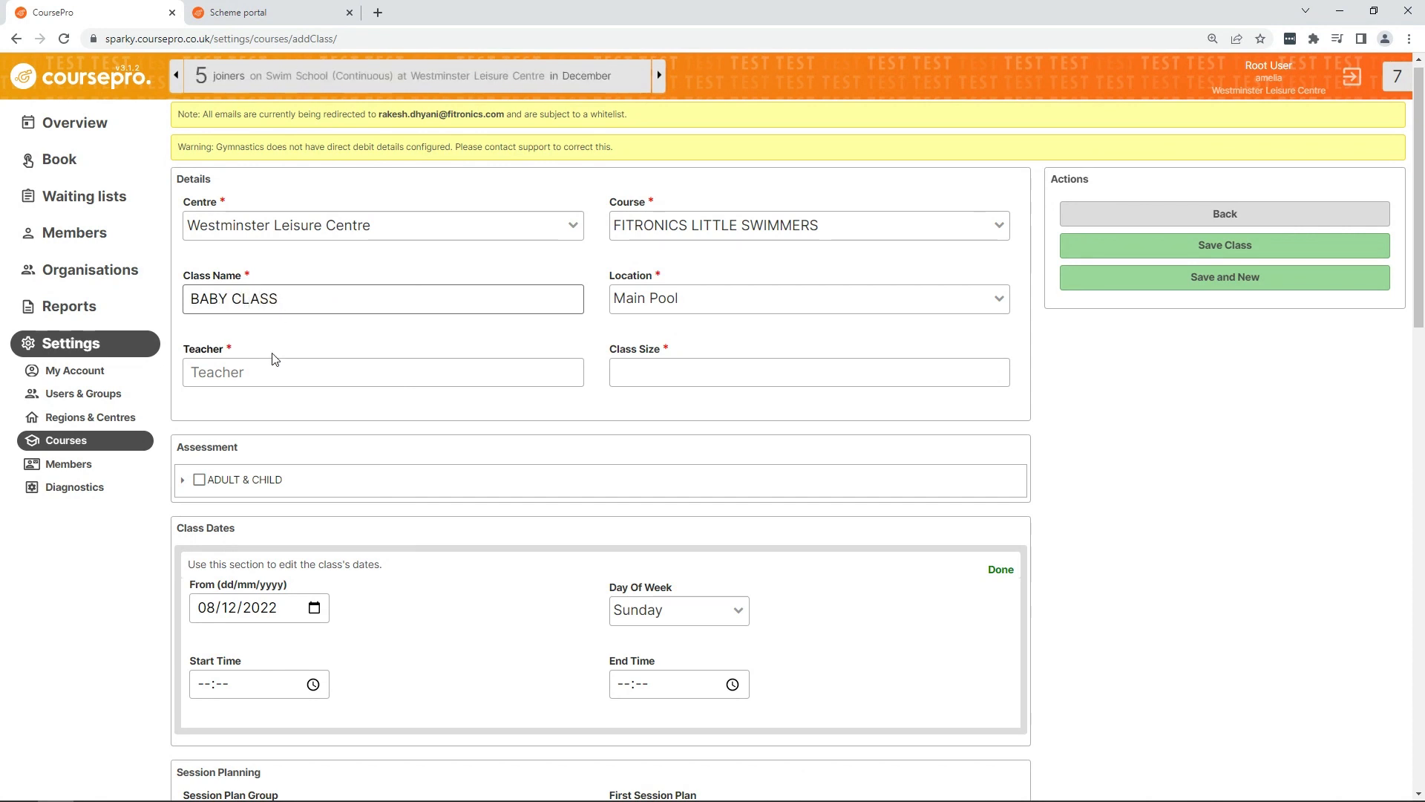
{"action": "left_click", "coordinate": [260, 371]}
{"action": "left_click", "coordinate": [229, 421]}
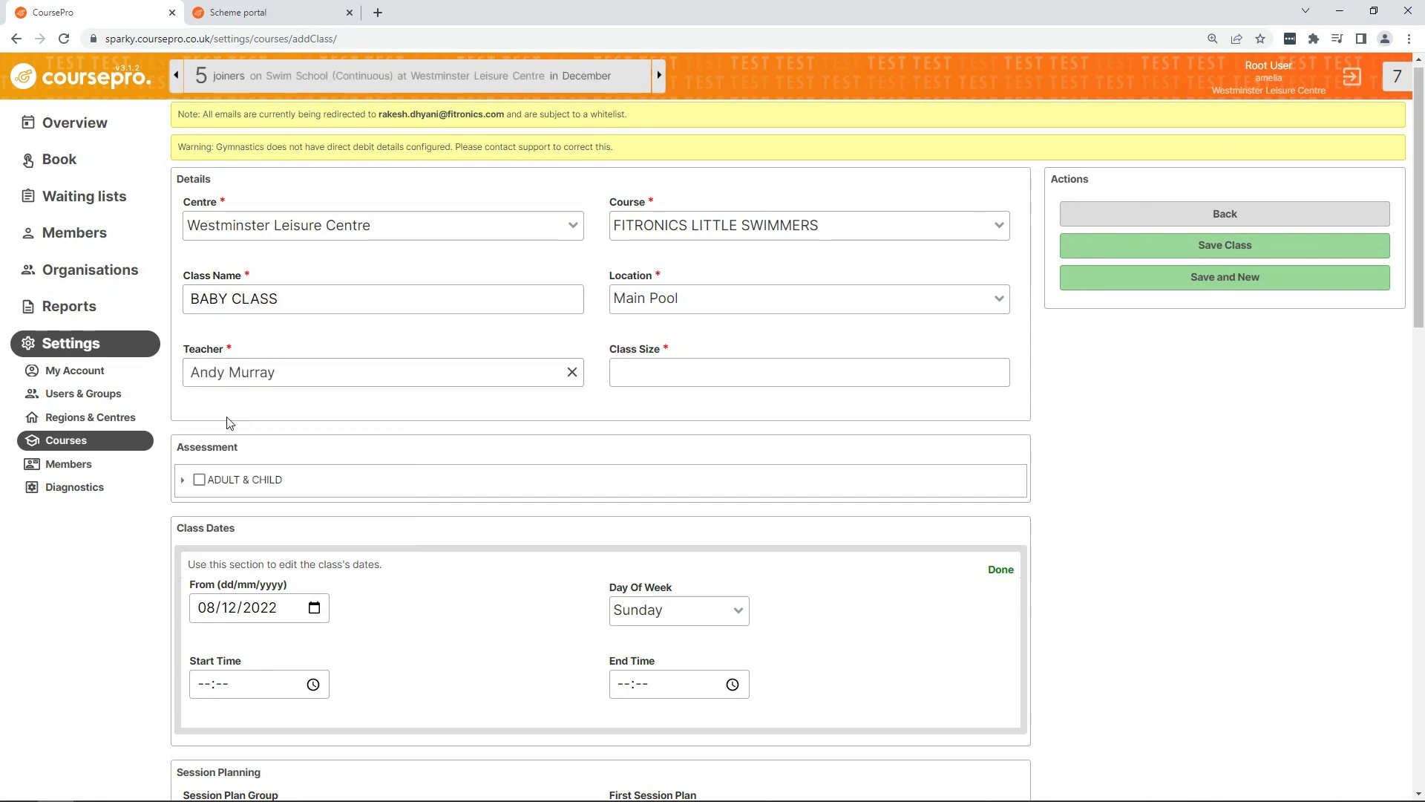
Step: Set the class size to 5 and assess the ADULT & INFANT level under ADULT & CHILD
{"action": "left_click", "coordinate": [649, 379]}
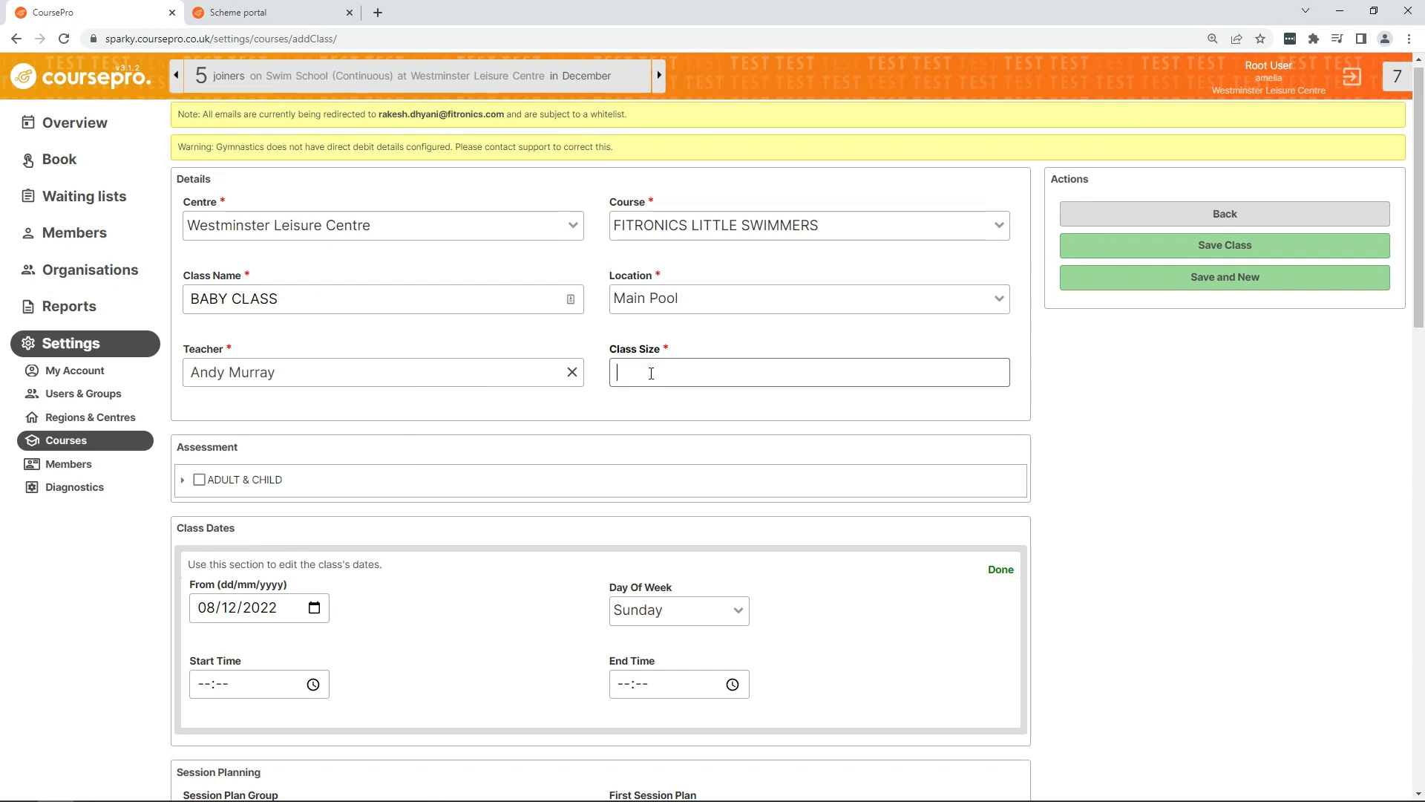
{"action": "type", "text": "5"}
{"action": "scroll", "coordinate": [646, 375], "scroll_direction": "down", "scroll_amount": 2}
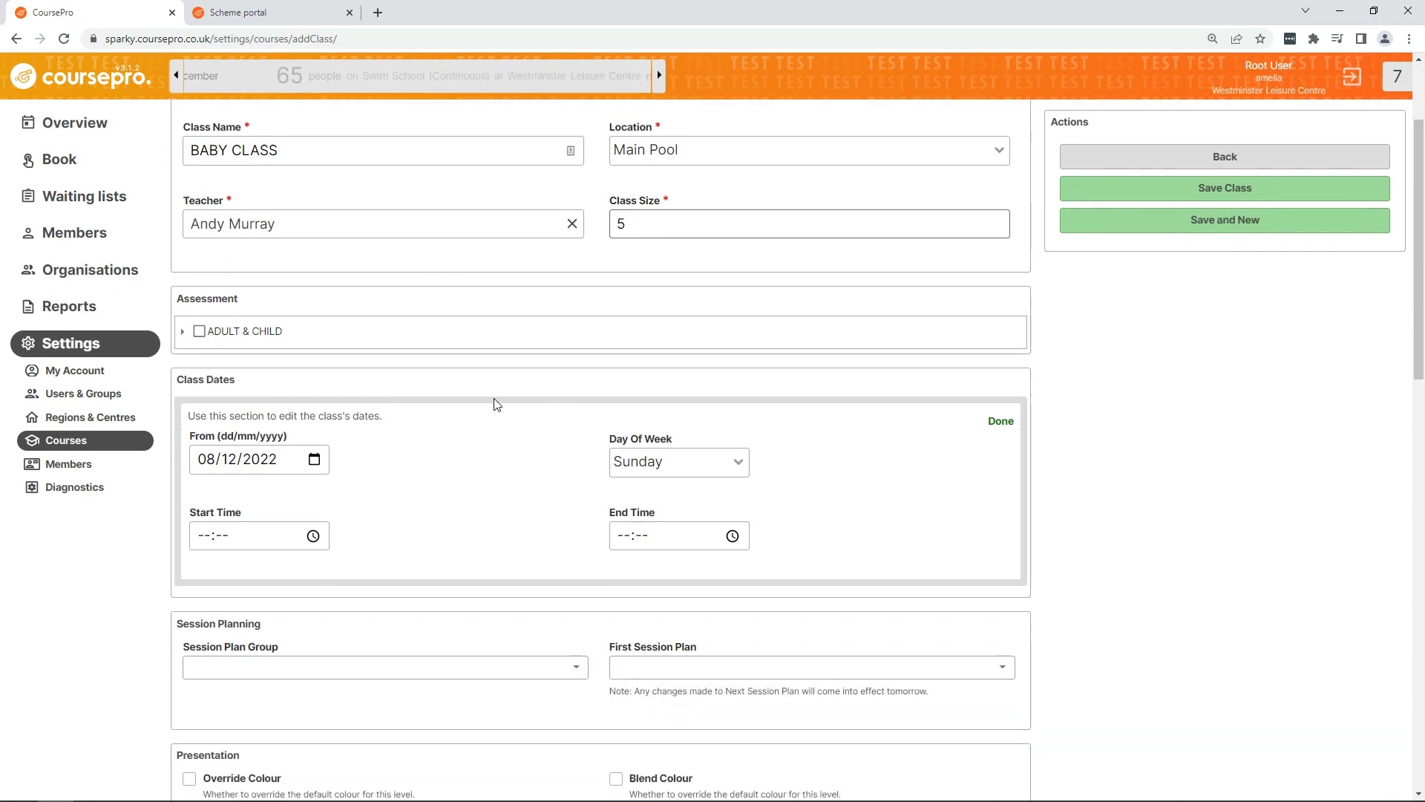
{"action": "left_click", "coordinate": [182, 332]}
{"action": "left_click", "coordinate": [215, 365]}
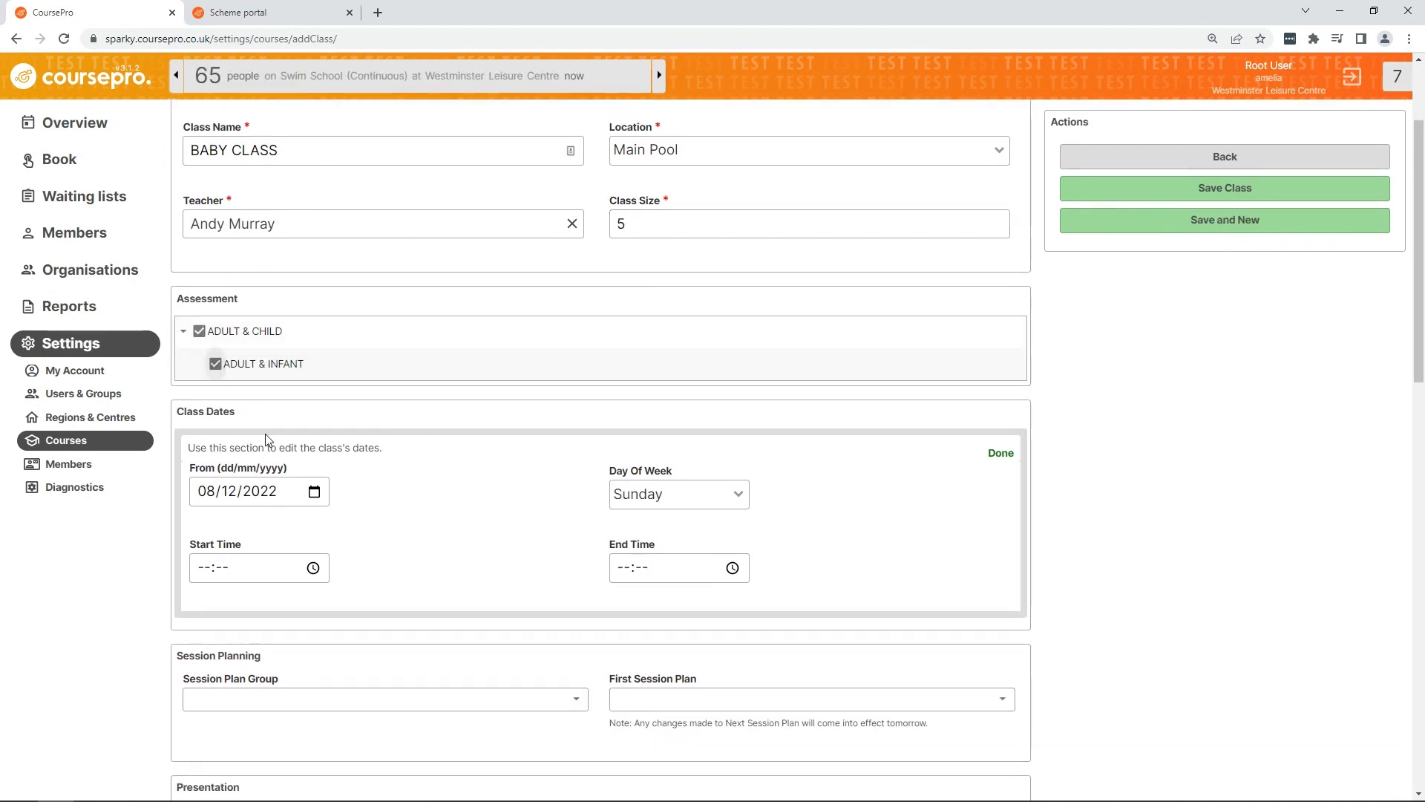
Step: Schedule the class on Wednesdays from 10:00 to 10:30 starting 12/12/2022, then save the class
{"action": "left_click", "coordinate": [314, 491]}
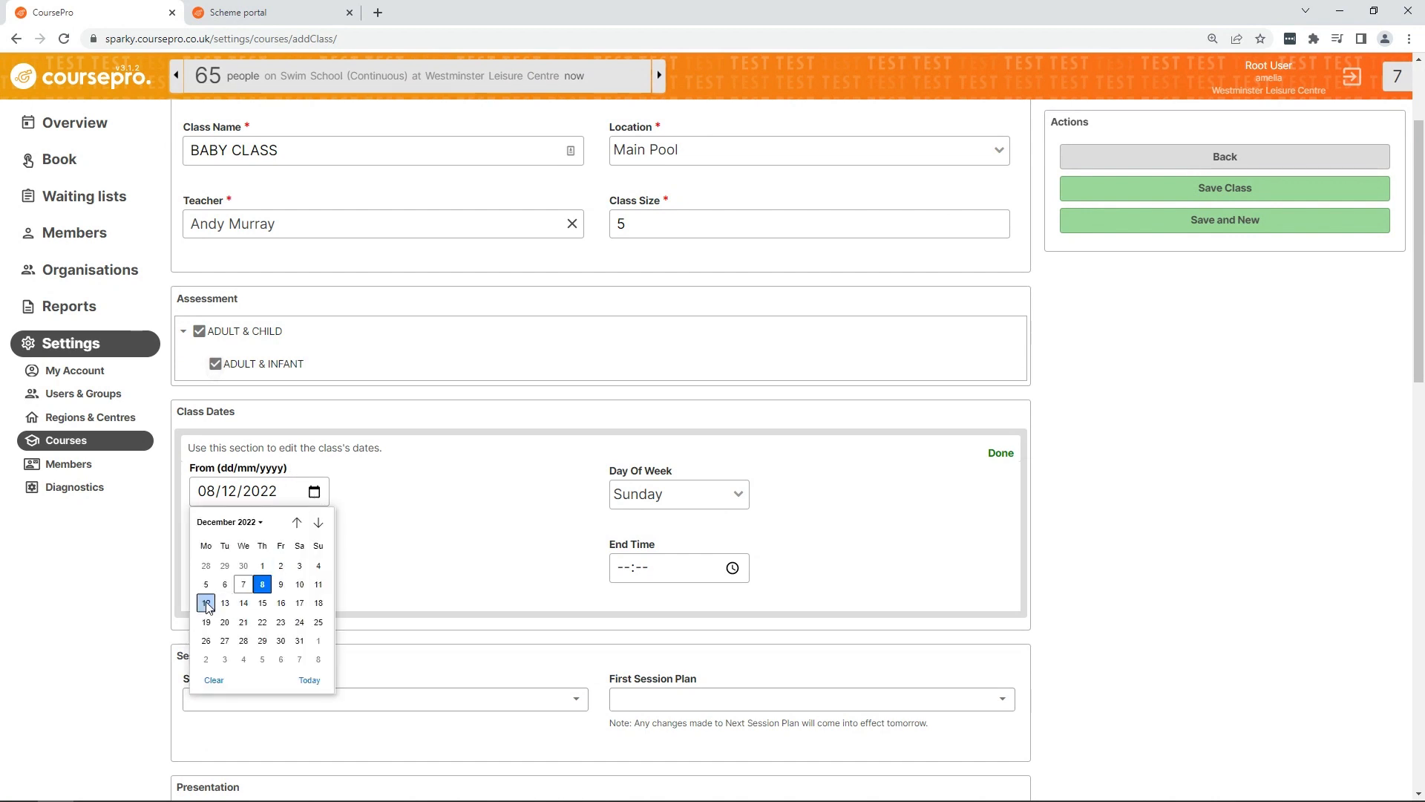
{"action": "left_click", "coordinate": [206, 603]}
{"action": "left_click", "coordinate": [695, 496]}
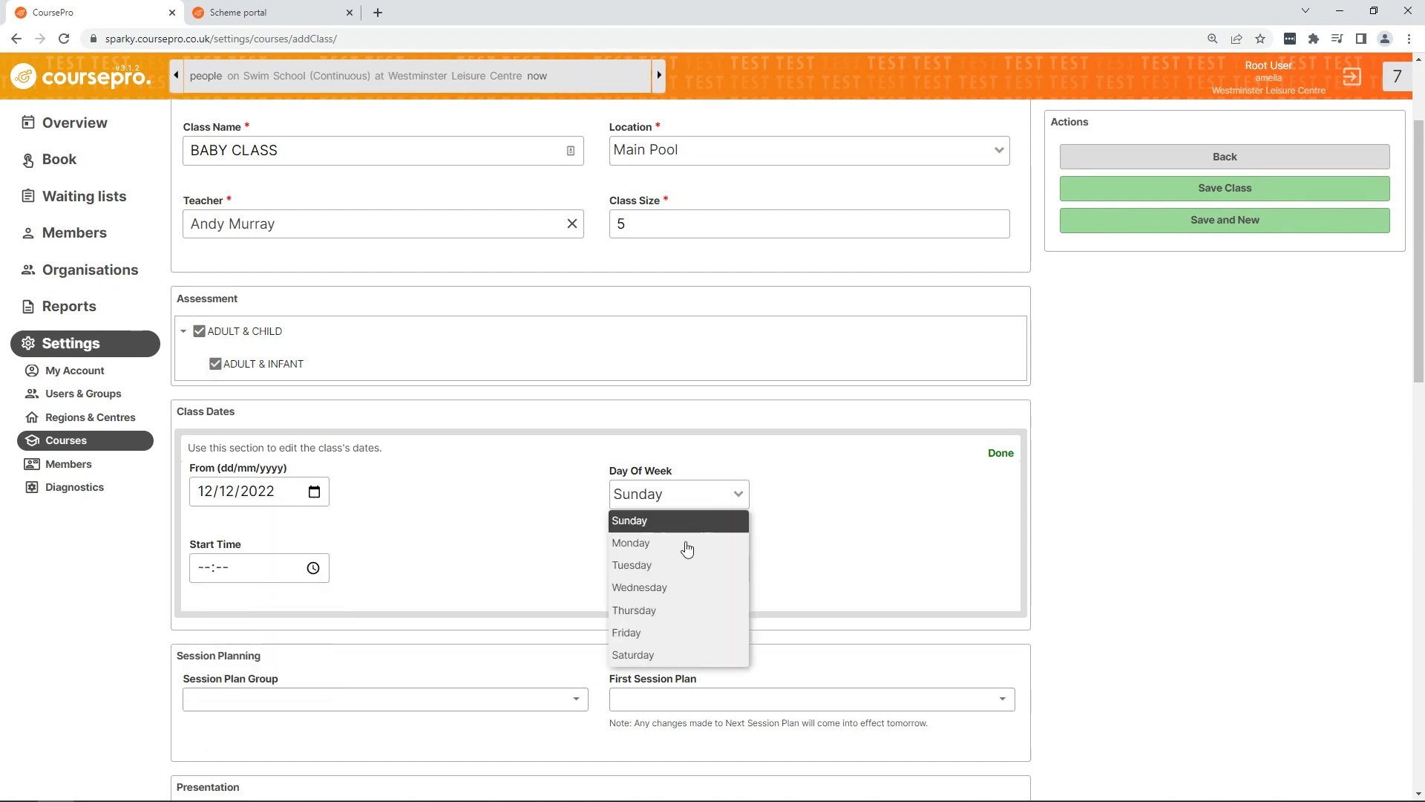
{"action": "left_click", "coordinate": [653, 588]}
{"action": "left_click", "coordinate": [211, 568]}
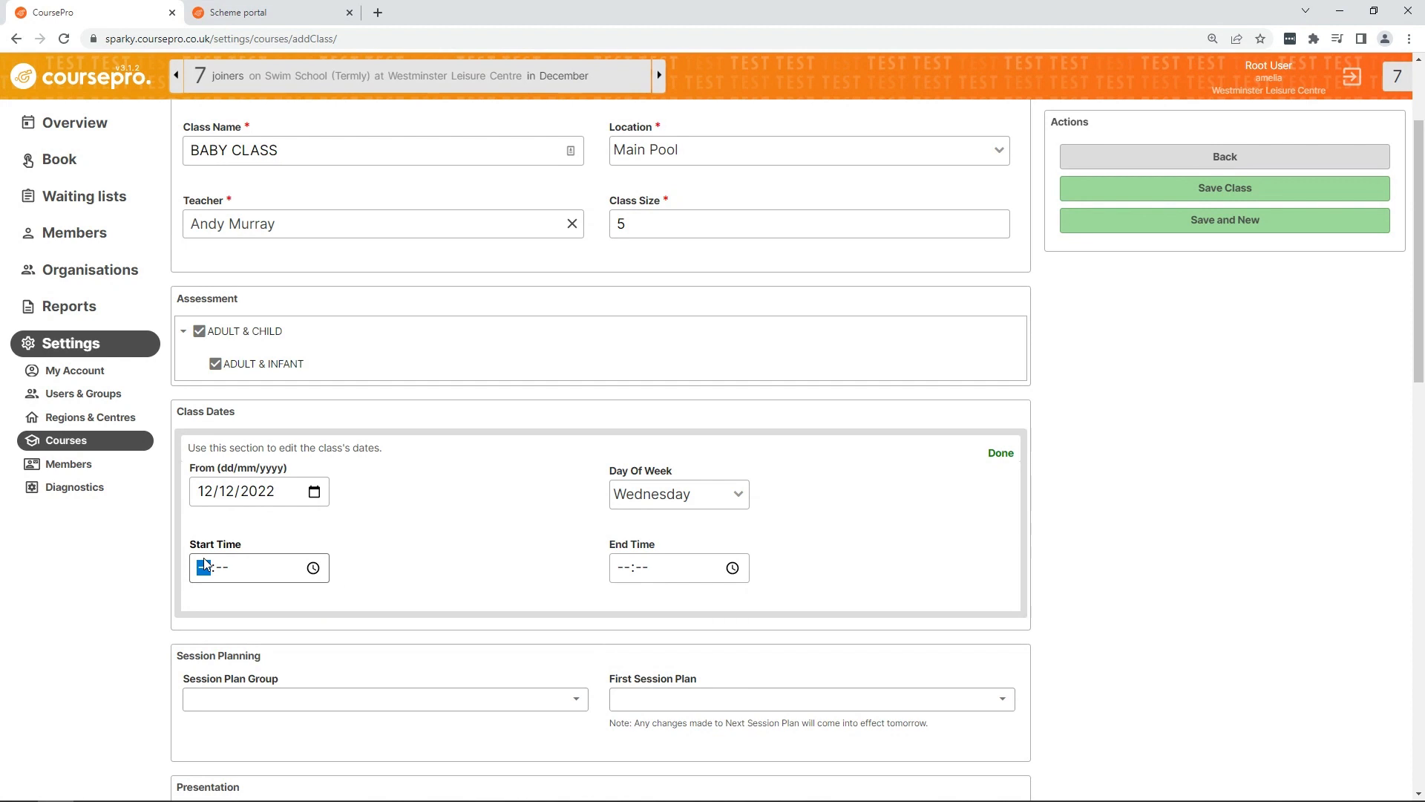
{"action": "type", "text": "1000"}
{"action": "key", "text": "Tab"}
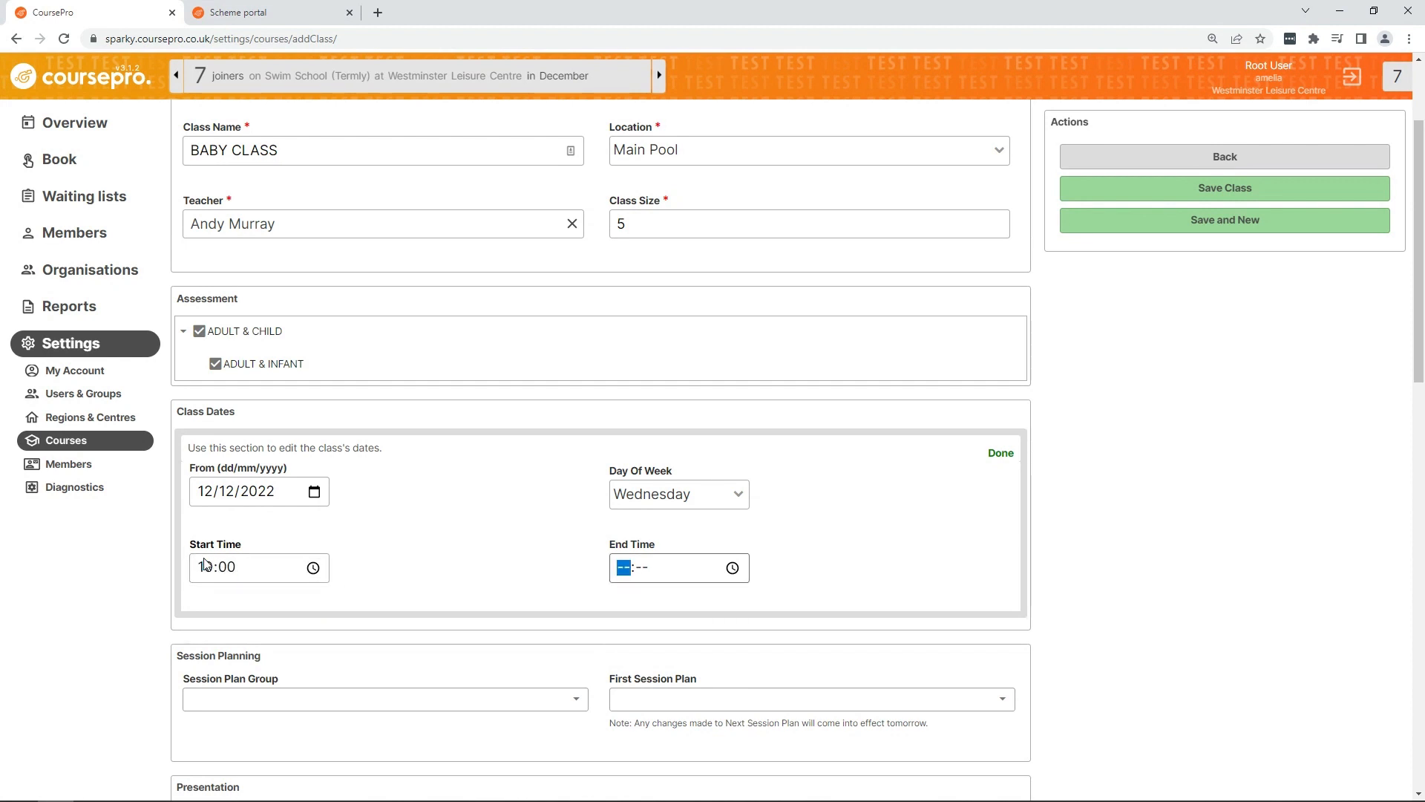
{"action": "type", "text": "1030"}
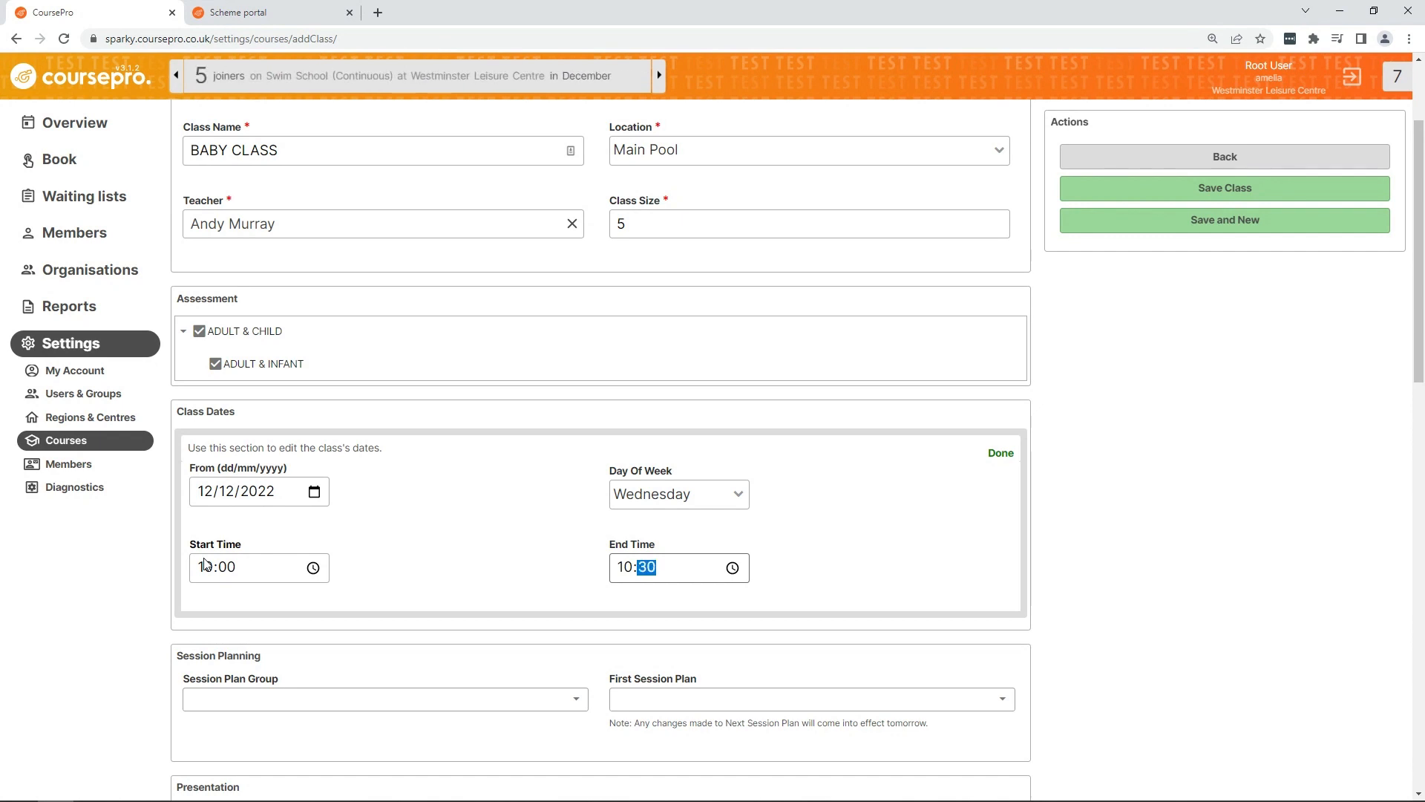
{"action": "left_click", "coordinate": [1000, 453]}
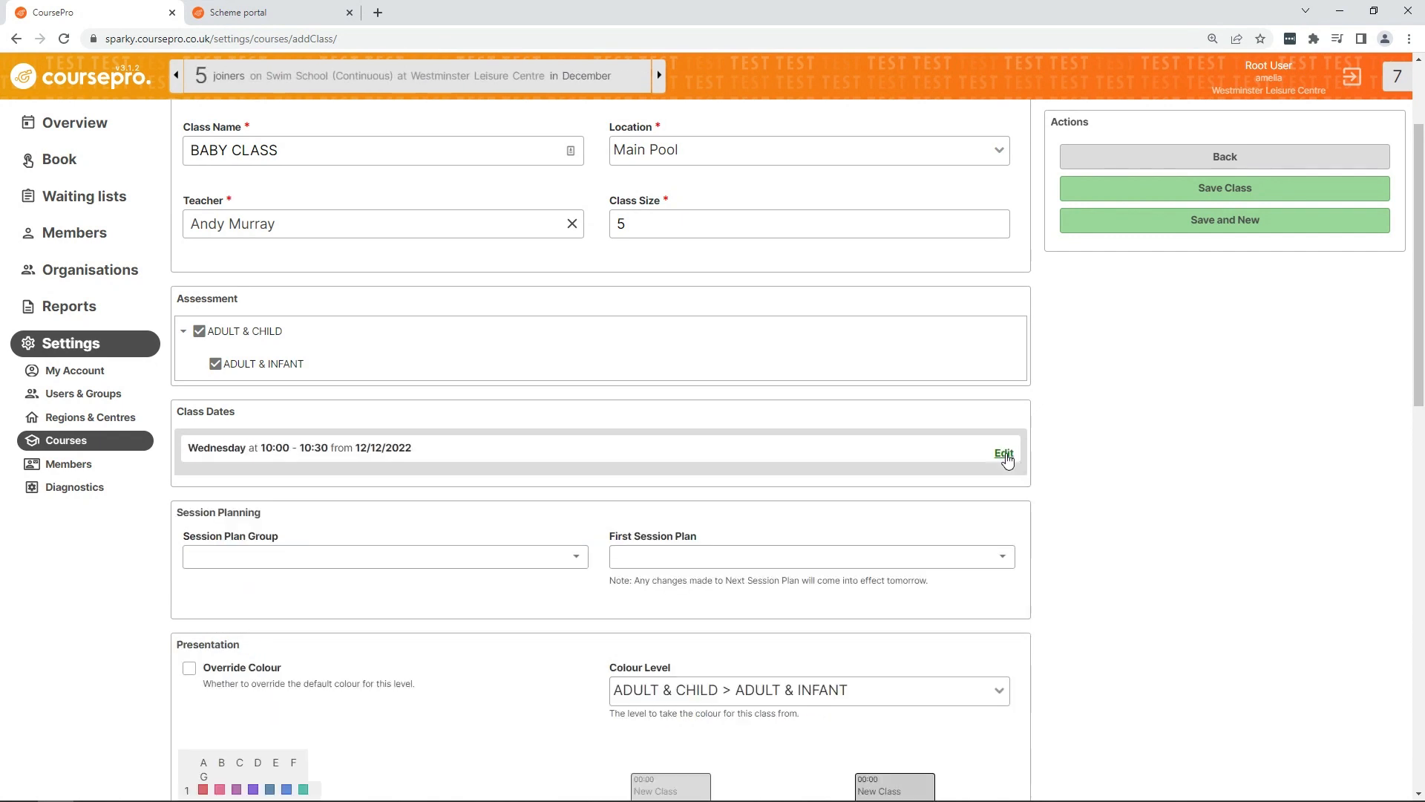
{"action": "left_click", "coordinate": [1199, 194]}
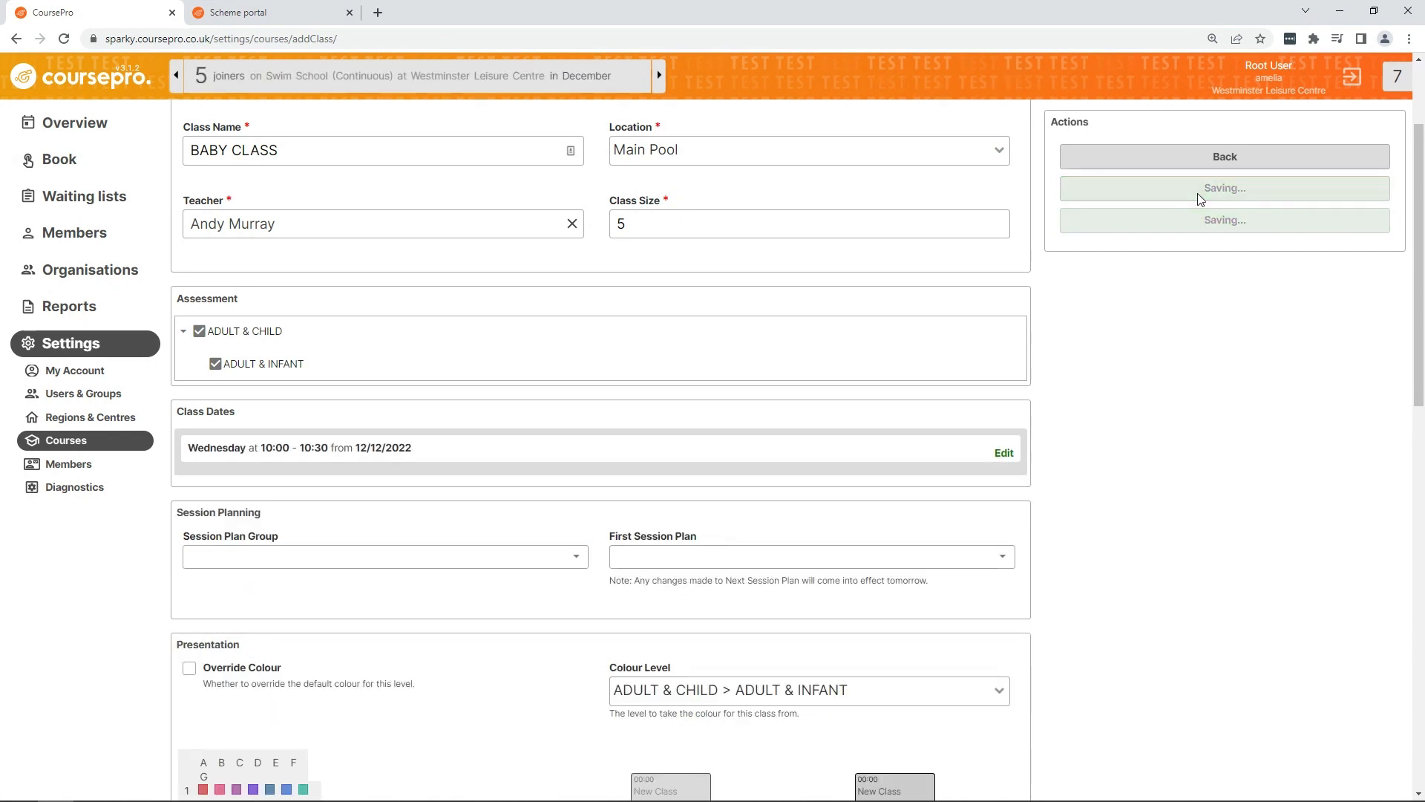